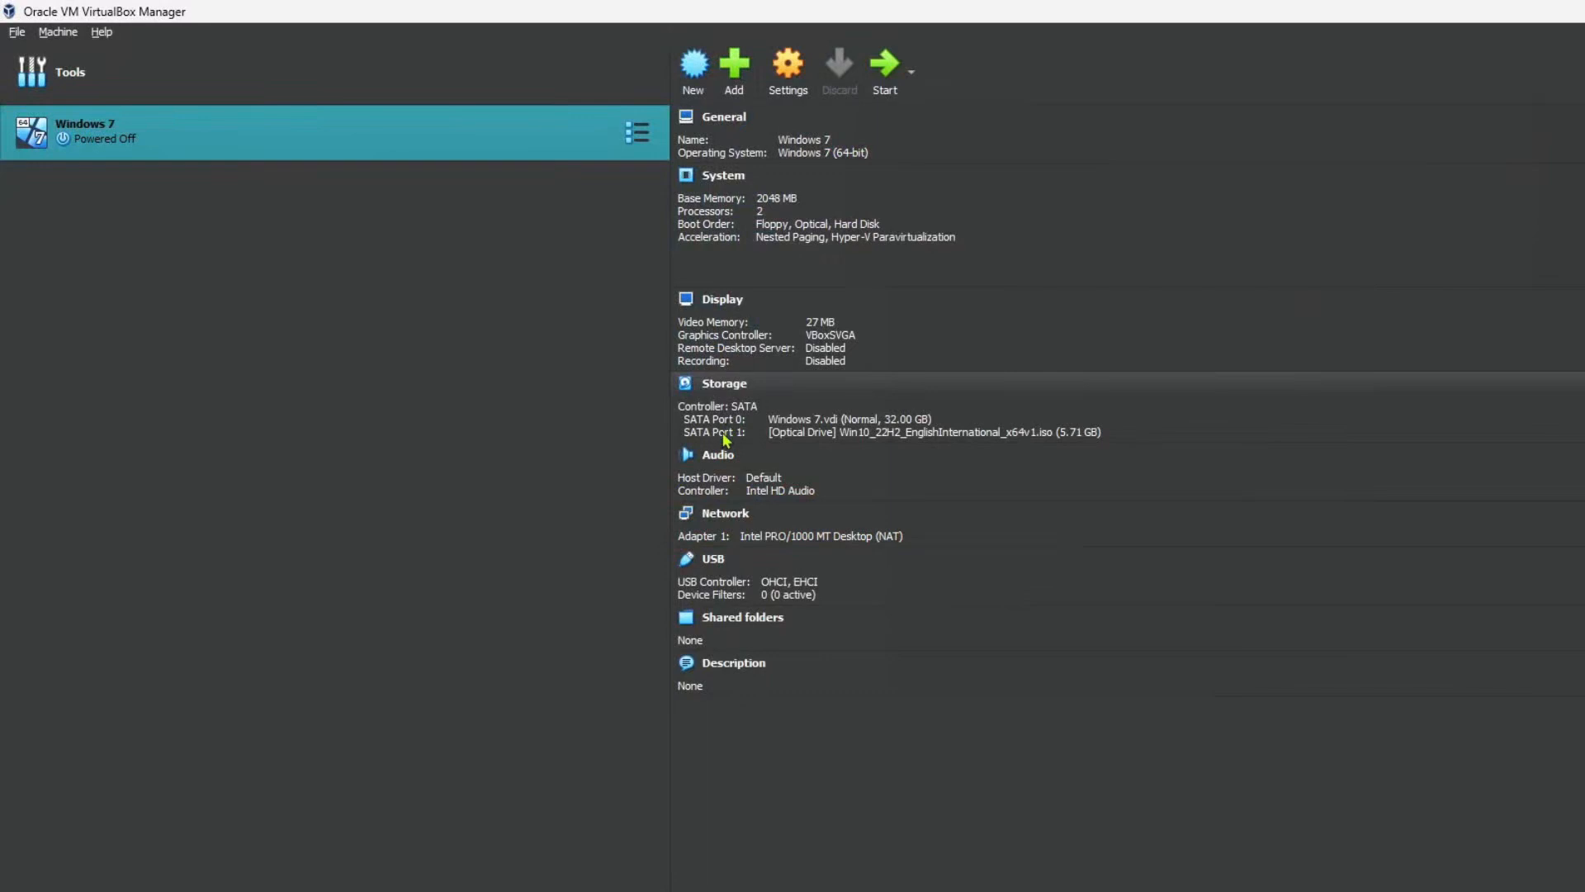
Step: Start the Windows 7 virtual machine in a maximized window and restart it to boot from the Windows 10 installation disc
click(881, 89)
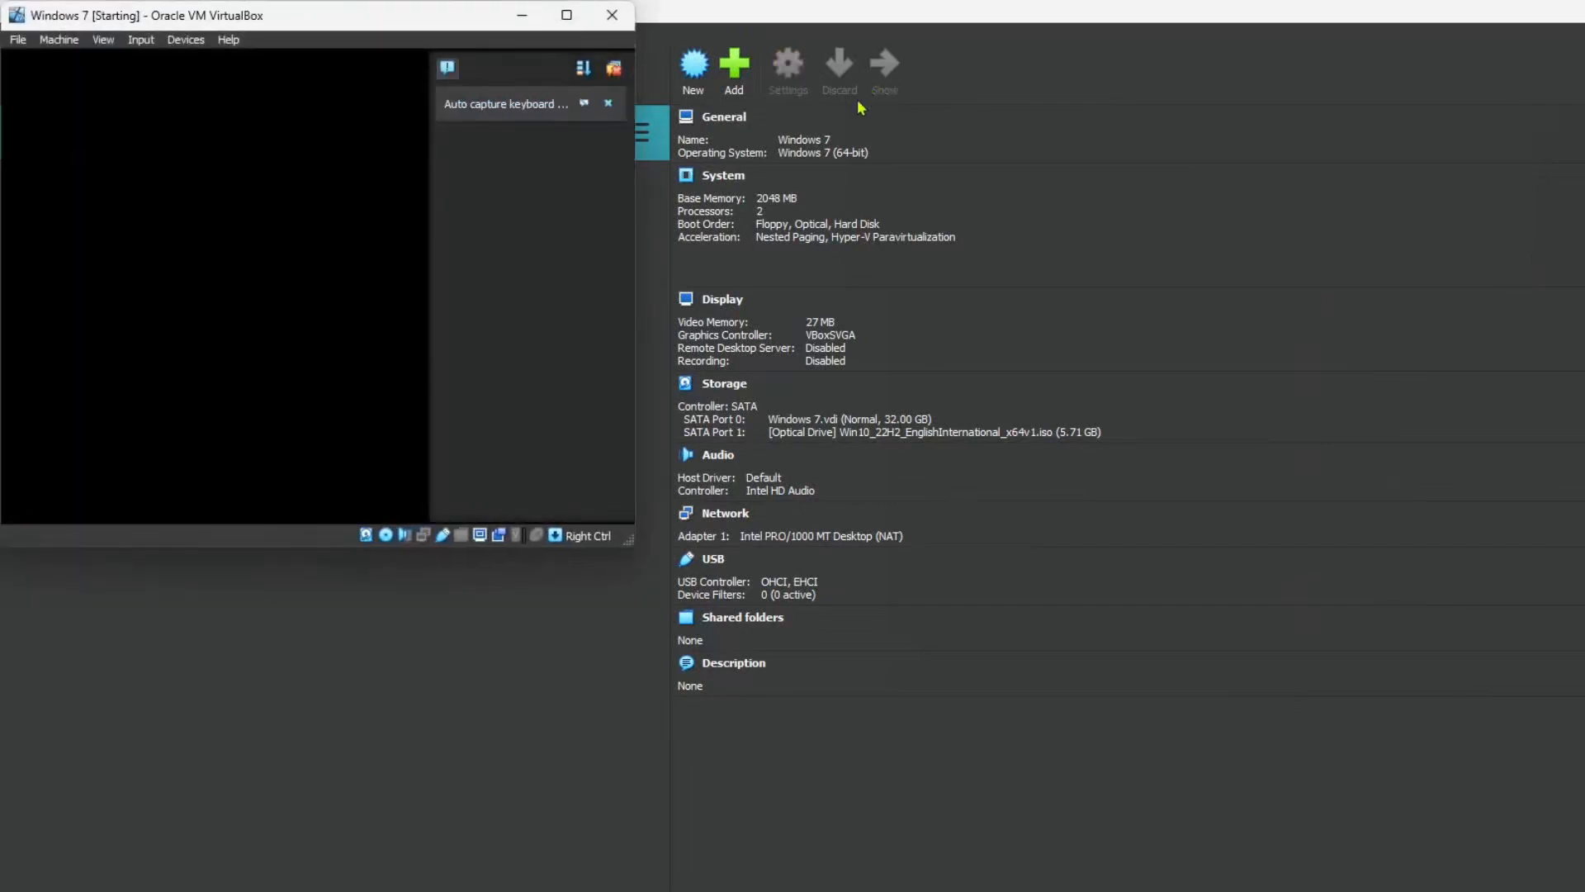
click(568, 15)
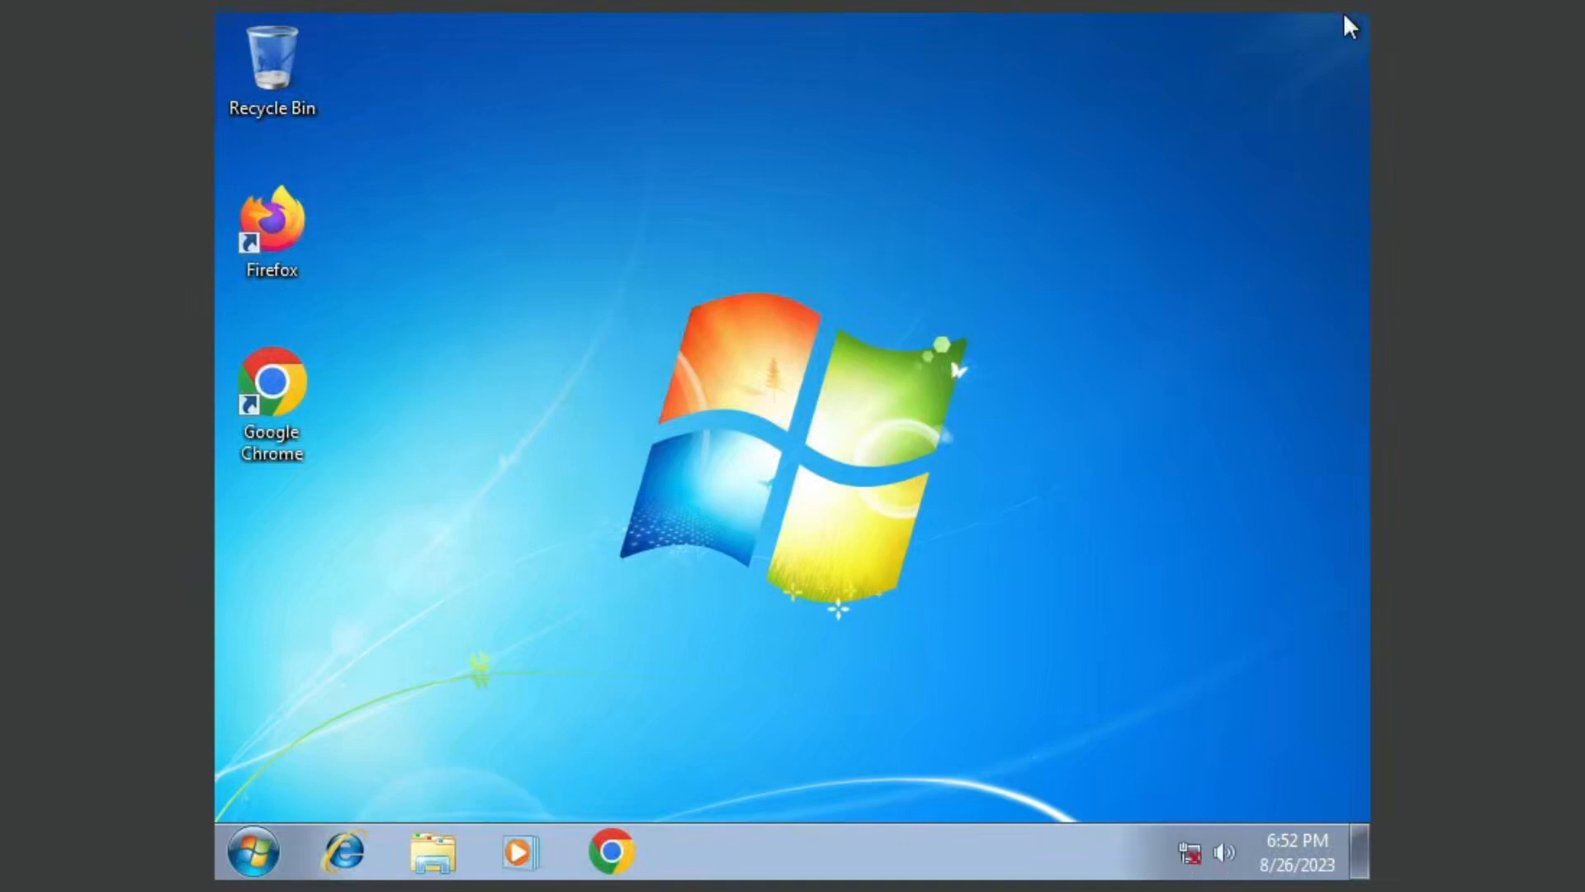
key(super)
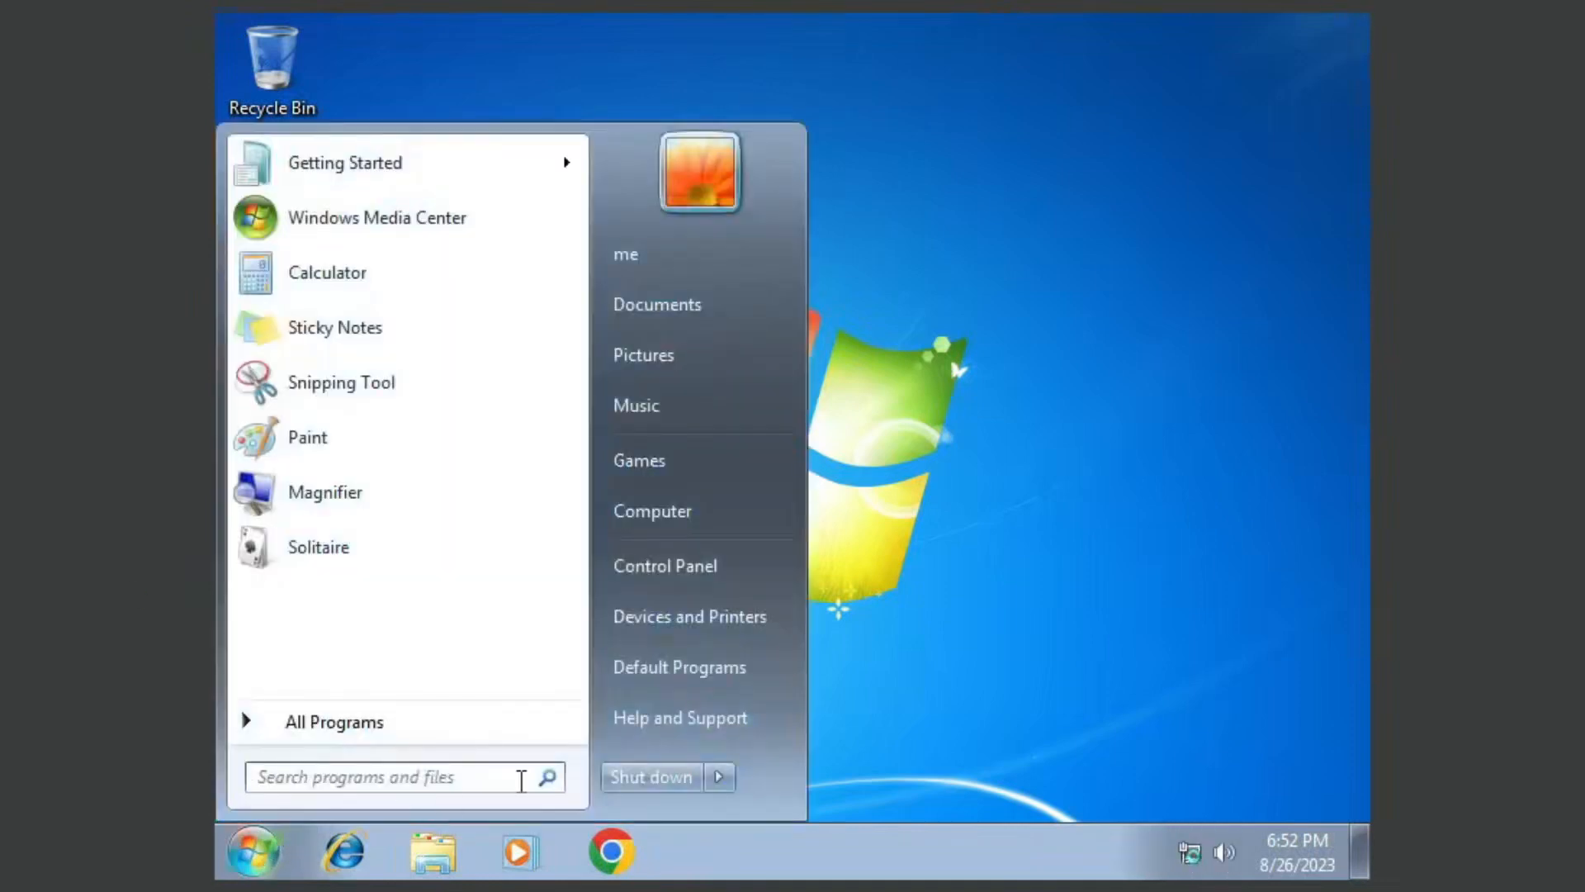
click(723, 774)
click(797, 739)
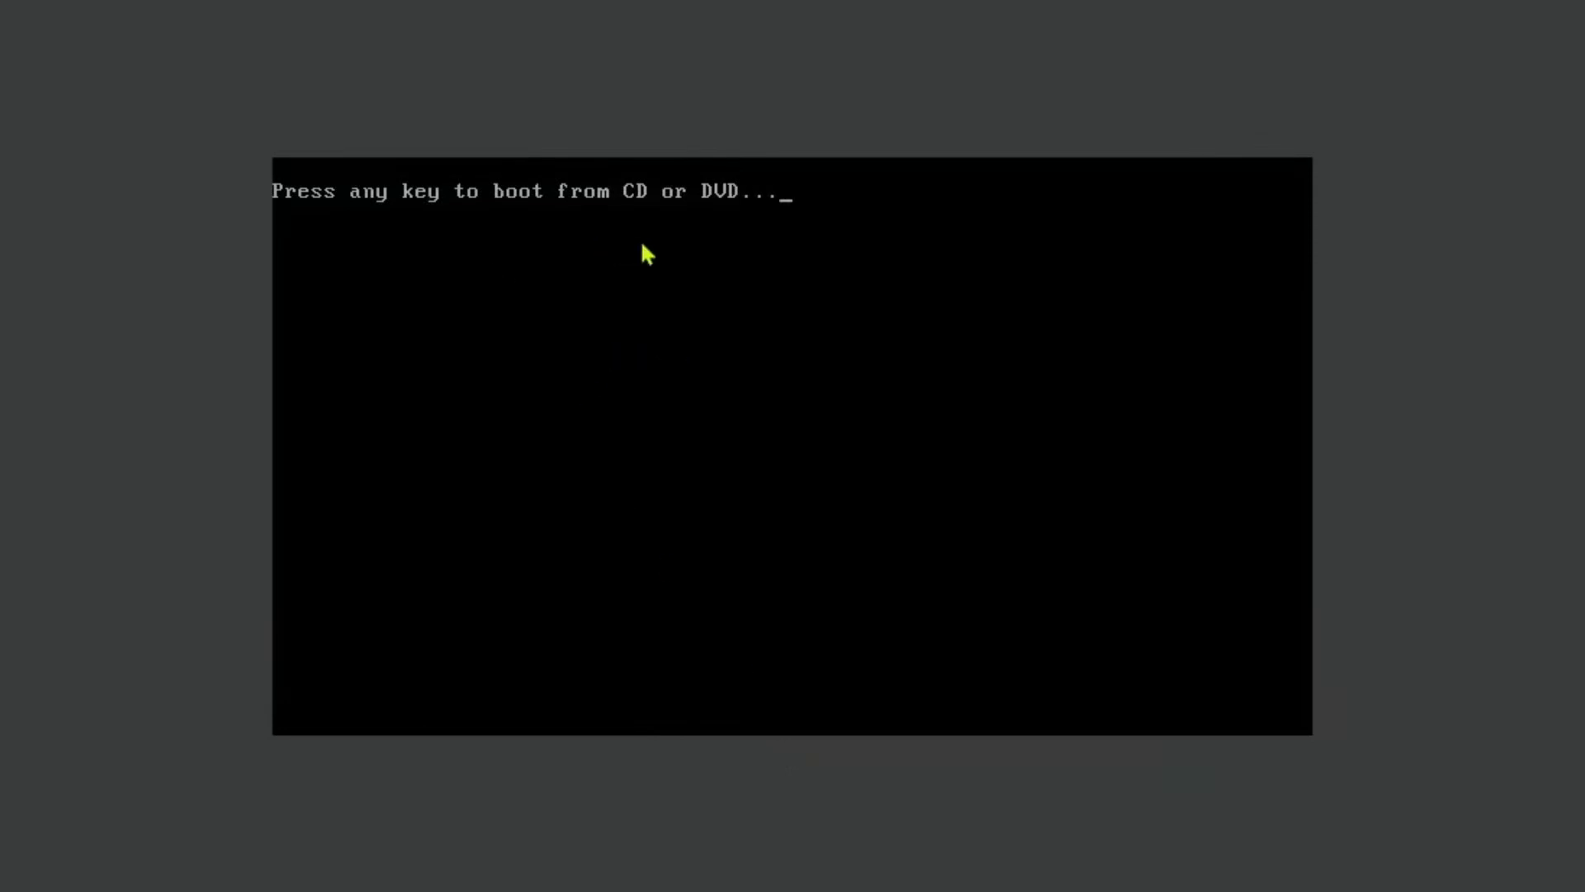
key(Return)
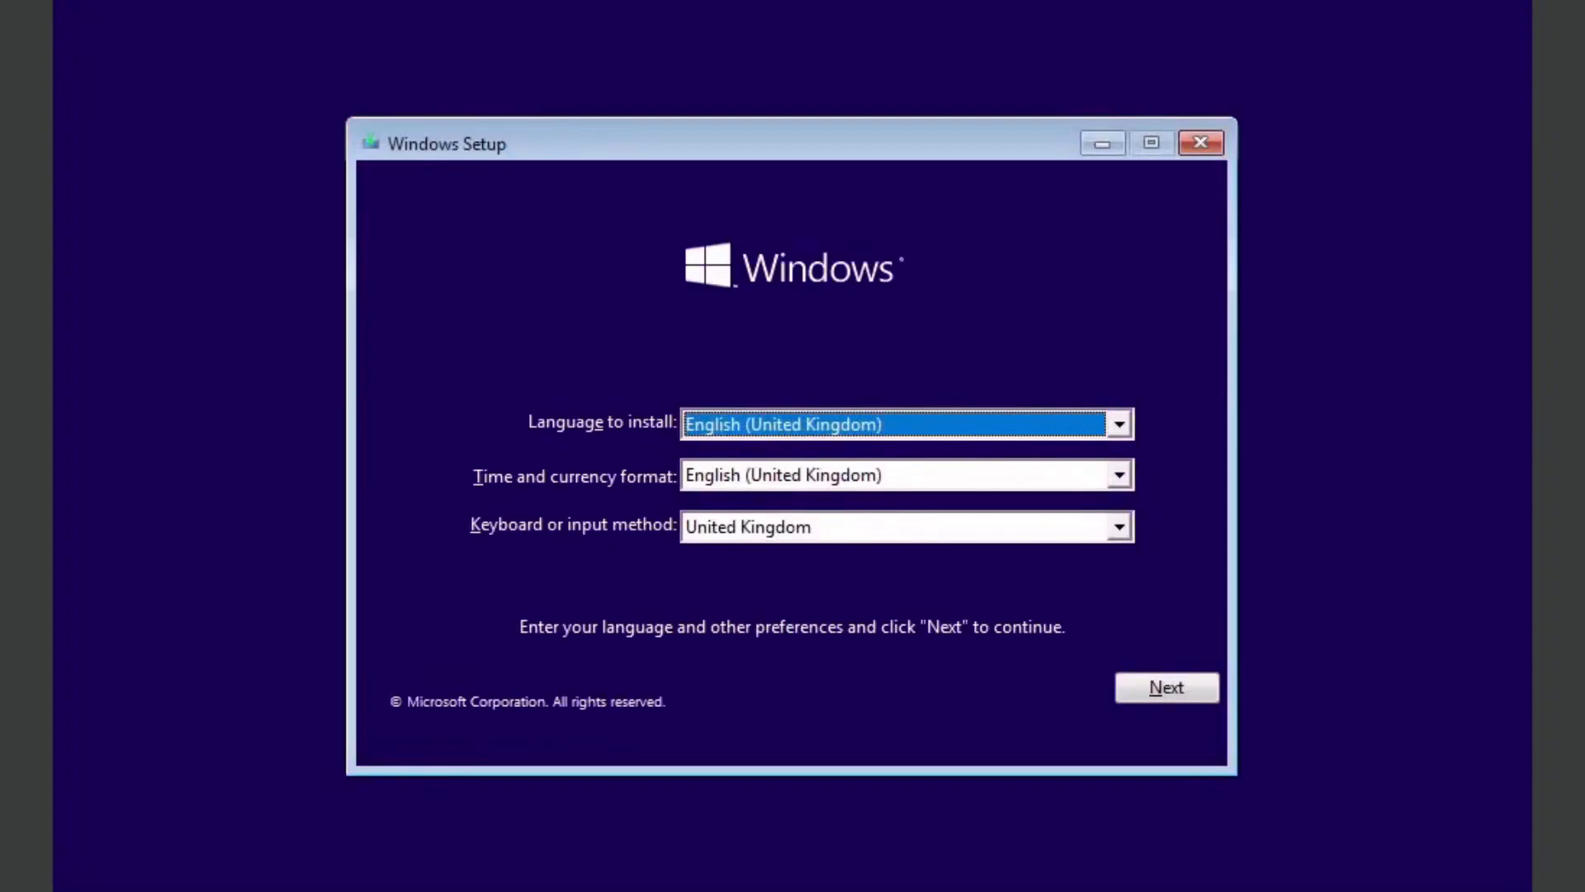
Step: Set the keyboard or input method to United States-International and start the Windows installation
click(875, 526)
click(882, 660)
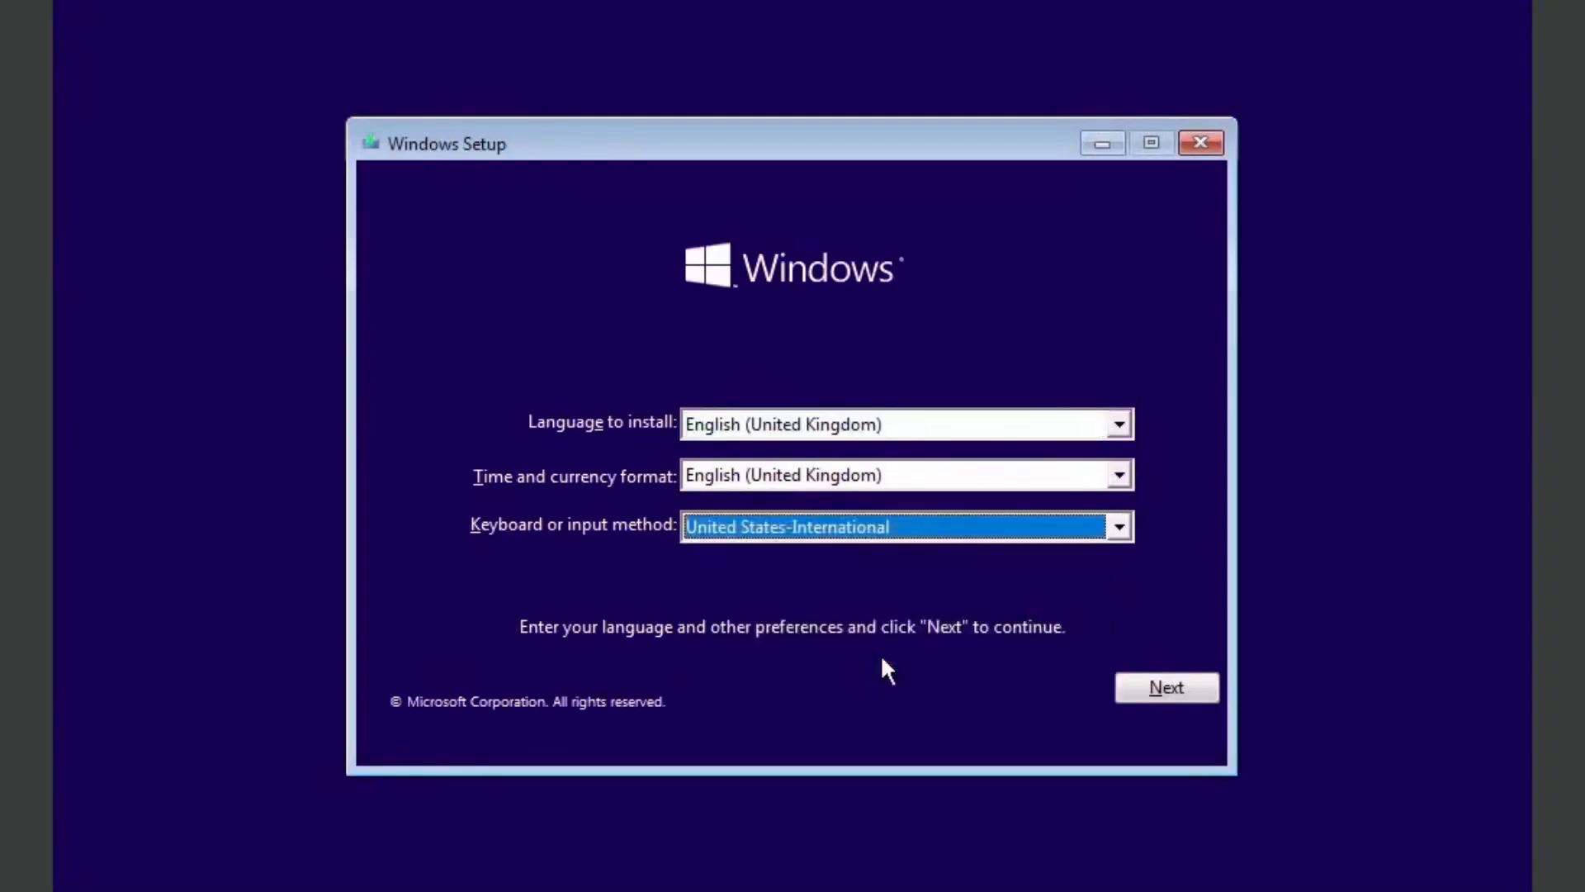
click(1155, 688)
click(785, 437)
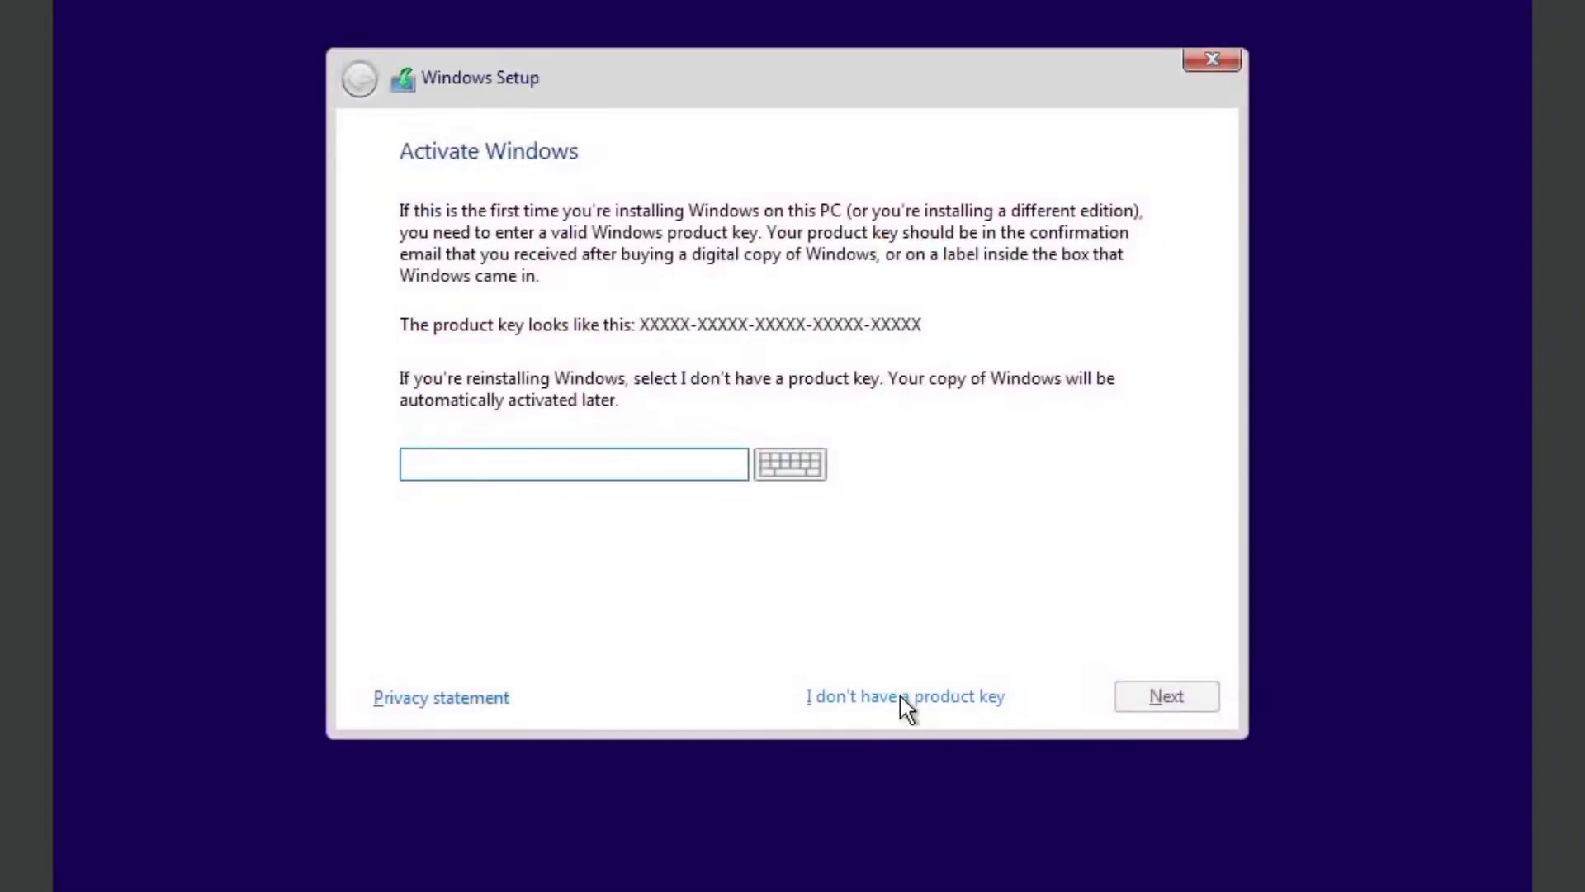
Step: Continue without a product key, install the Windows 10 Home edition and accept the licence terms
click(900, 696)
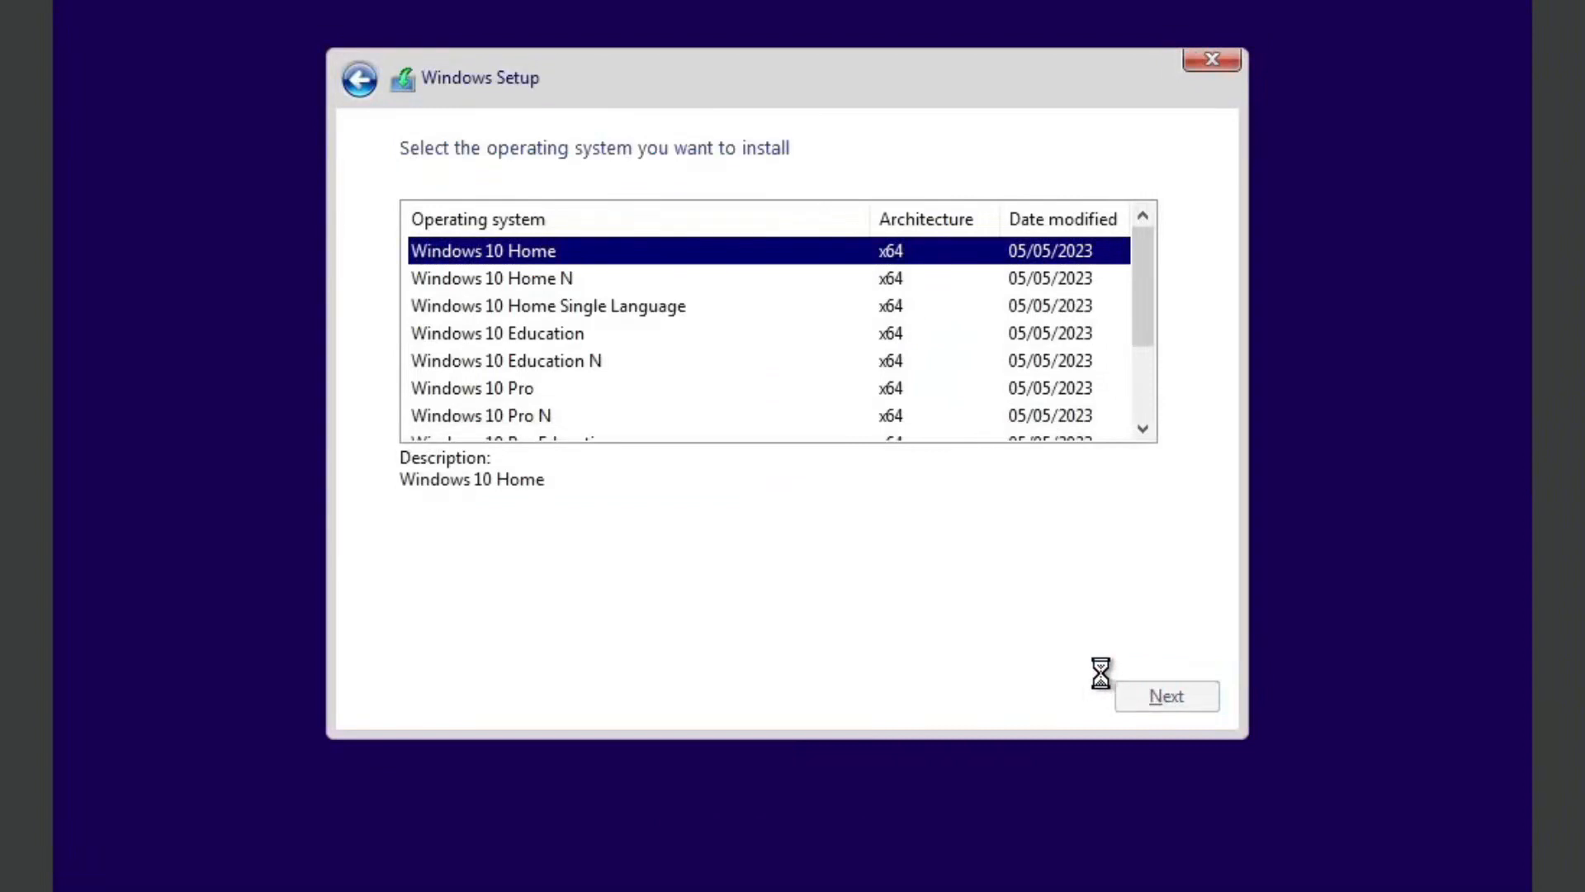
click(616, 646)
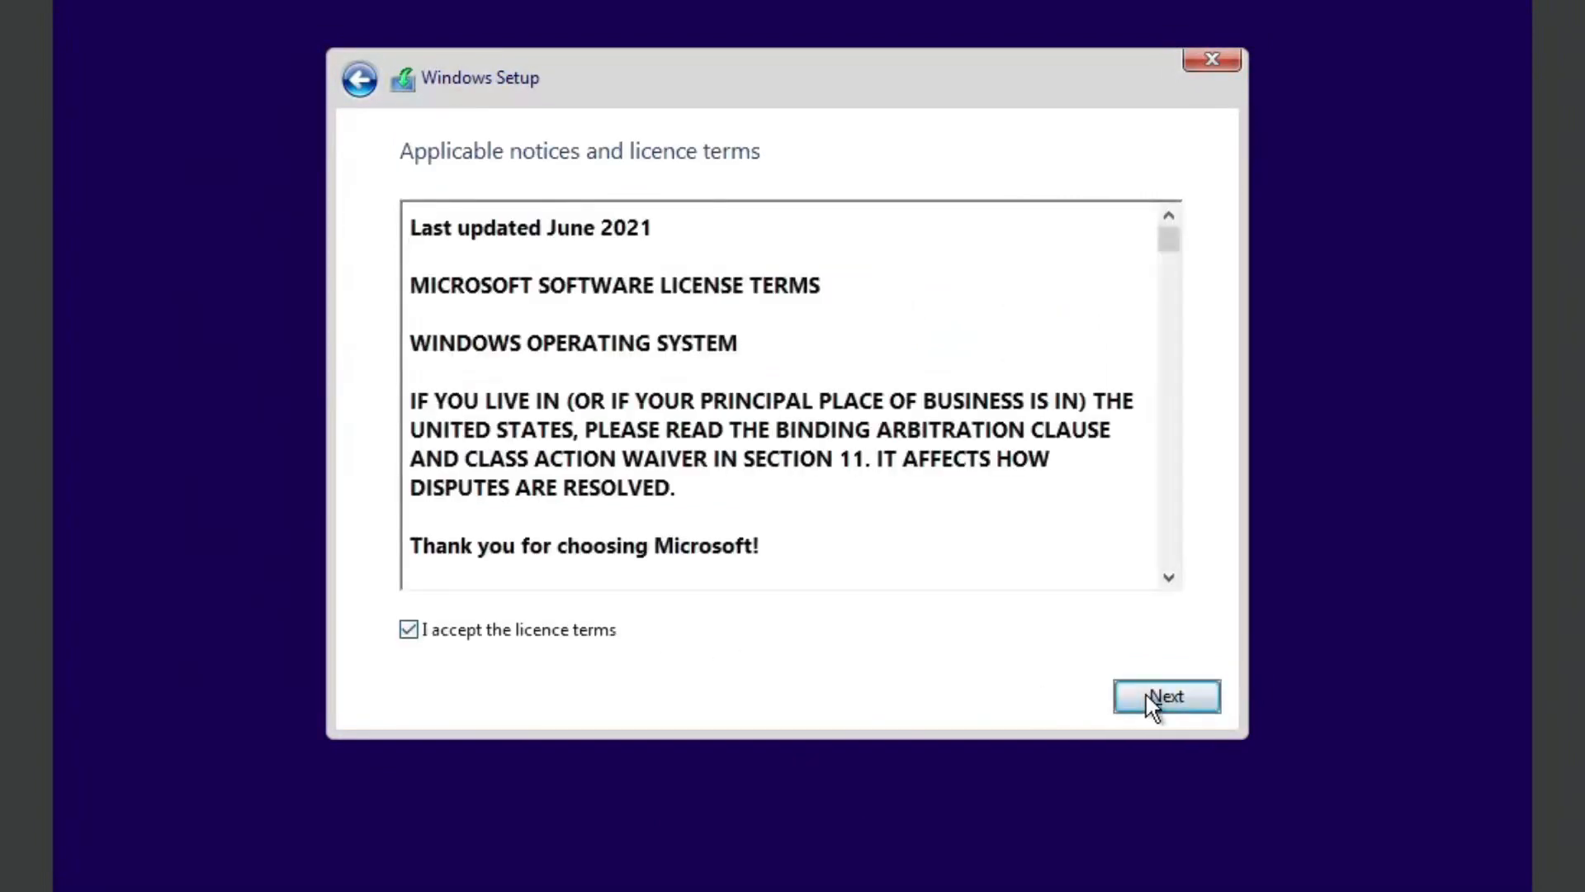
click(1151, 702)
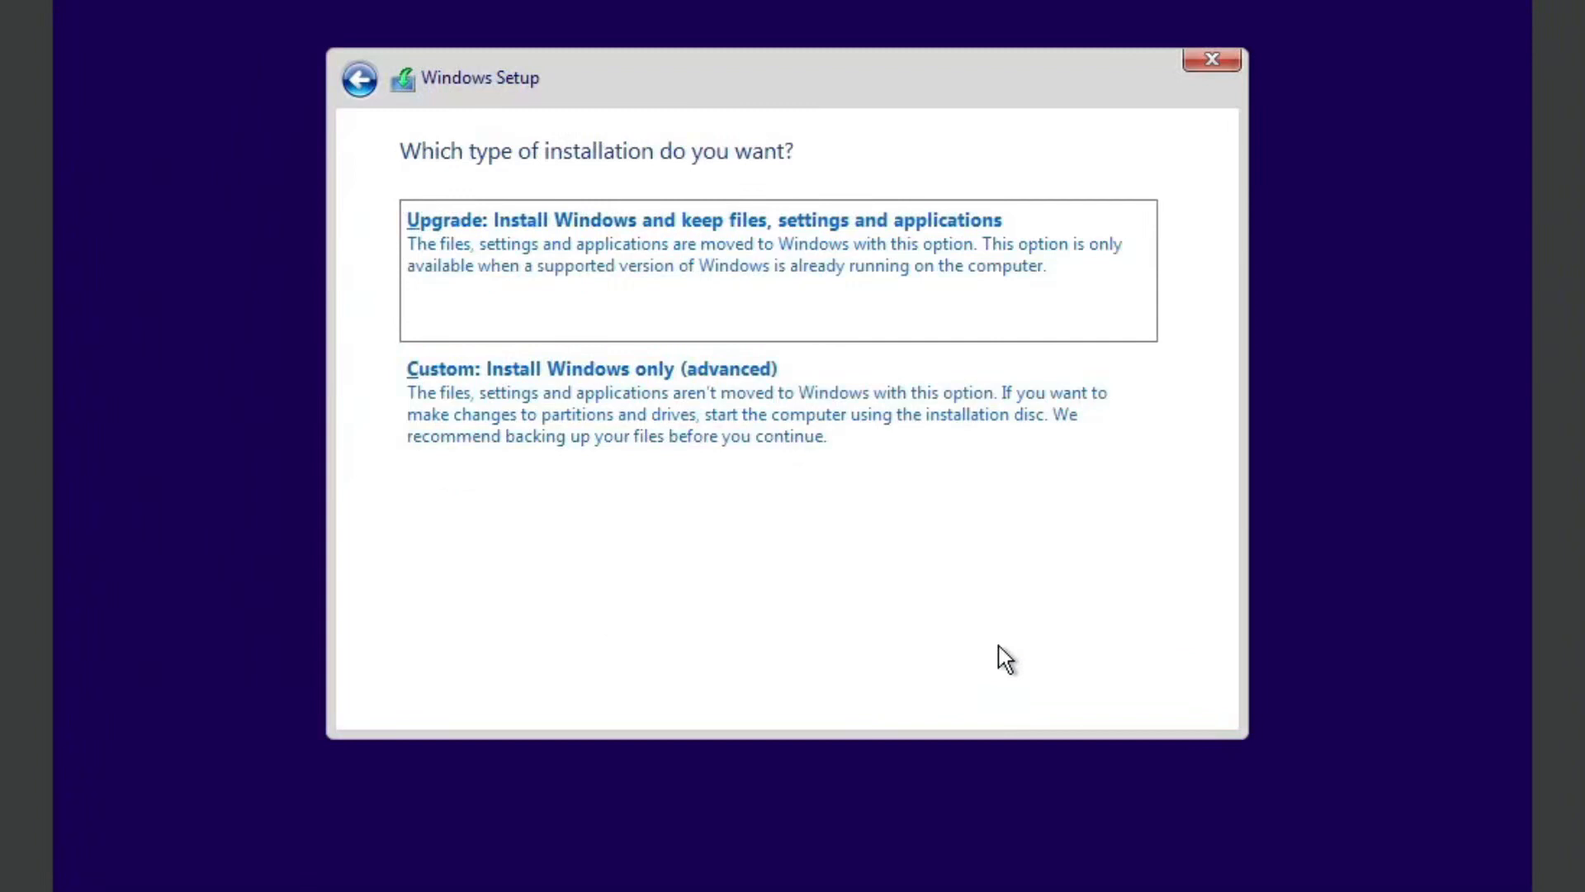
Step: Try the Upgrade installation type, go back, and use Custom to install on Drive 0 Partition 2, accepting the move to Windows.old
click(813, 304)
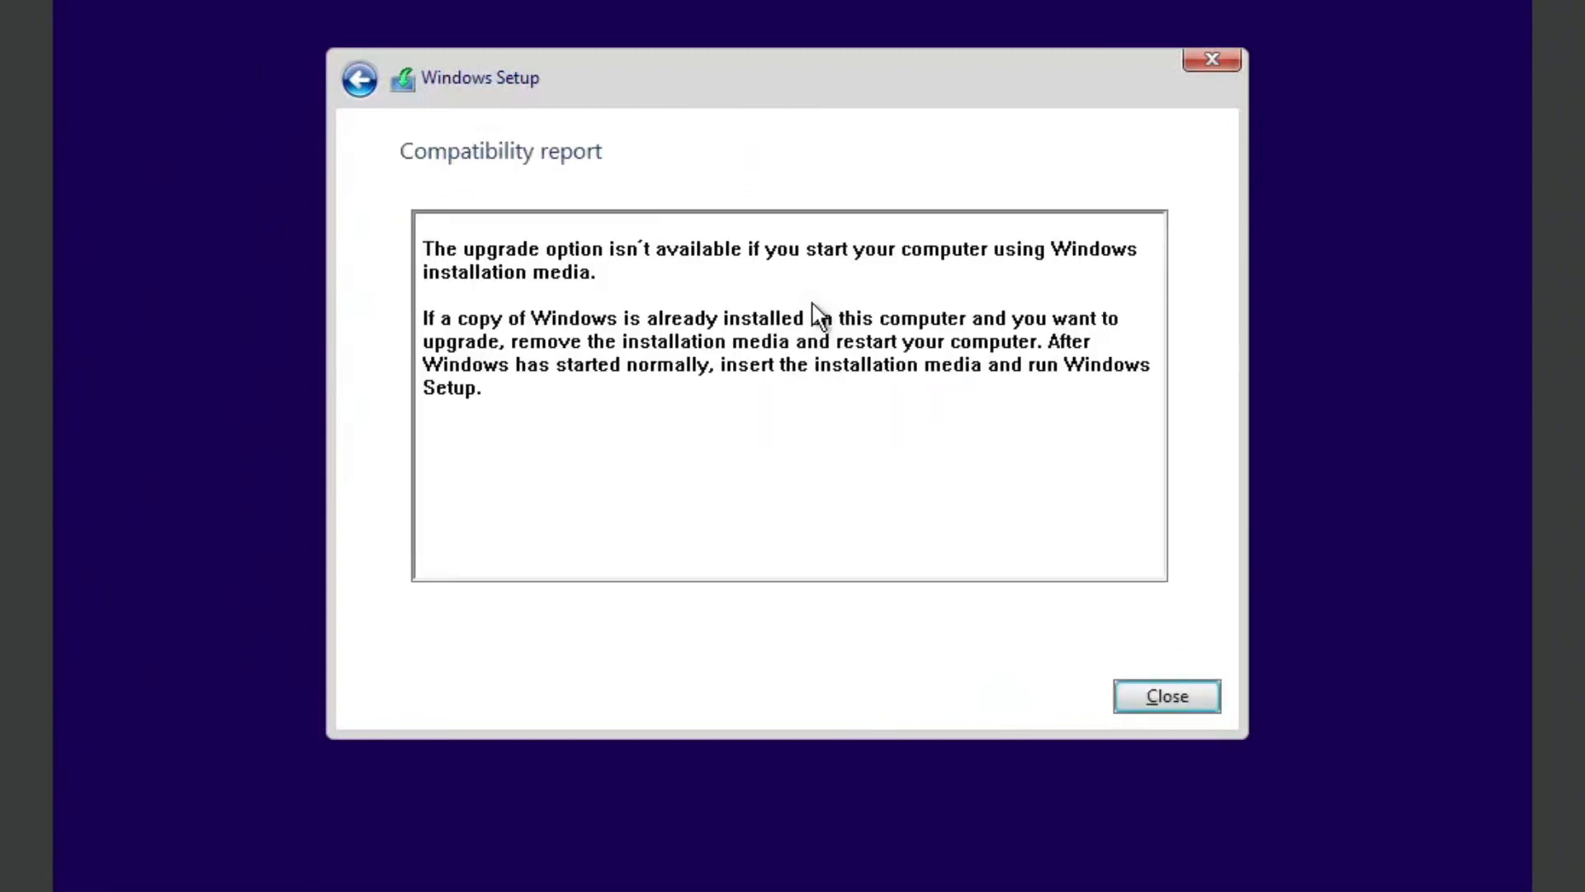
click(360, 80)
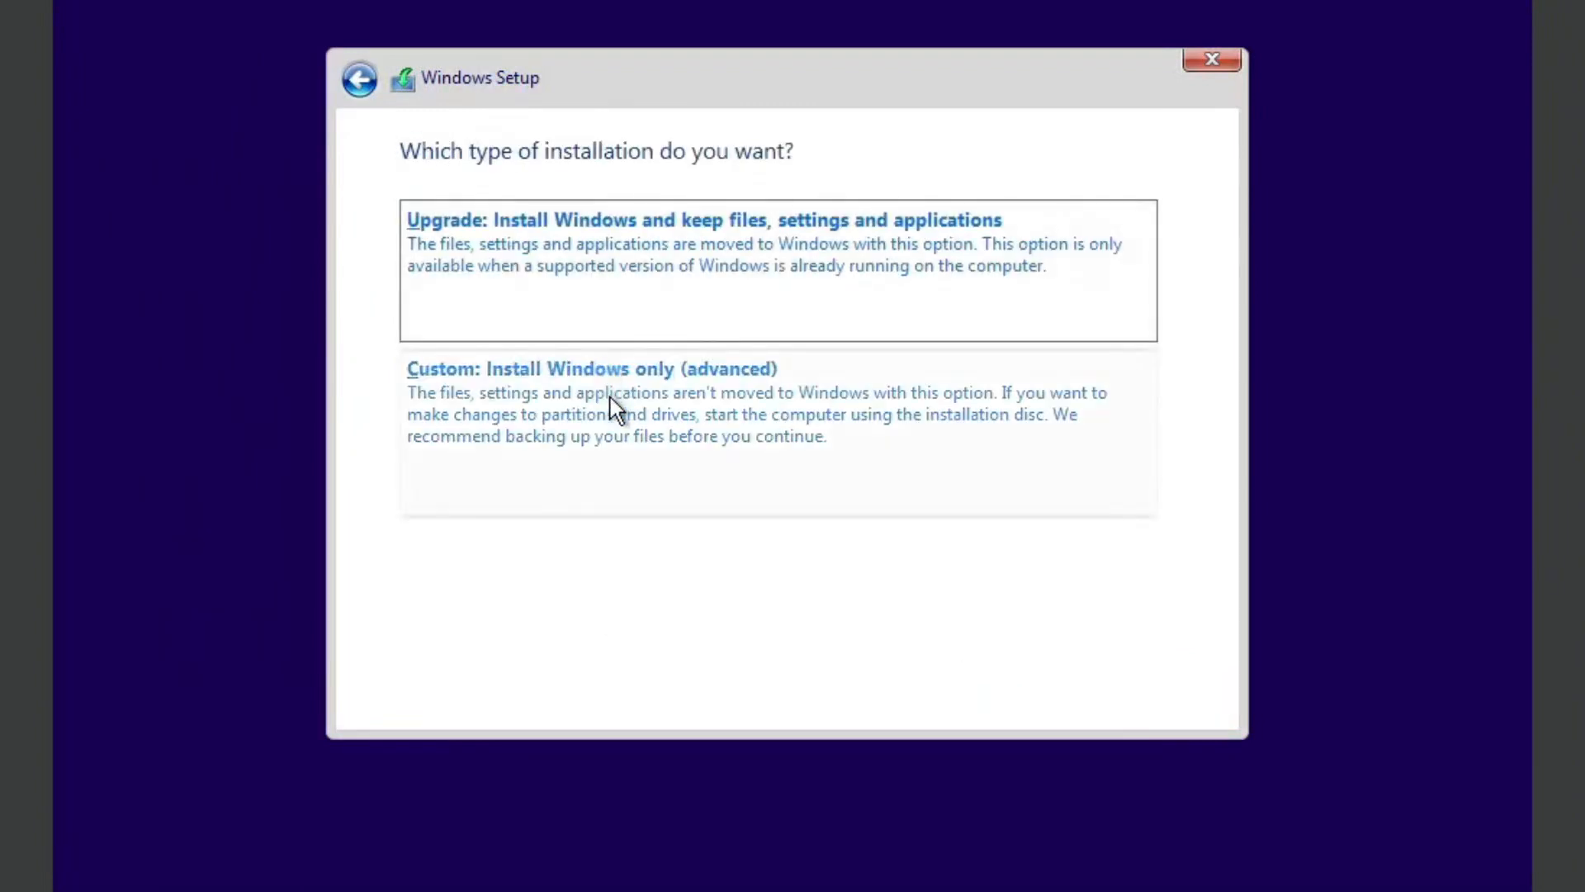
click(650, 474)
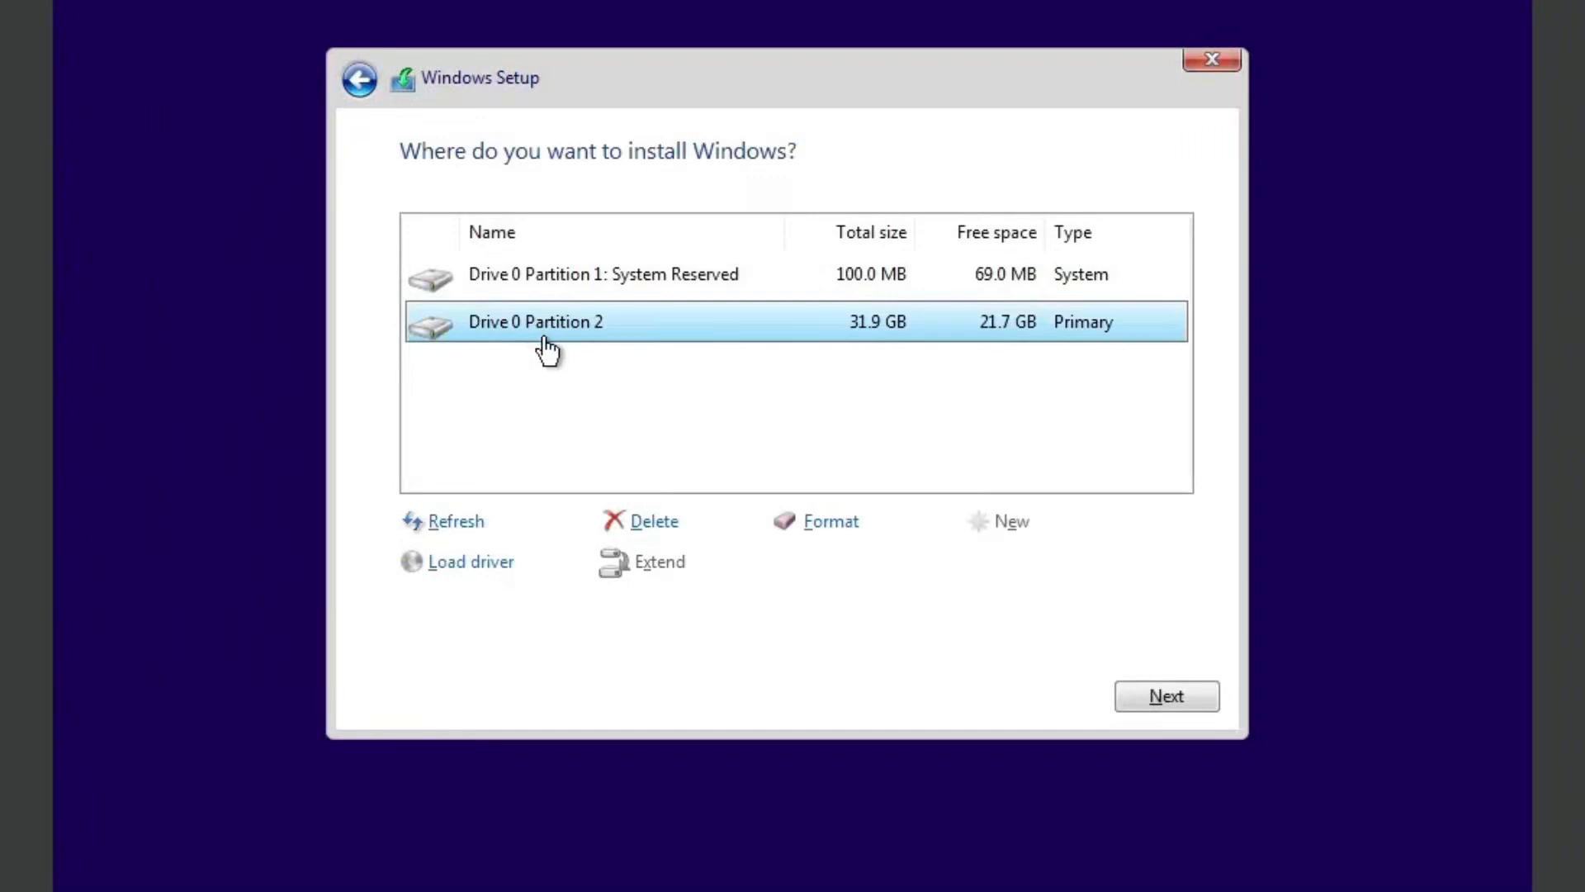
click(1197, 702)
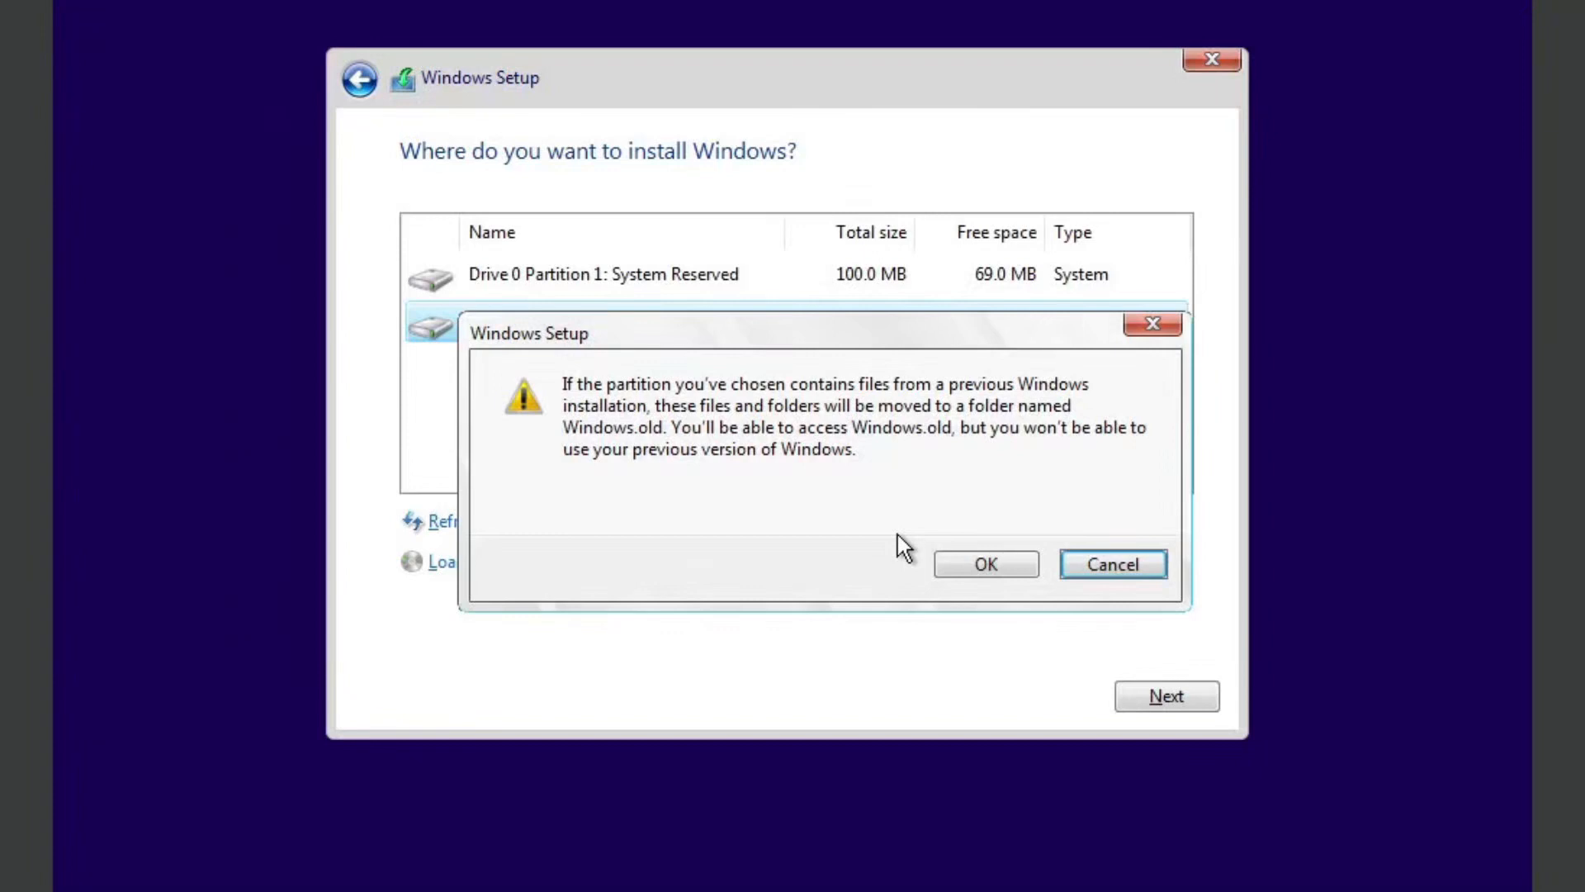
click(966, 553)
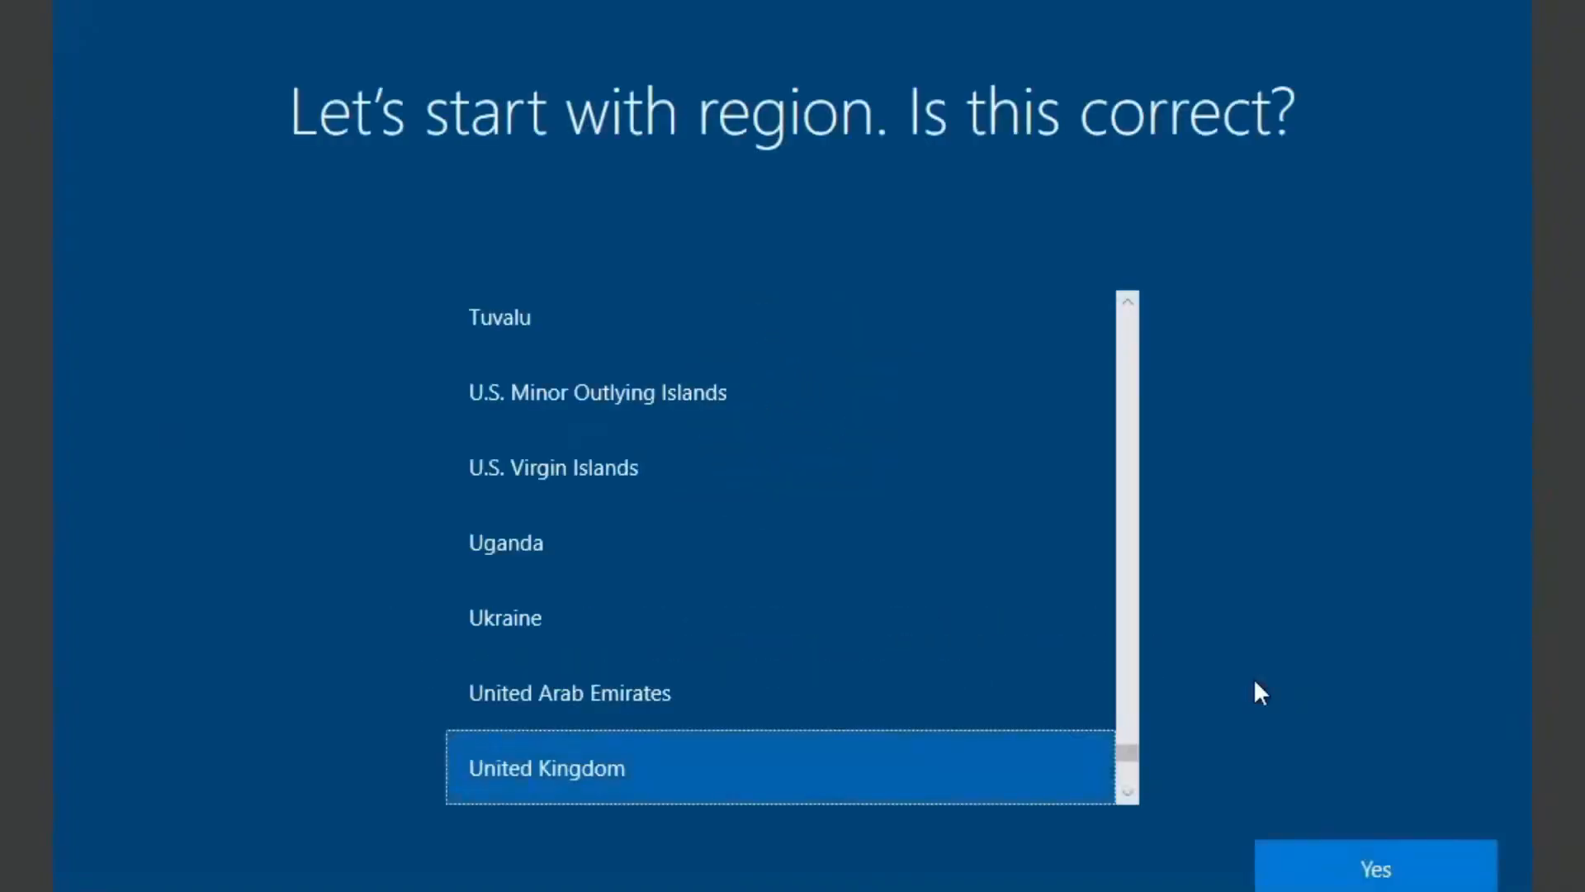
Step: Confirm United Kingdom as the region and look through the keyboard layouts before confirming the layout
click(1408, 856)
scroll(956, 706, down, 1)
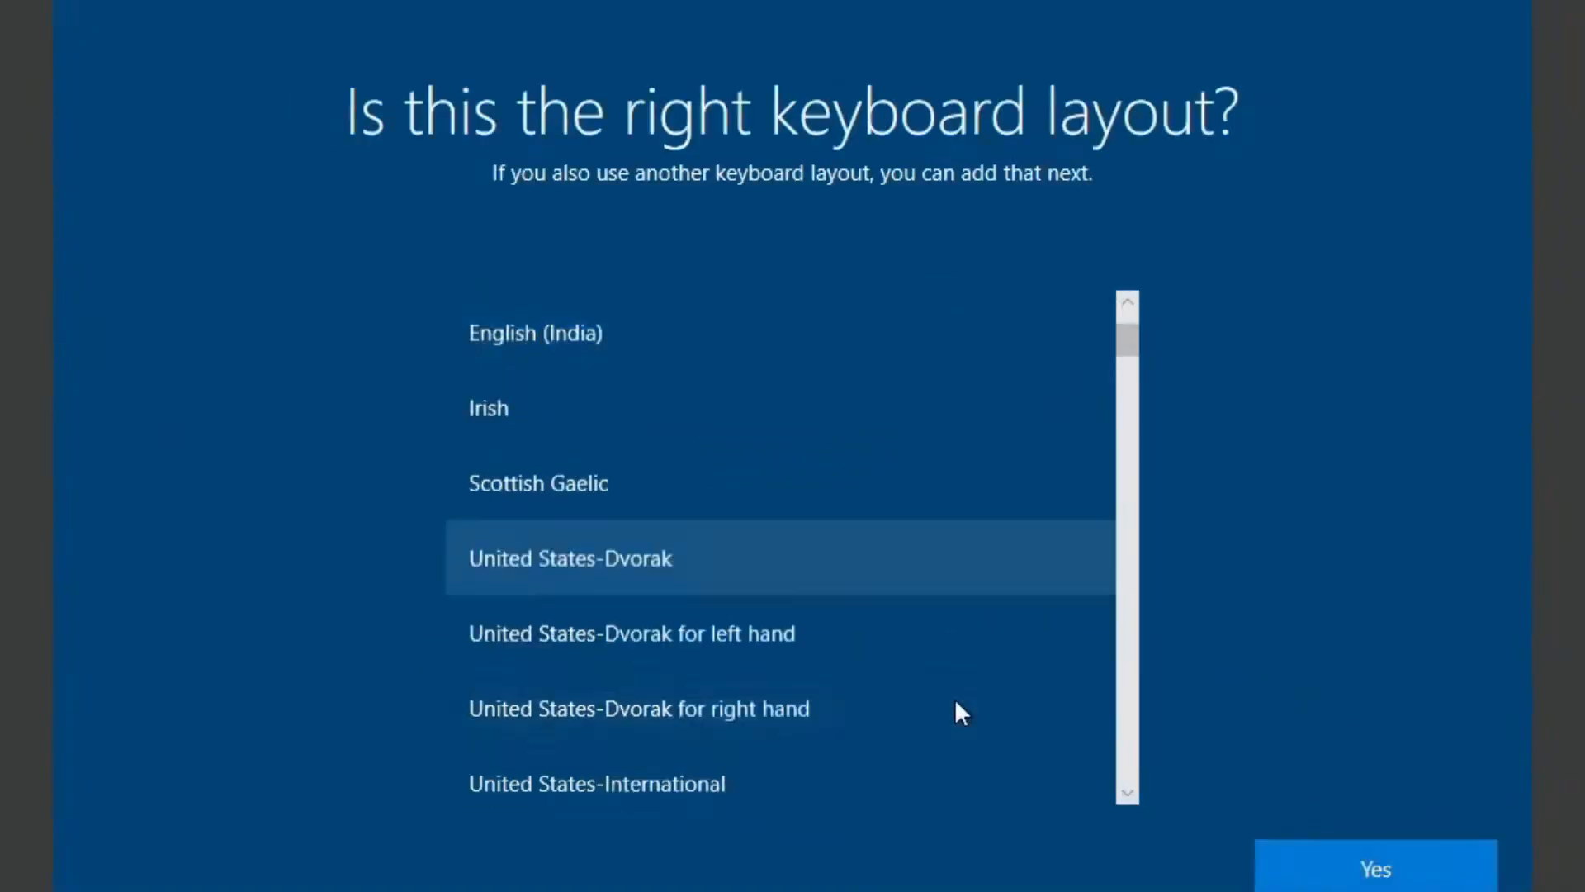
click(1383, 859)
Step: Complete the remaining device setup with all privacy options set to No and only Required diagnostic data, and accept them
click(408, 847)
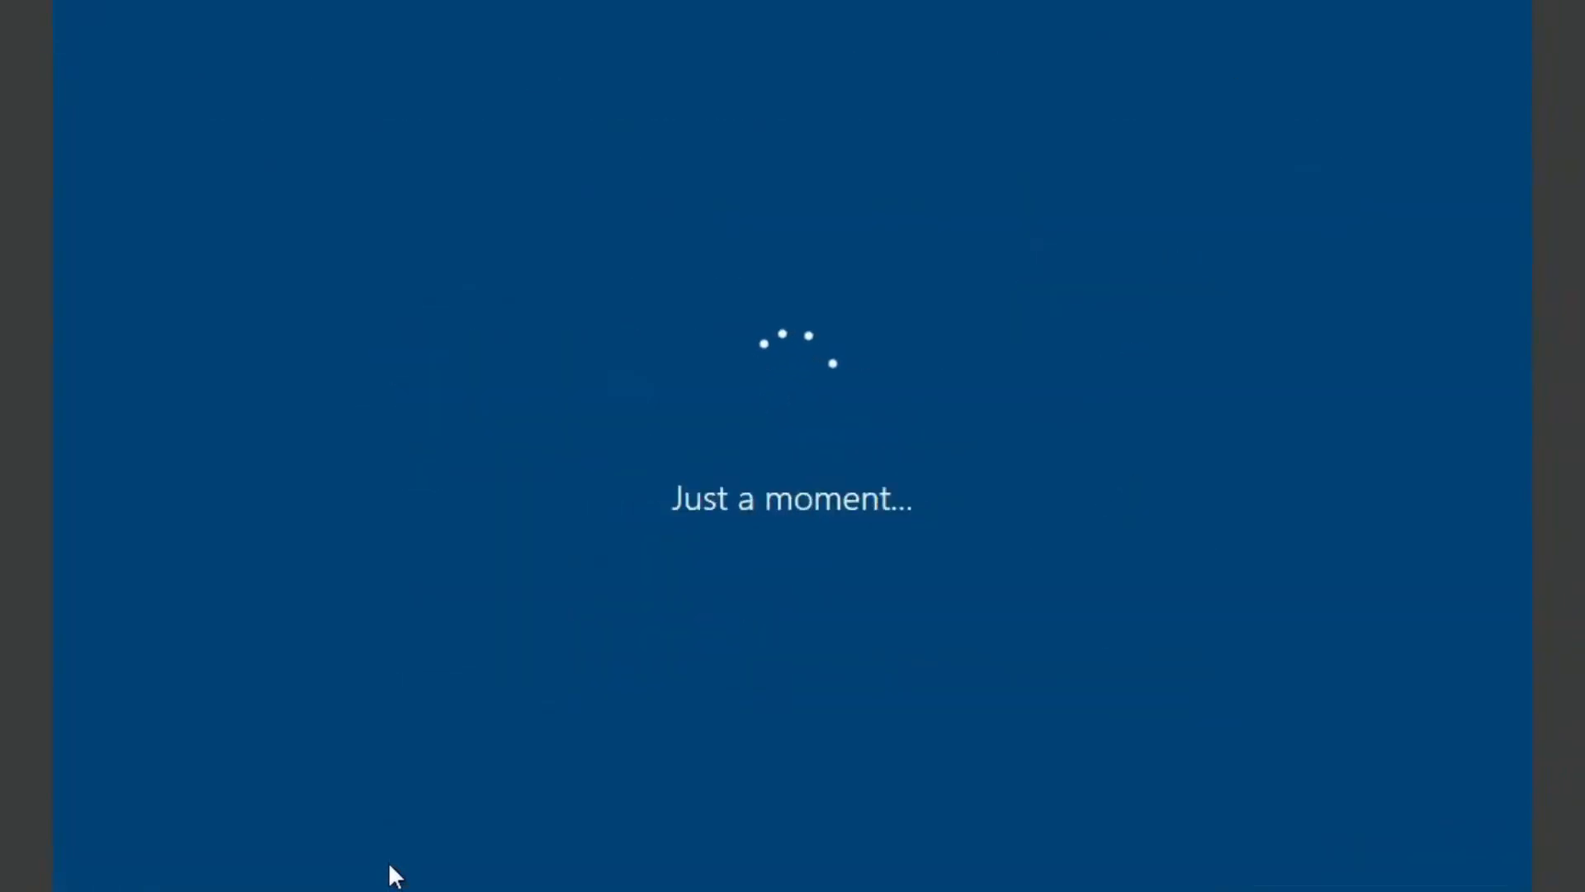
click(126, 704)
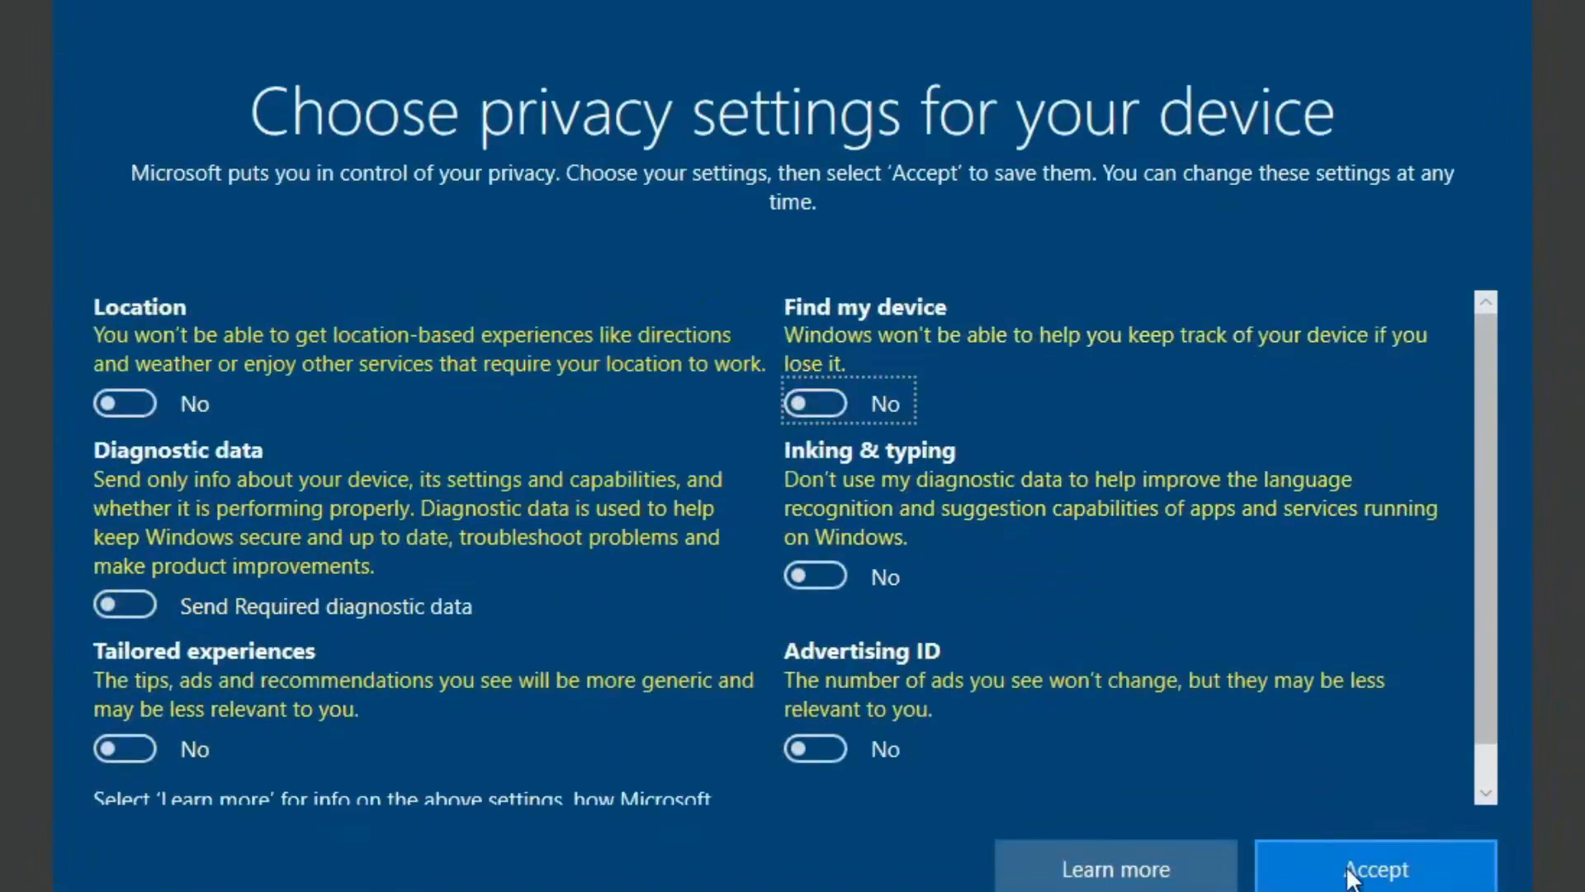
click(1376, 863)
Step: Search for System Configuration, open it and examine the installed operating systems and boot options
click(312, 858)
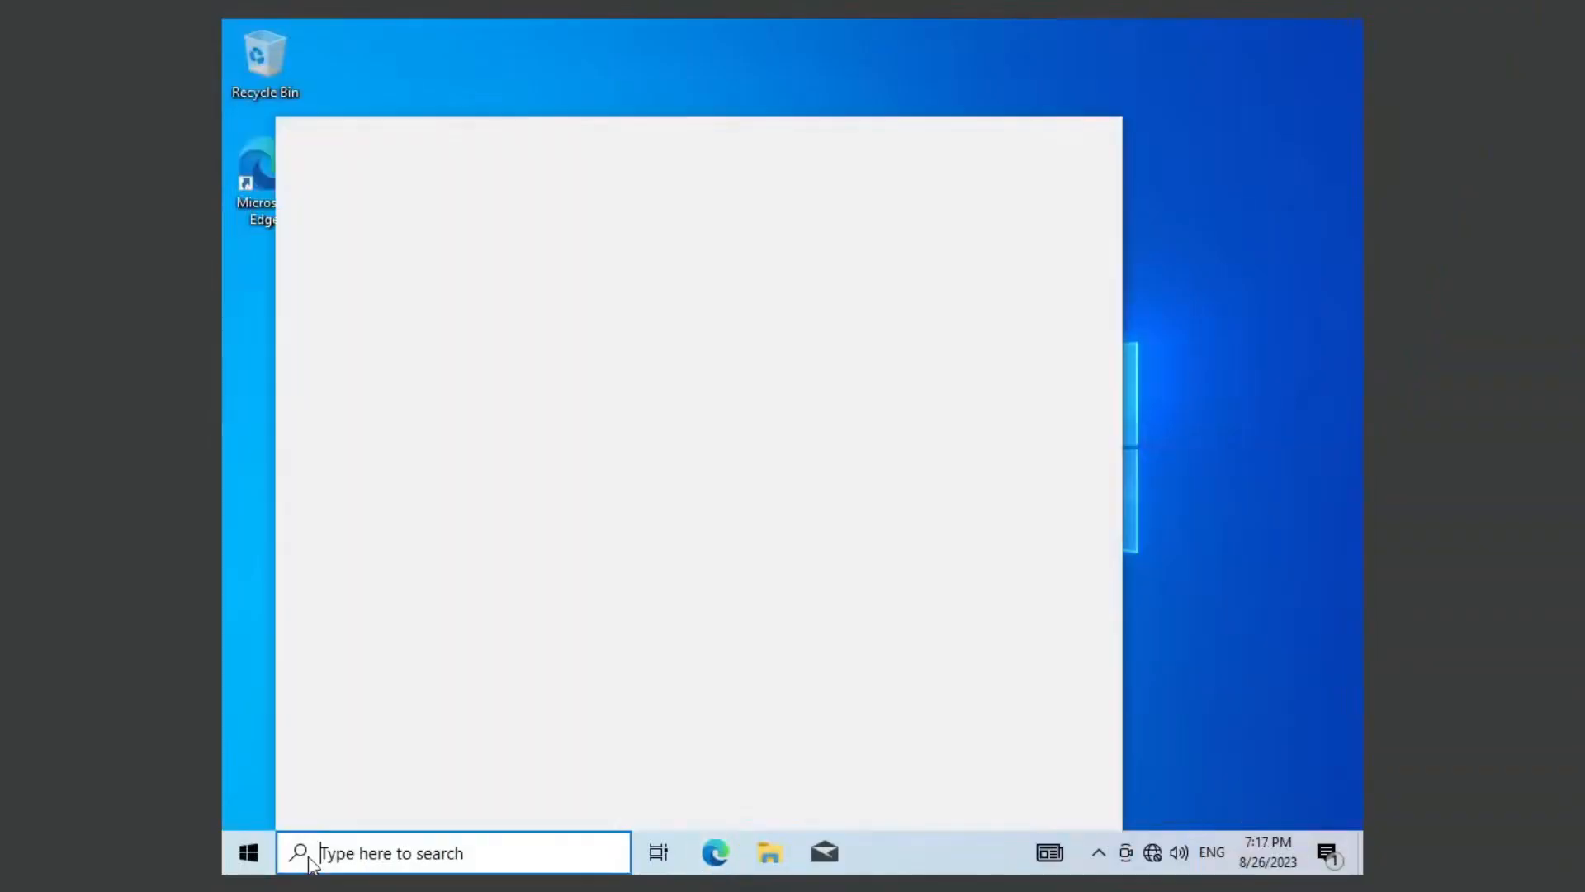
text(sys)
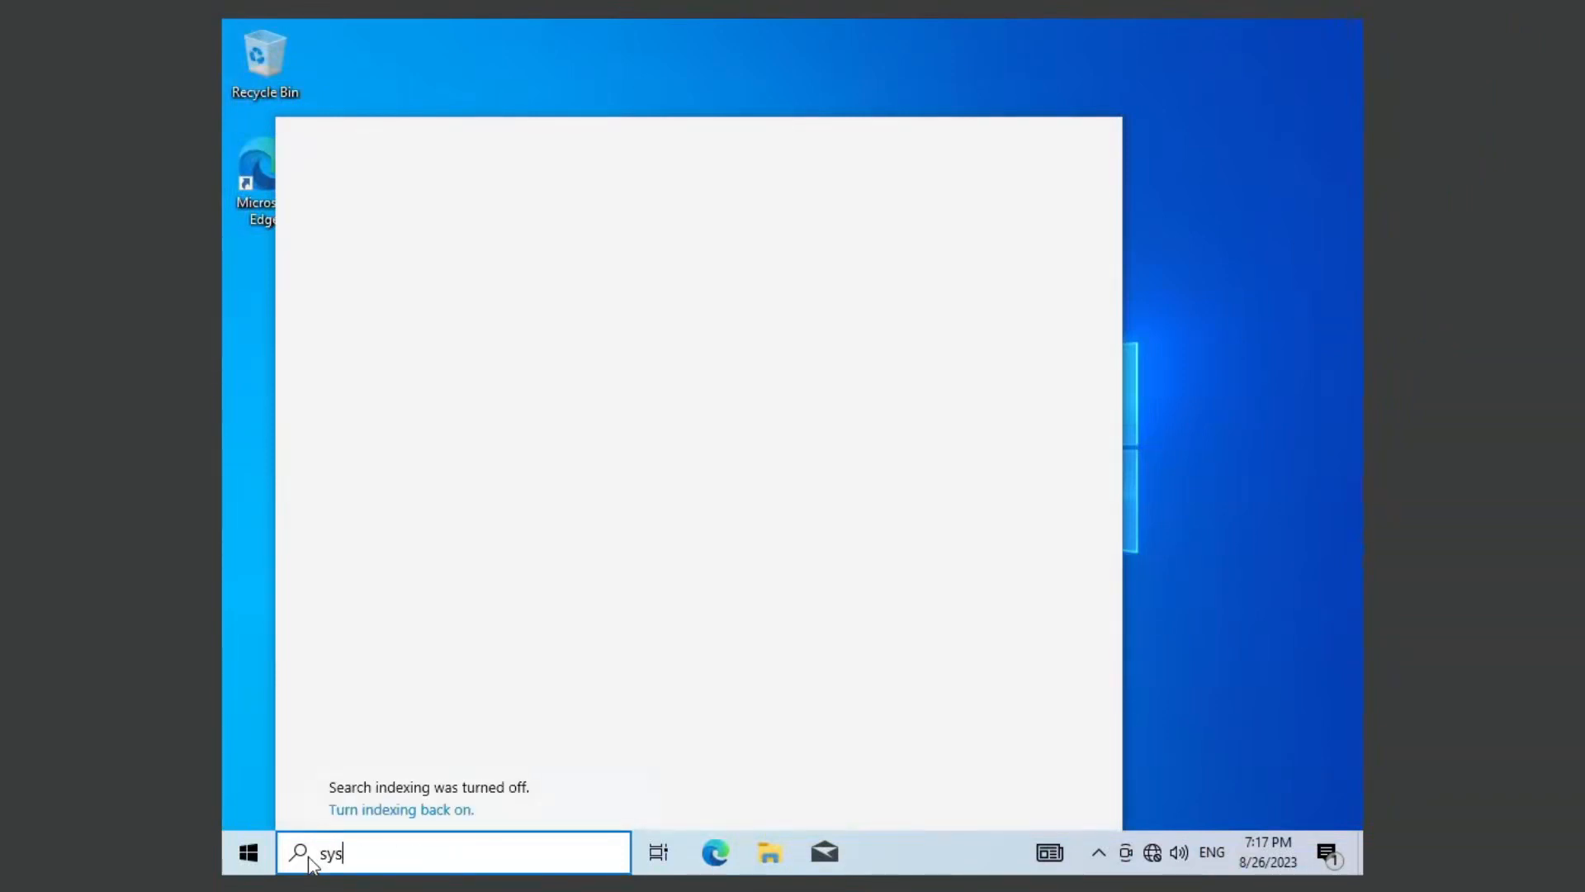
text(tem co)
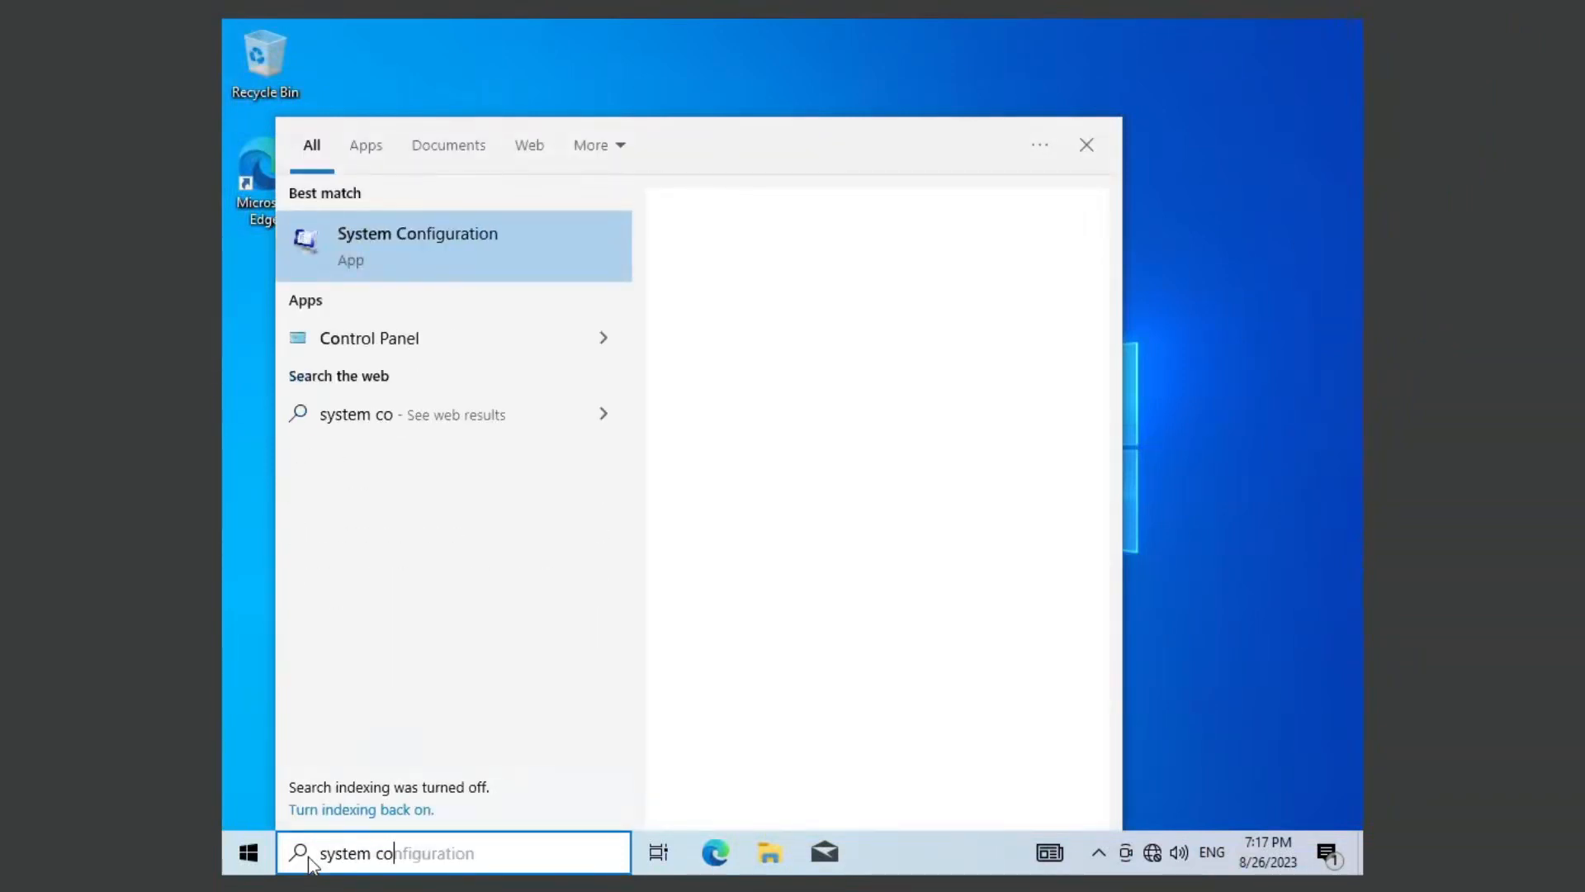
key(Return)
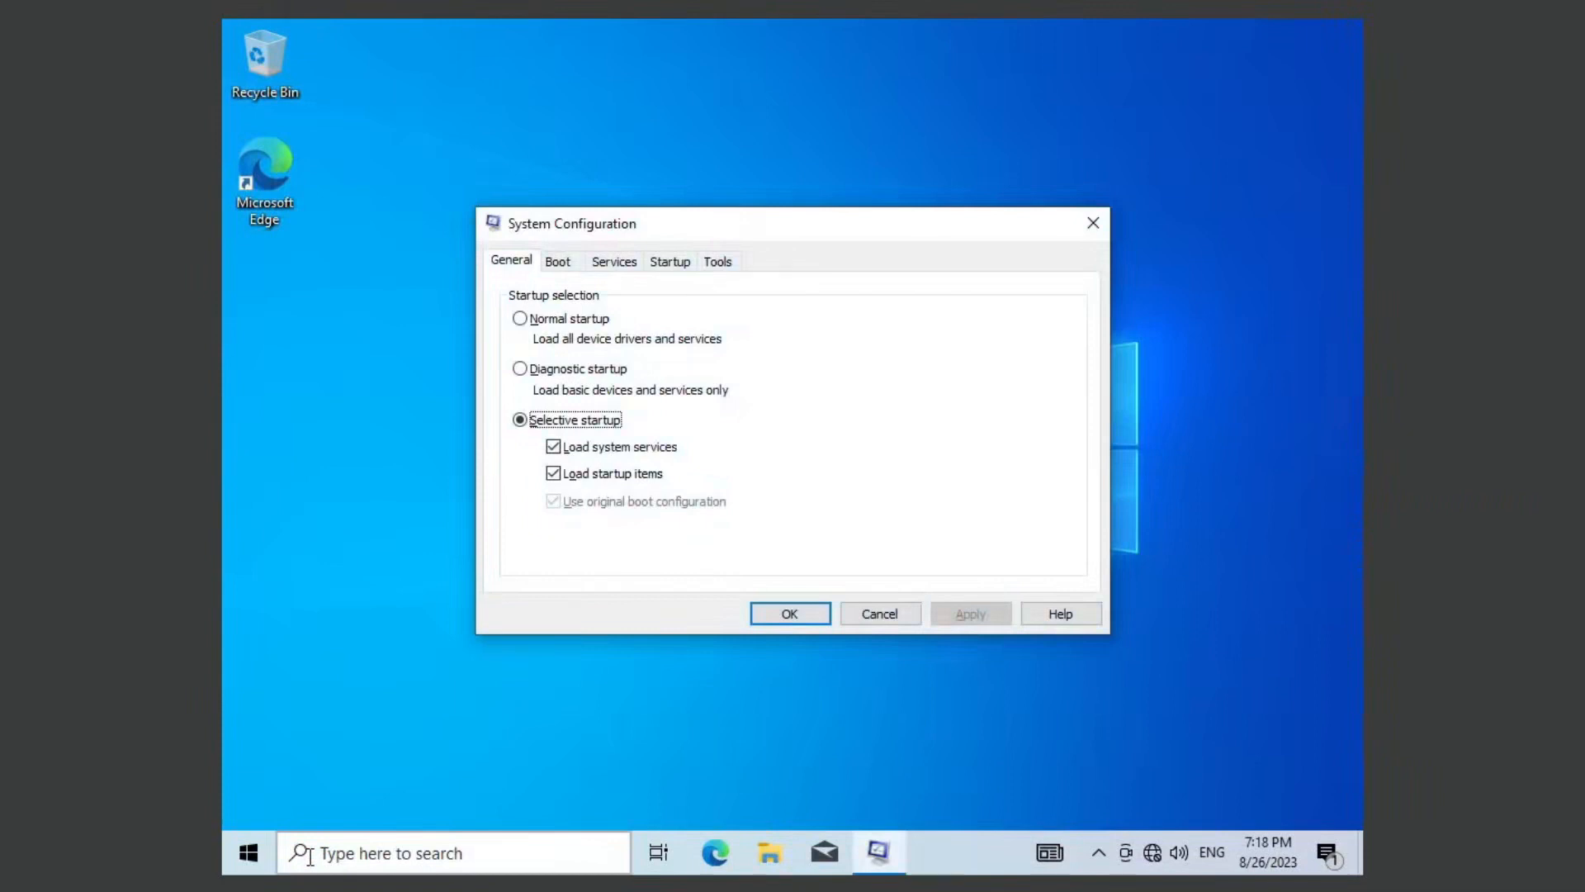
click(559, 262)
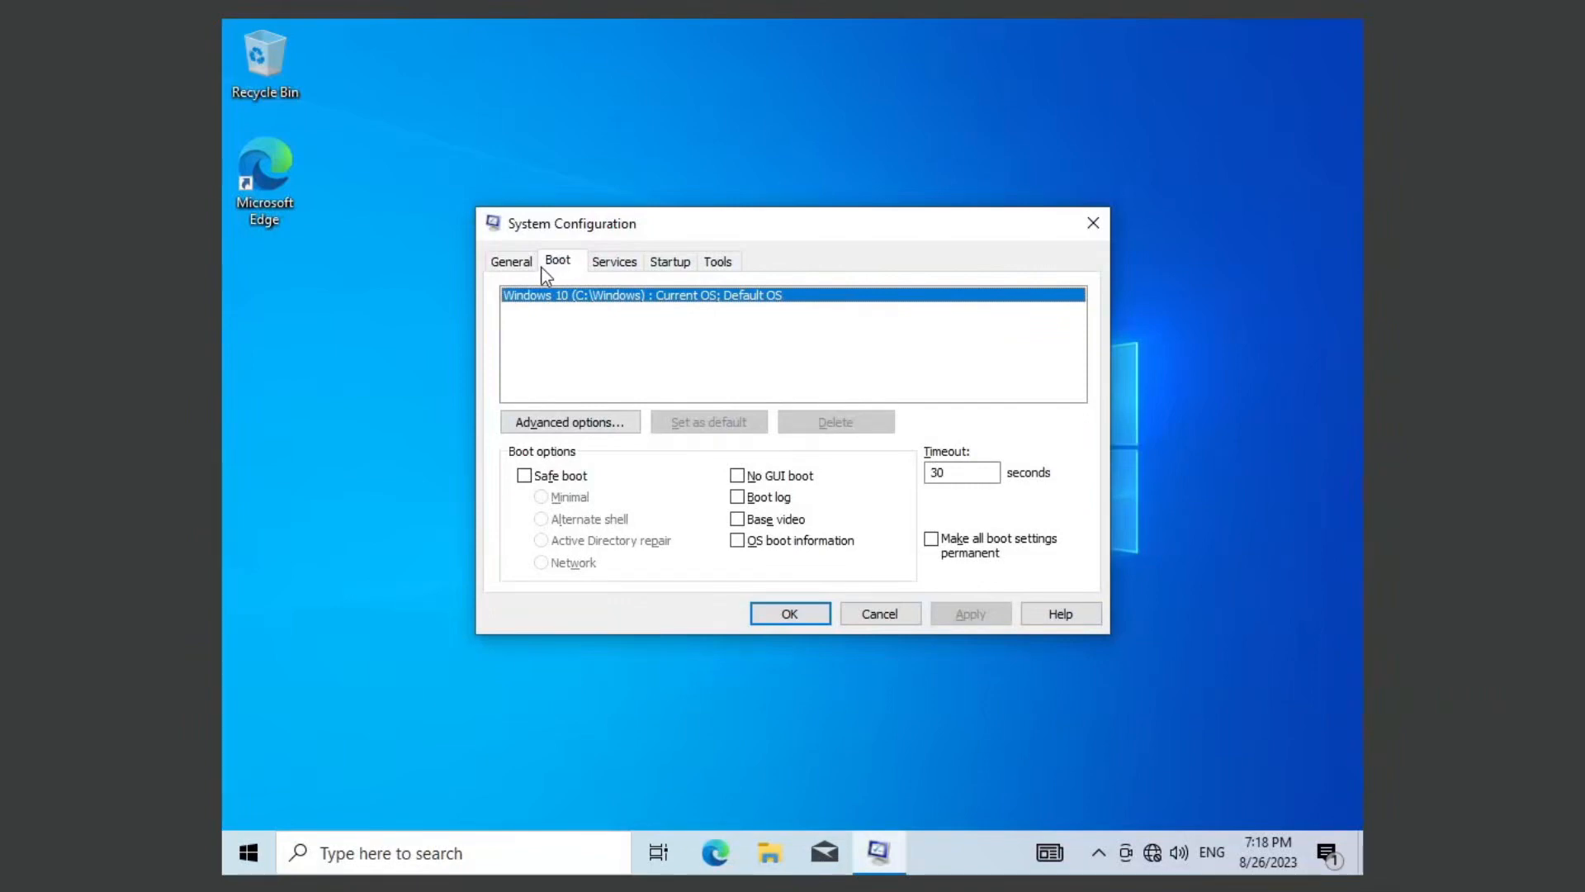
click(541, 425)
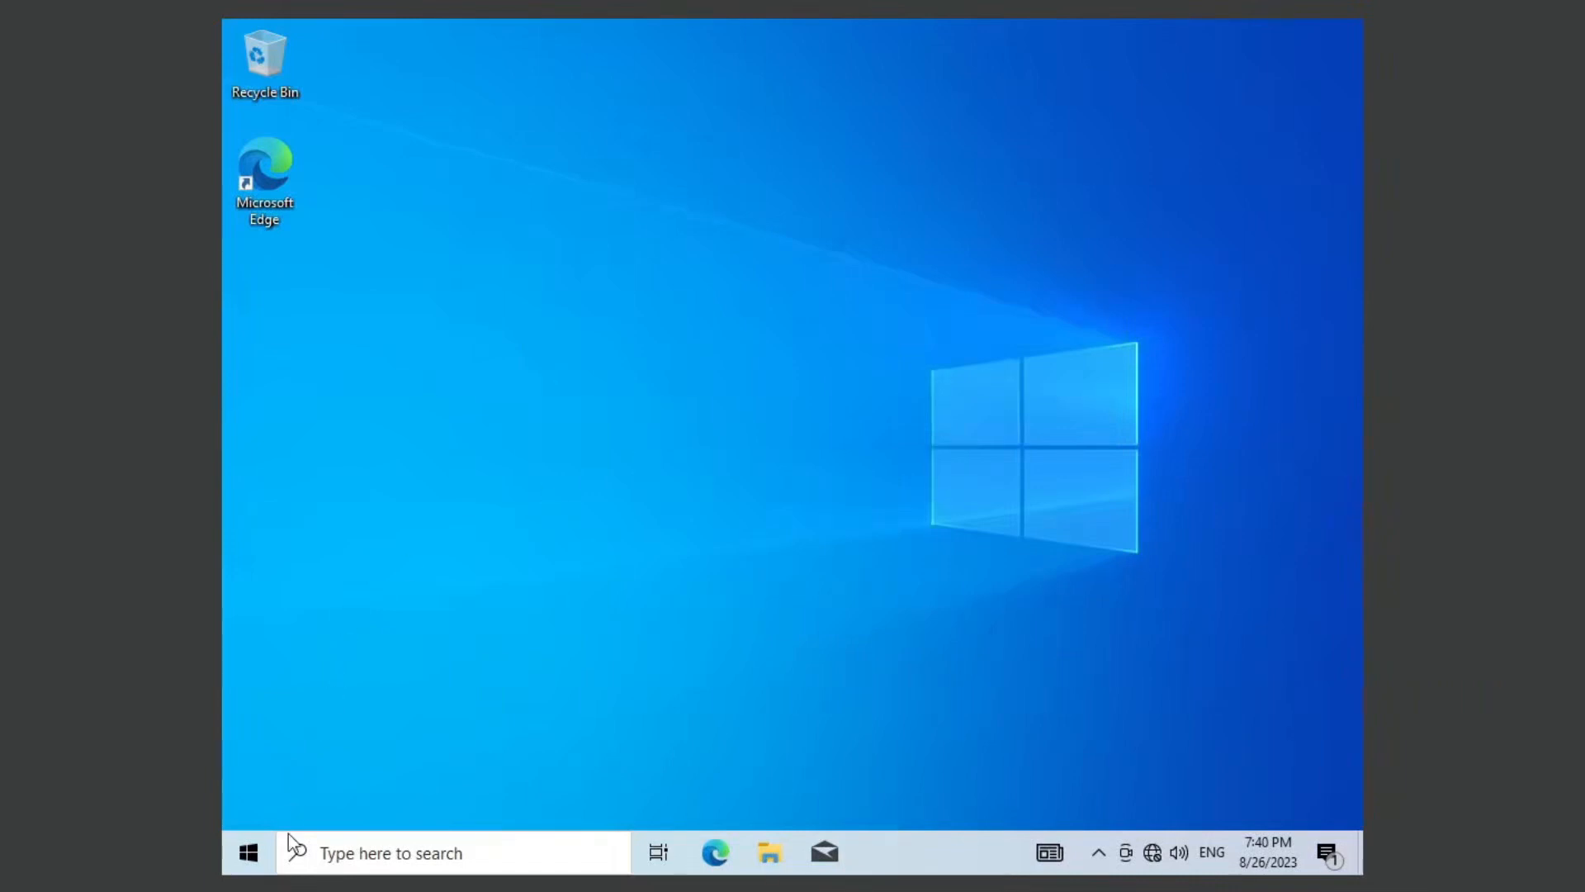
Step: Reopen System Configuration, check again which operating systems are listed for booting, and close it
click(426, 859)
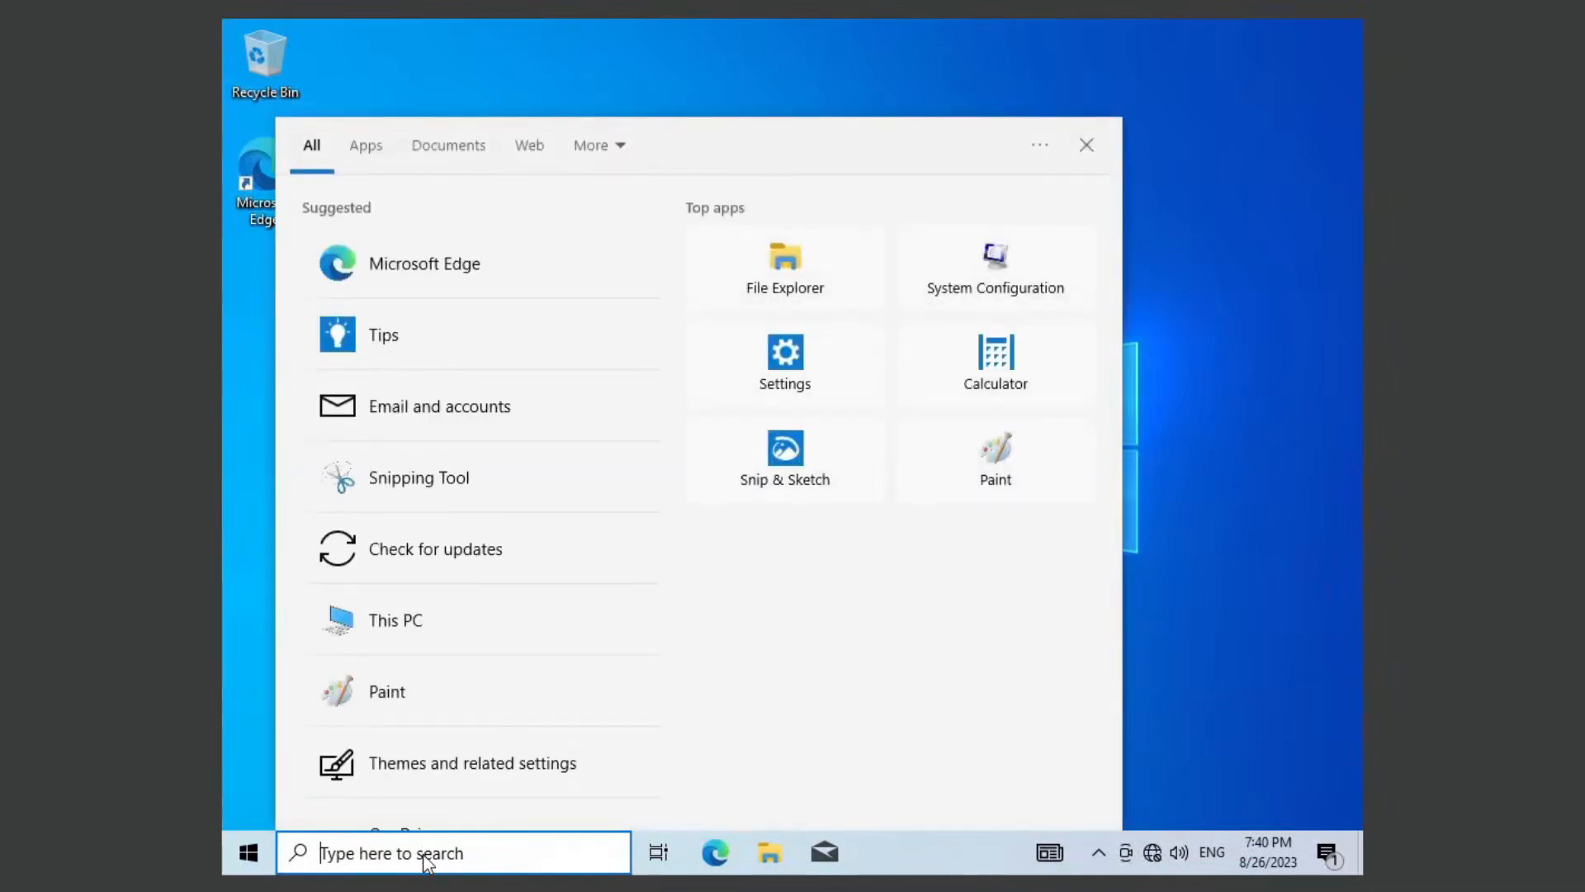
text(system)
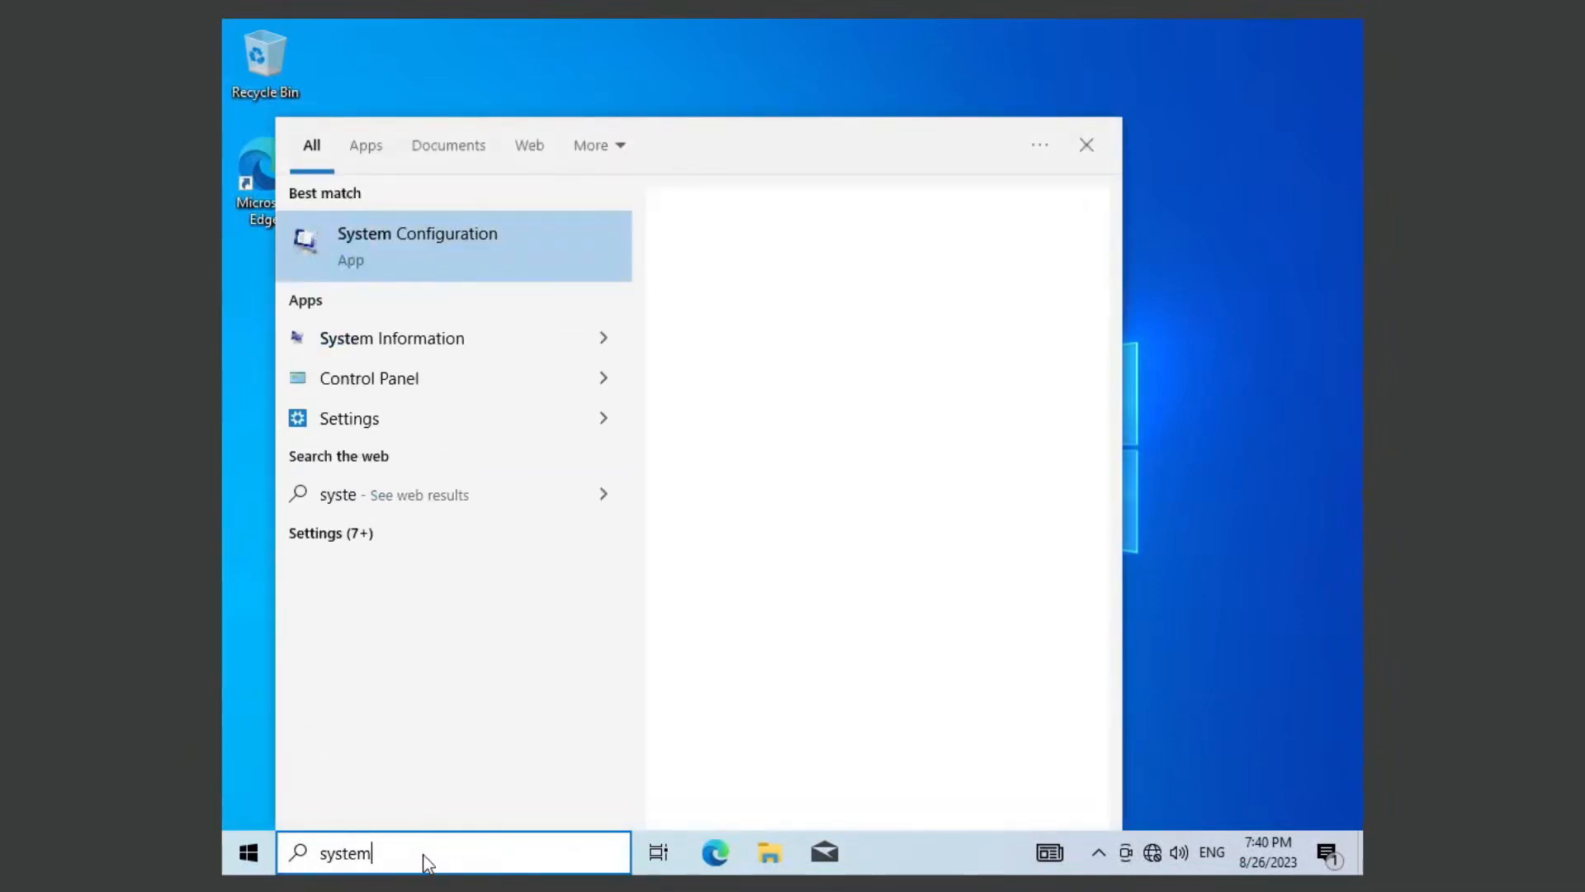
key(Return)
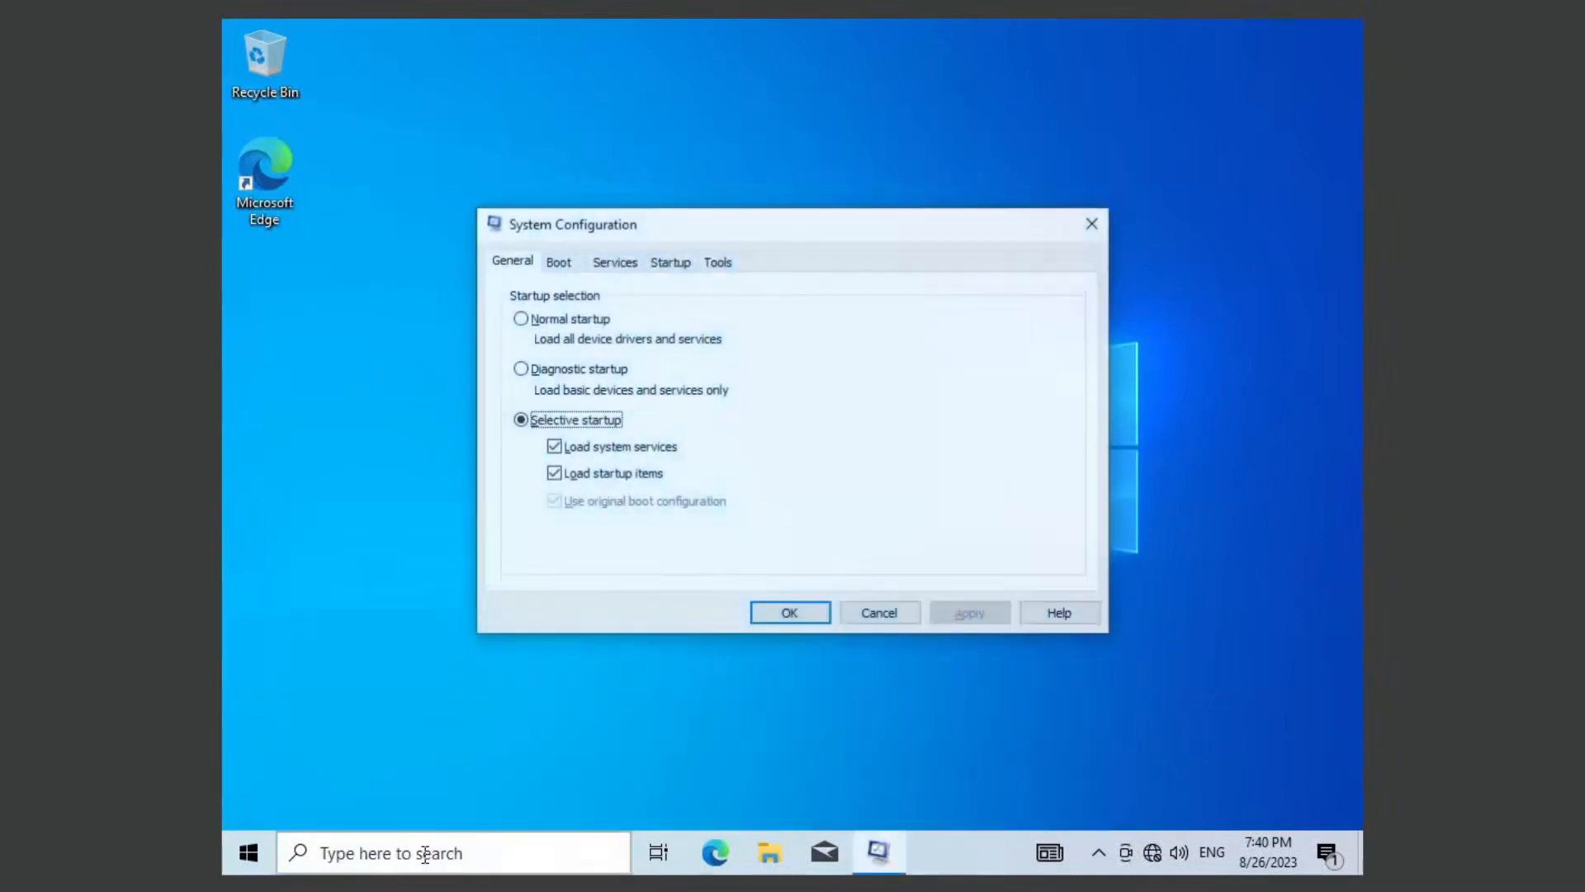
click(559, 262)
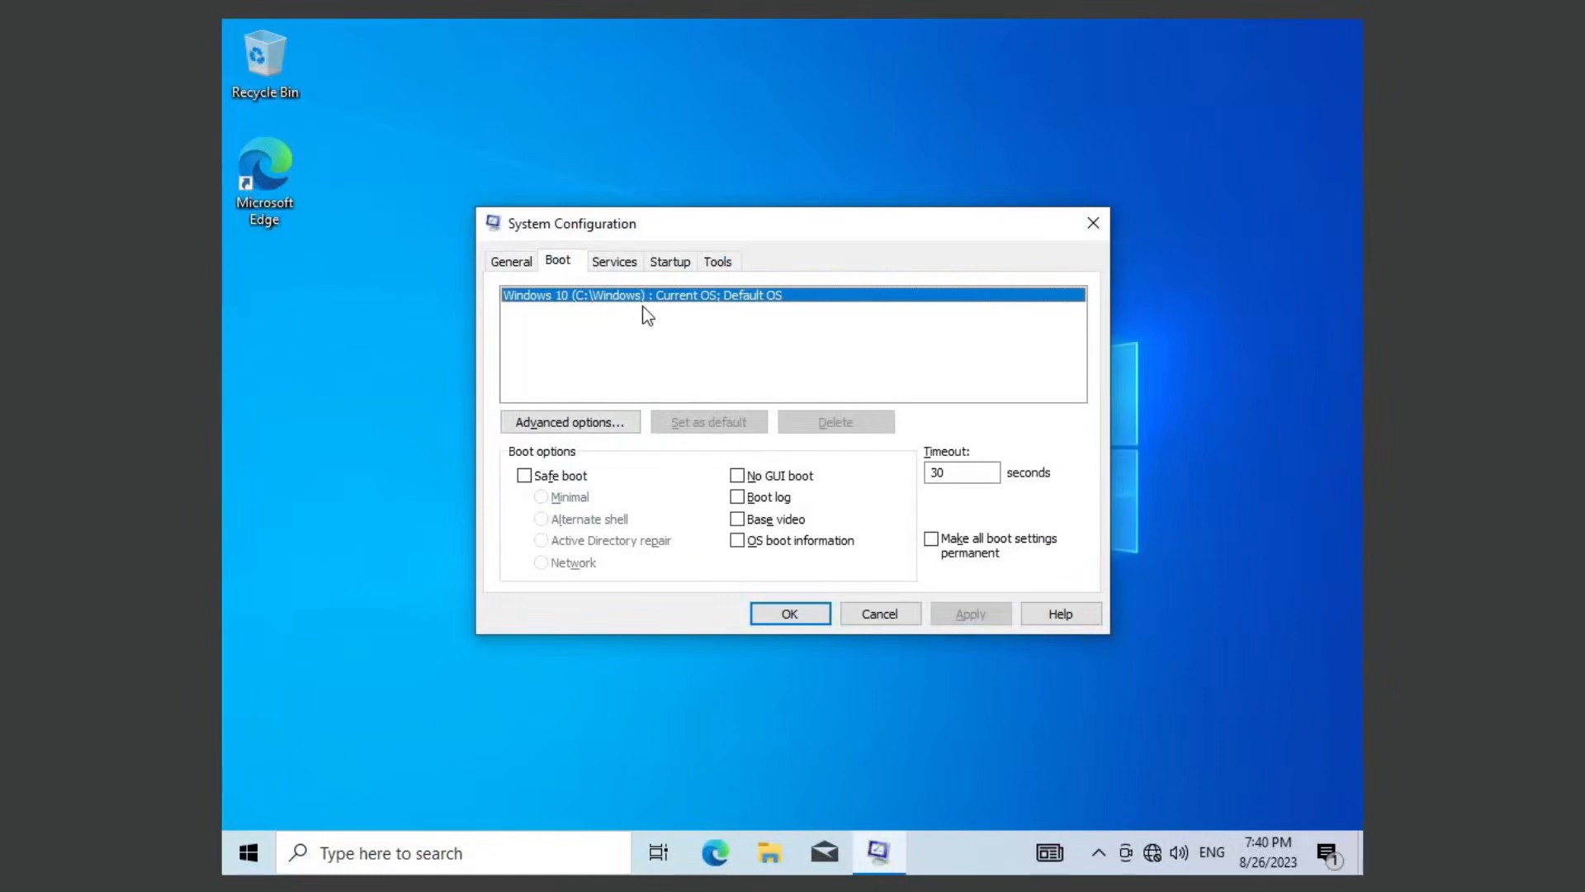
click(816, 616)
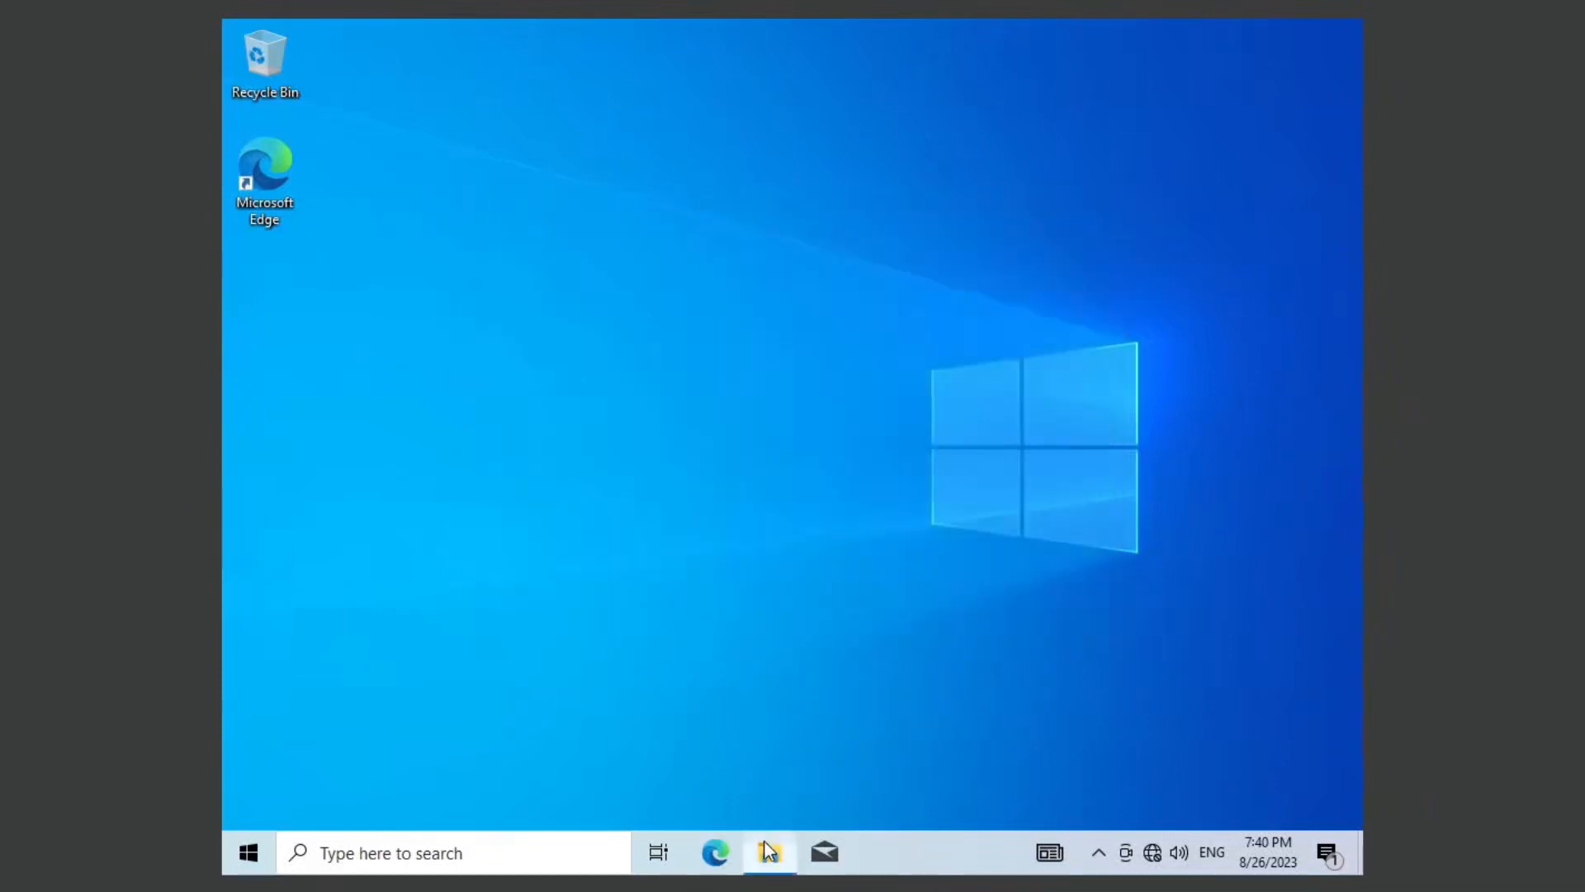
Step: Browse in File Explorer to the previous installation's downloads at C:\Windows.old\Users\me\Downloads
click(769, 851)
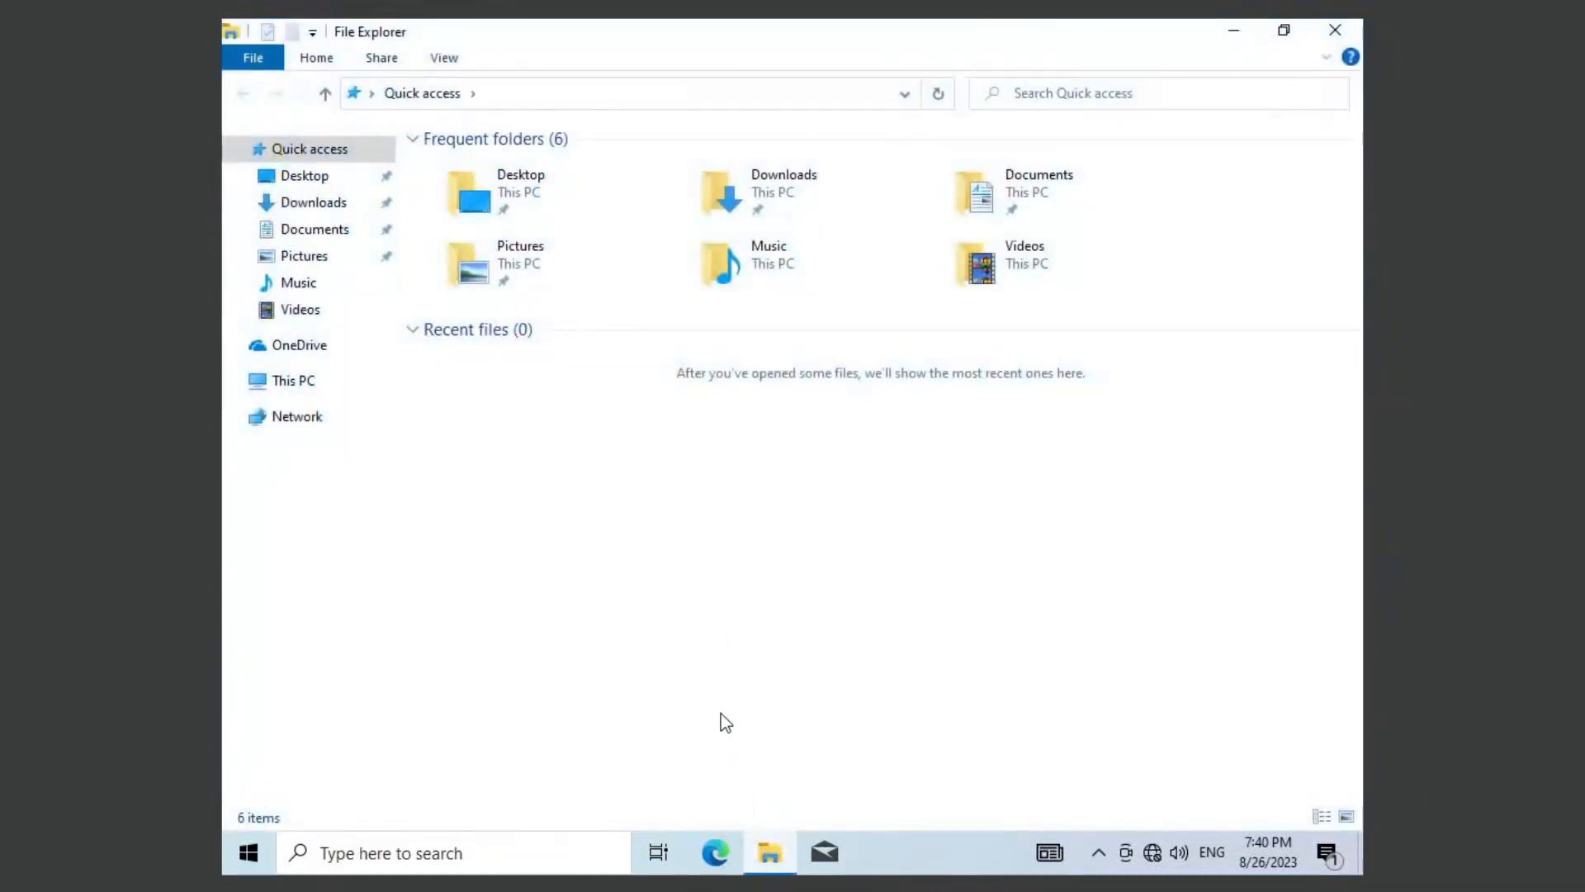
click(294, 387)
double_click(502, 408)
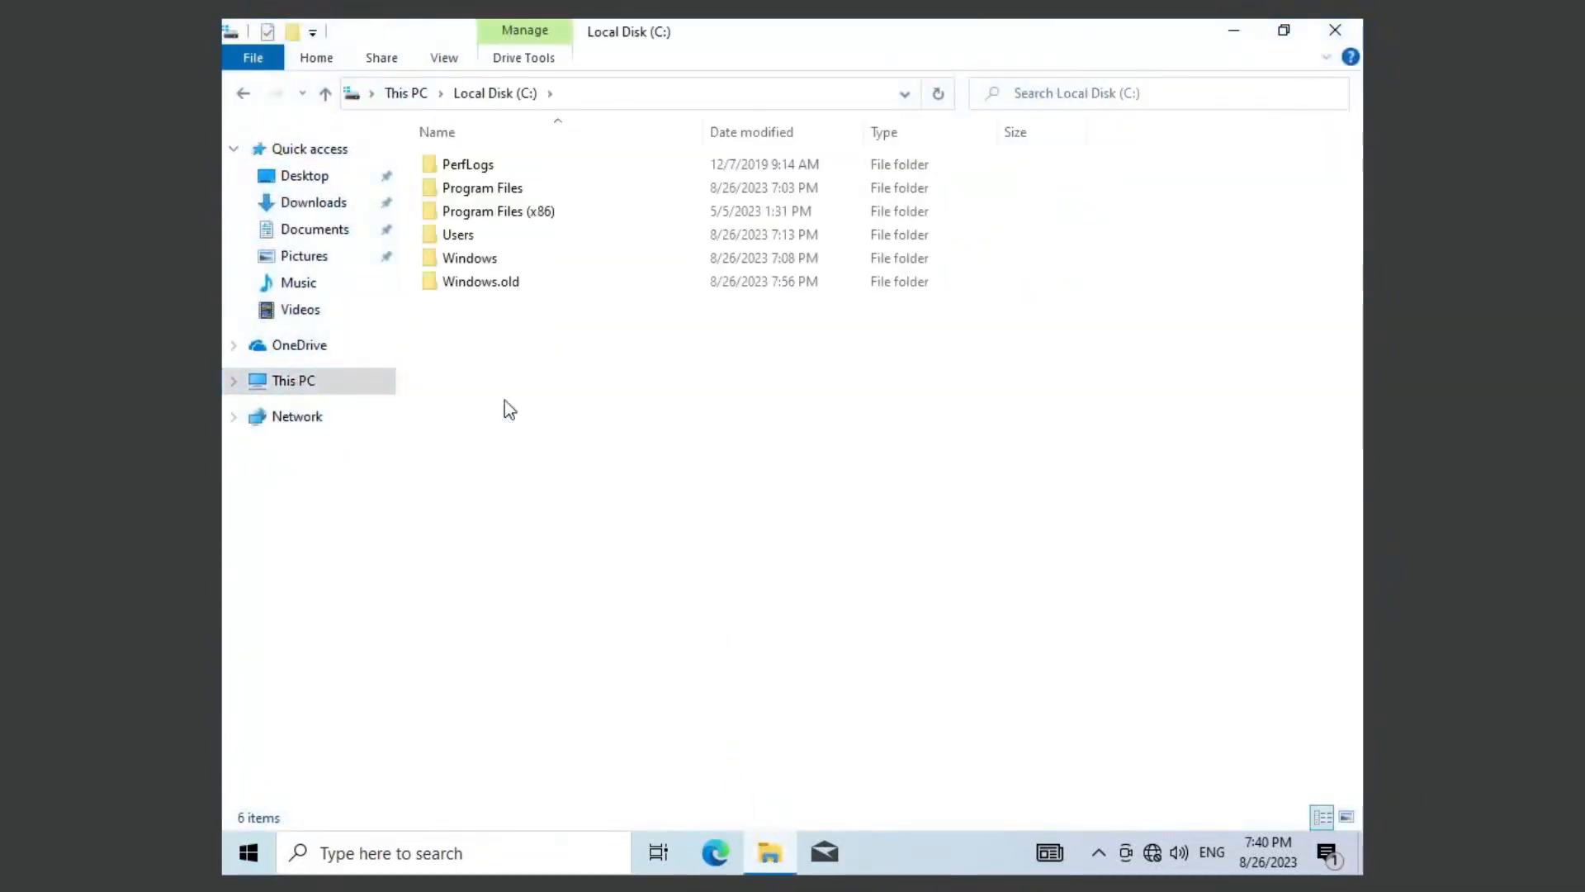
double_click(528, 278)
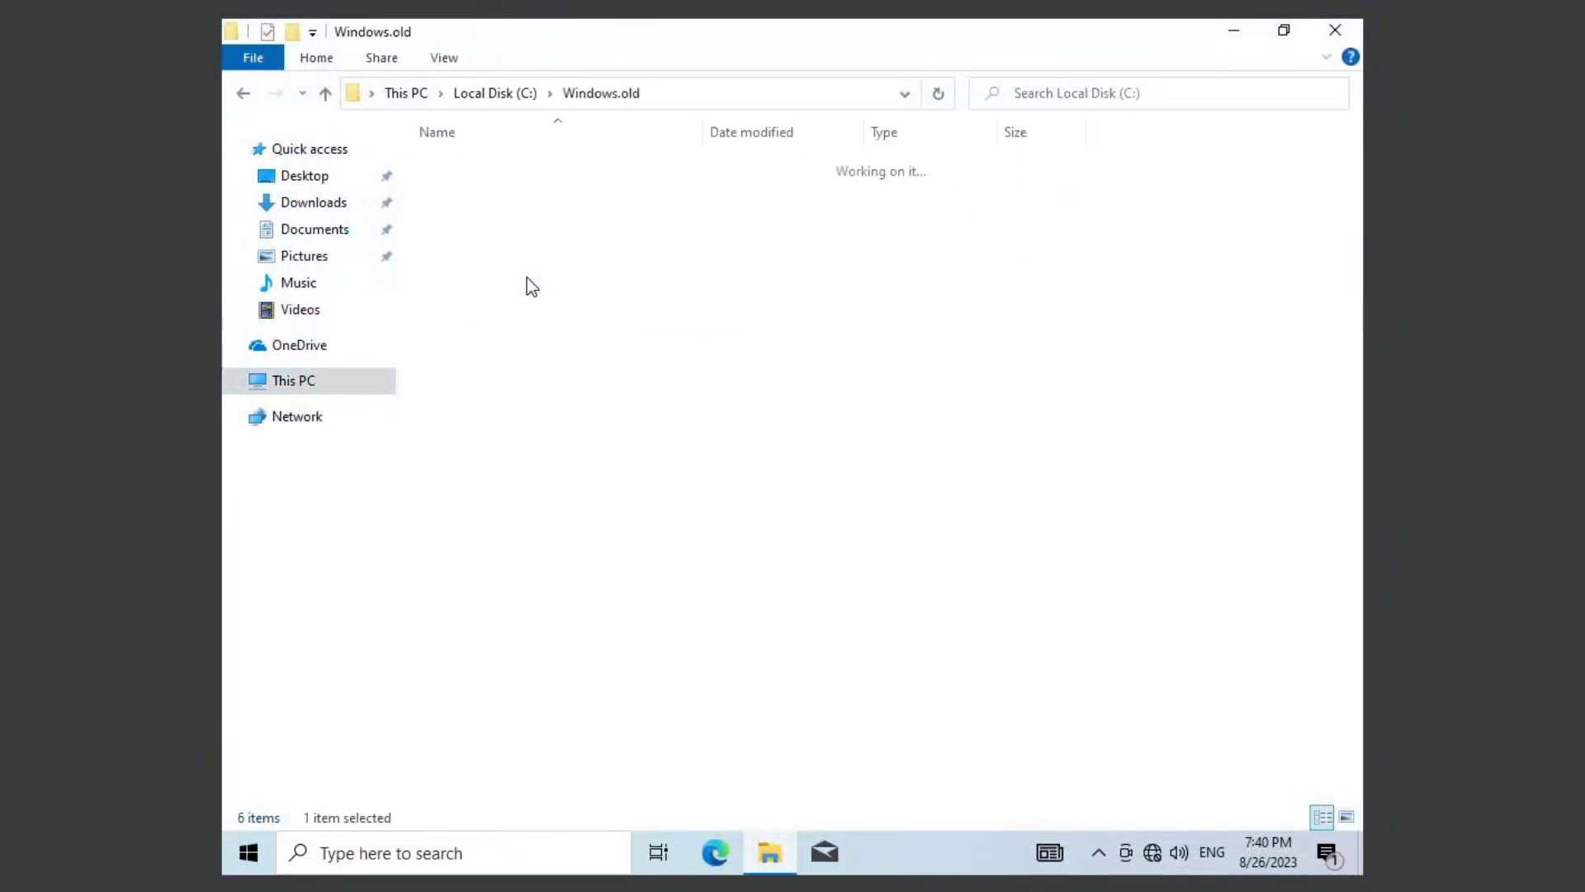
double_click(521, 237)
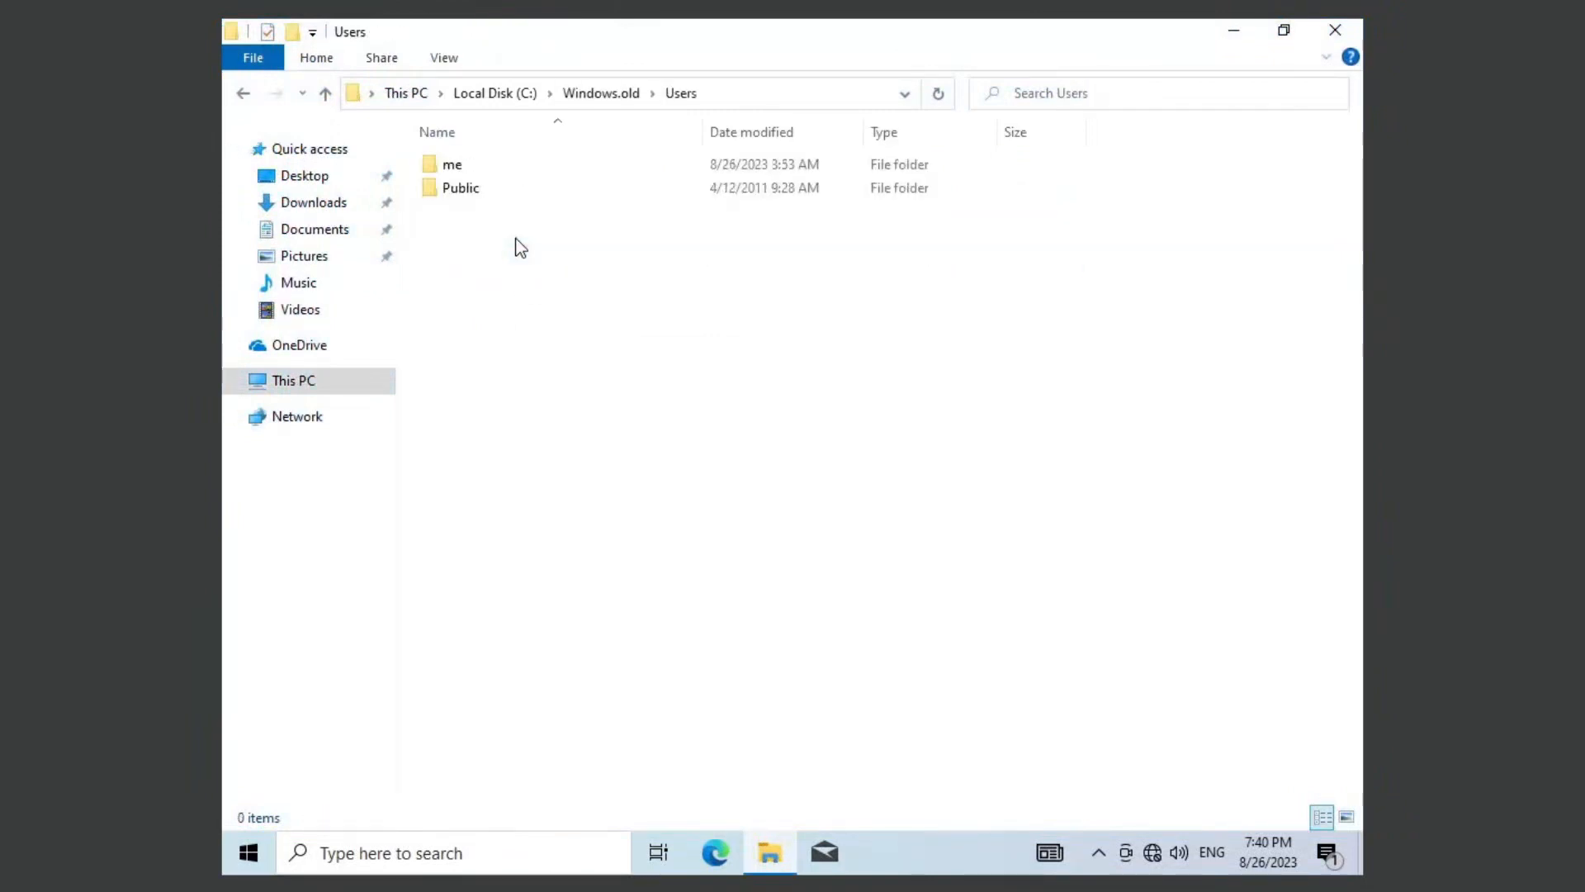
double_click(514, 166)
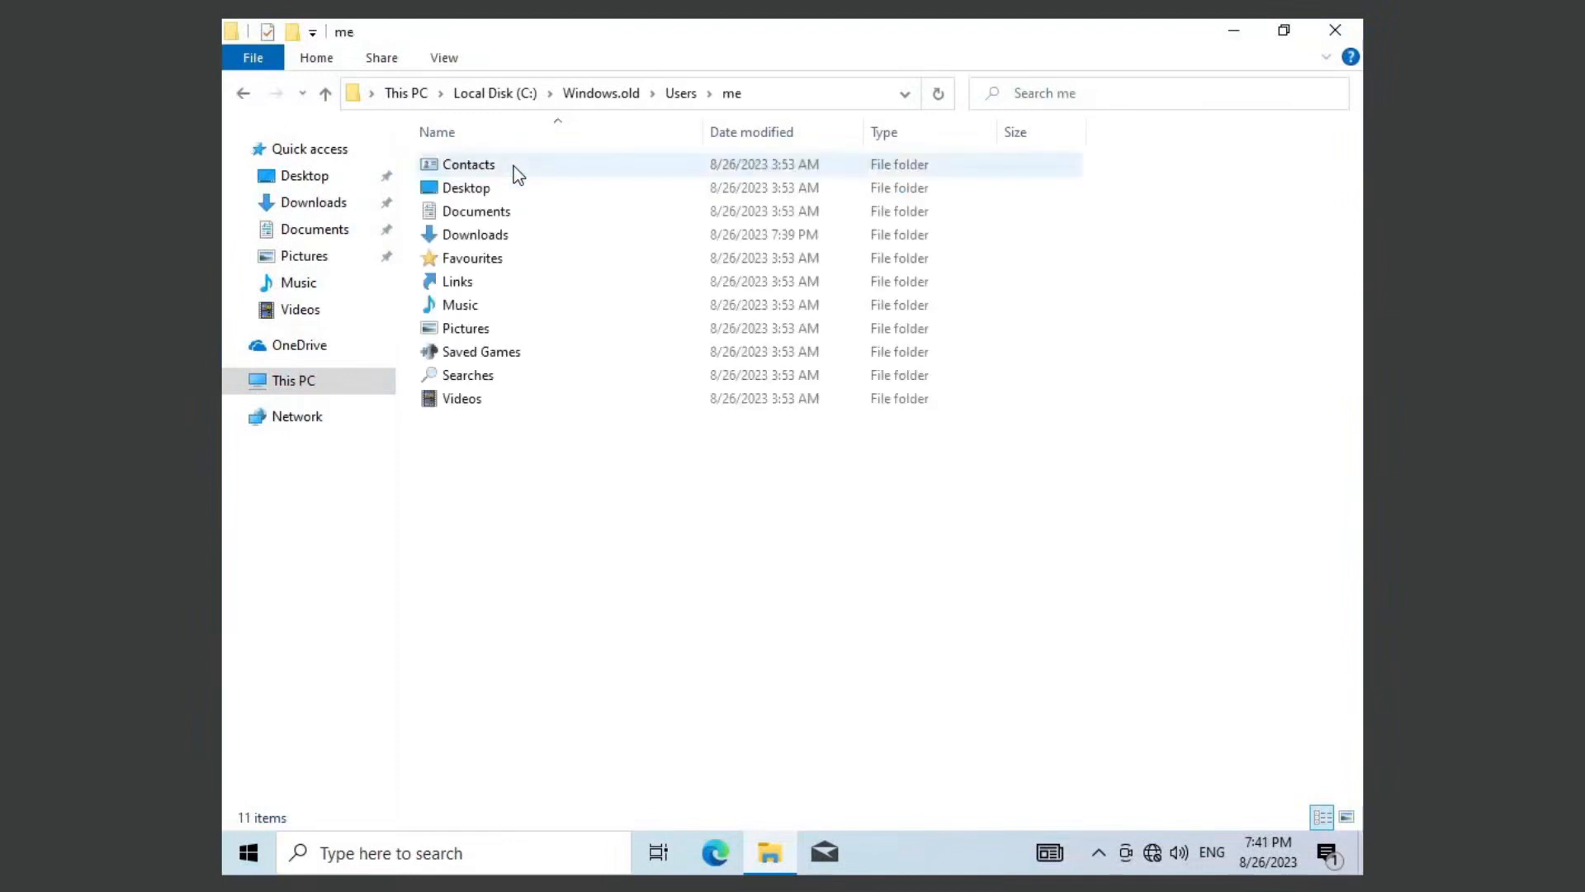
double_click(514, 240)
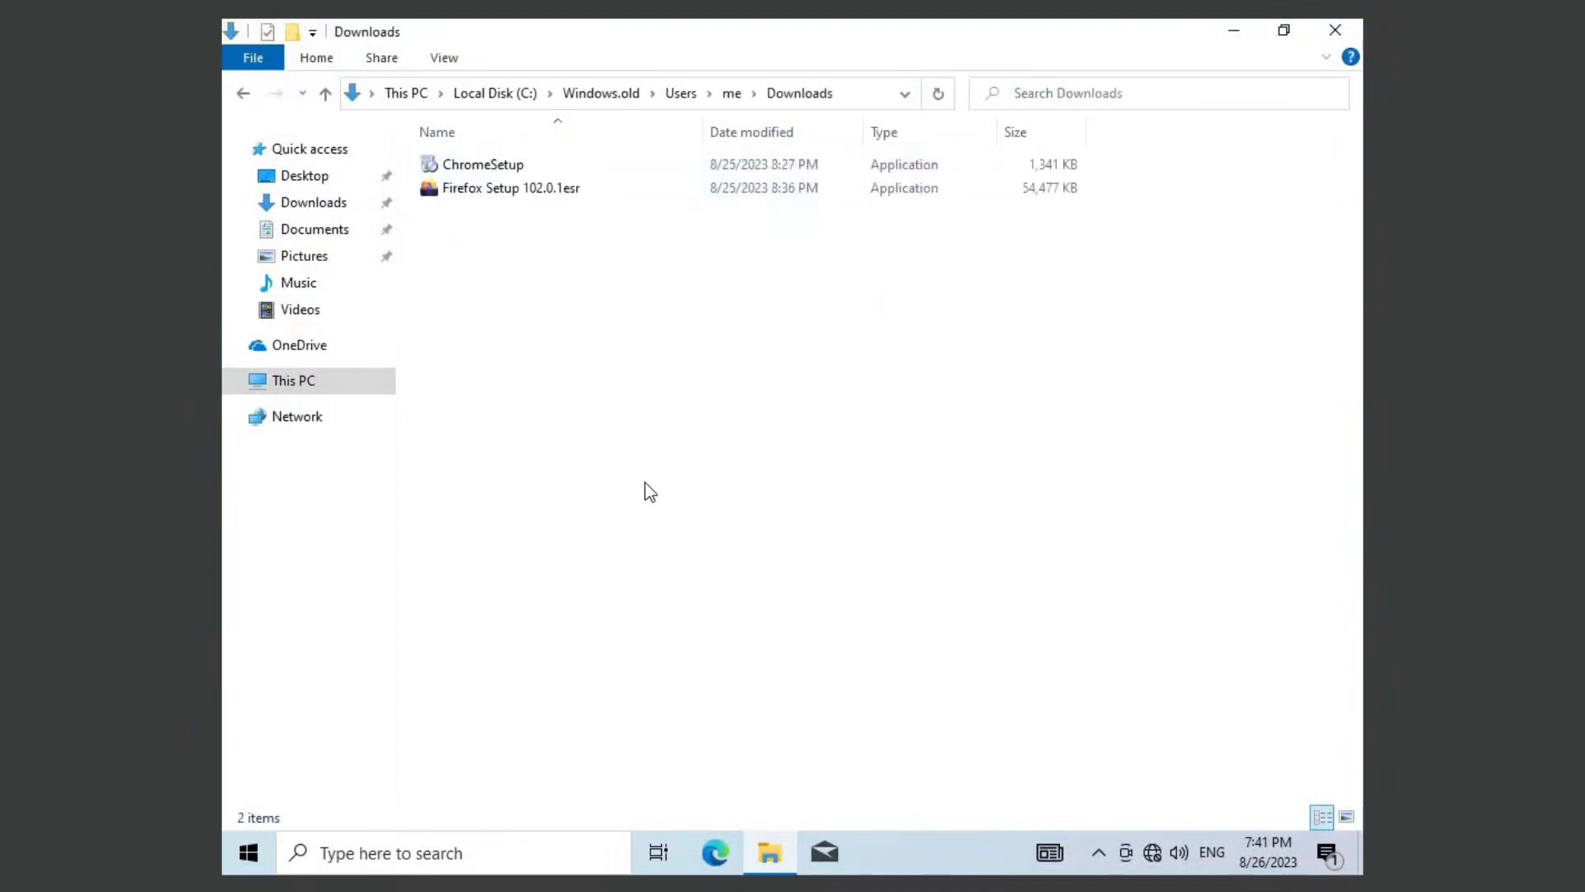
Step: Move all files from the old installation's Downloads folder into the current Downloads folder, and go back to This PC
key(ctrl+a)
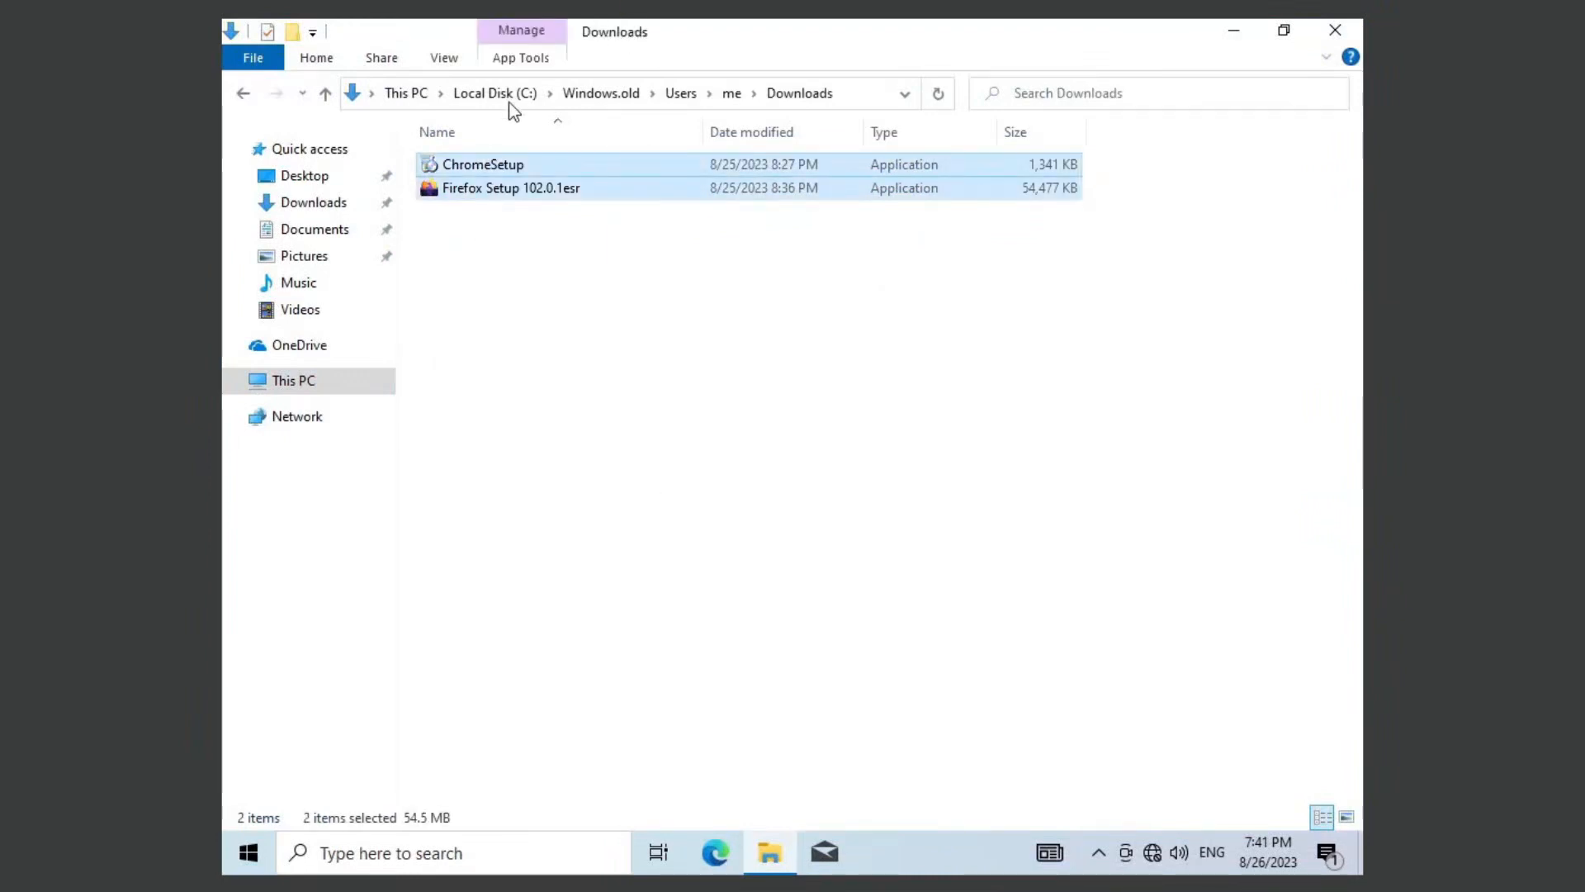
drag(506, 167, 339, 204)
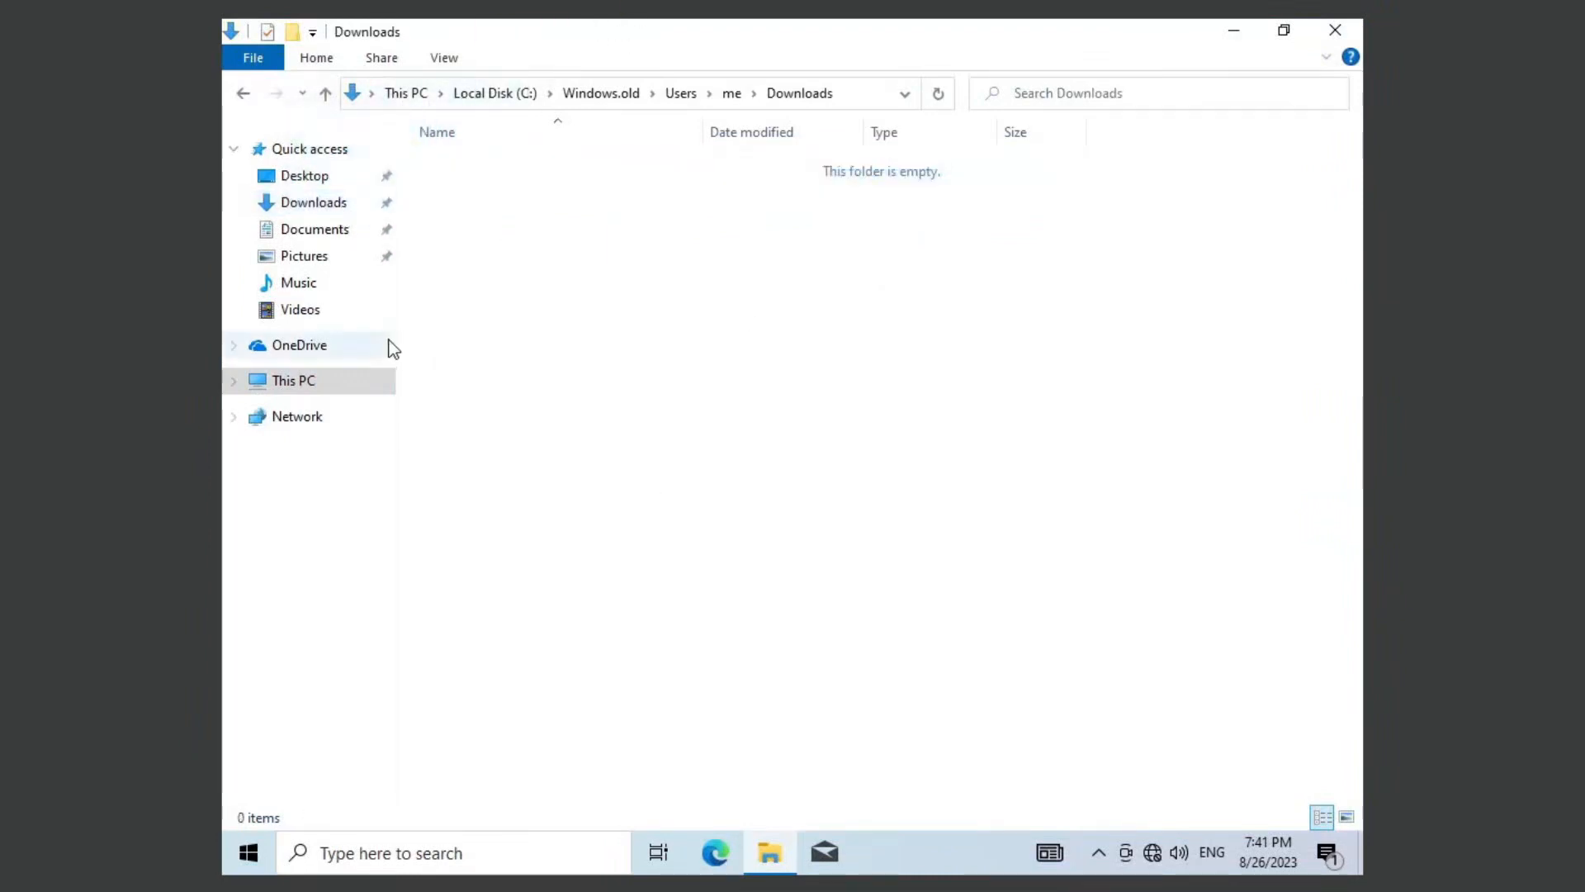
click(338, 376)
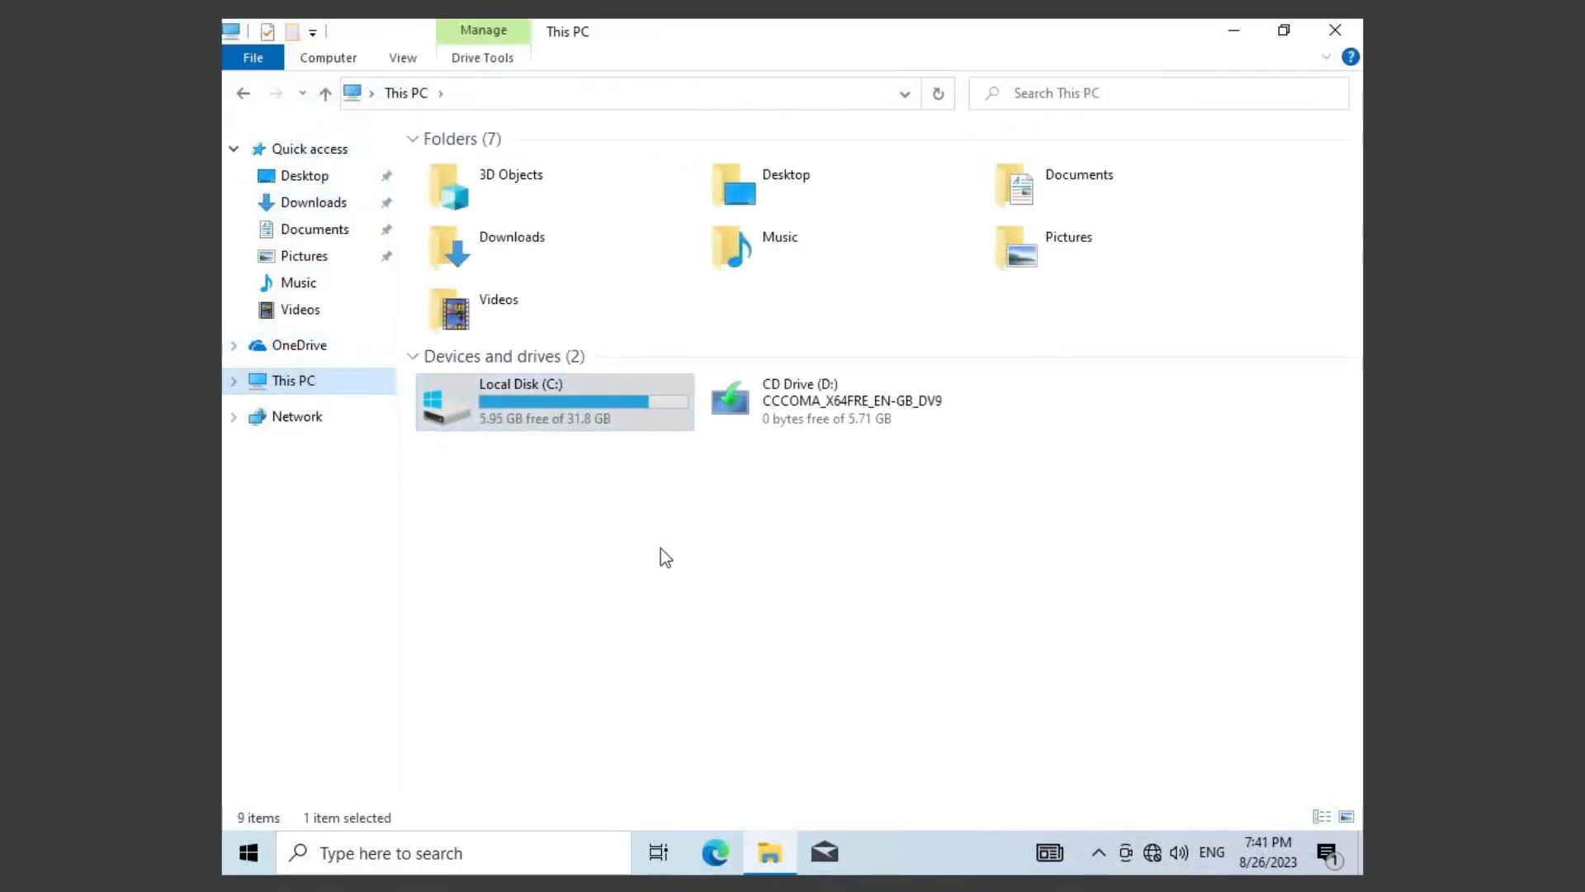
Step: Open Disk Management, check how much the C: volume can be shrunk, and return to File Explorer without shrinking it
right_click(254, 853)
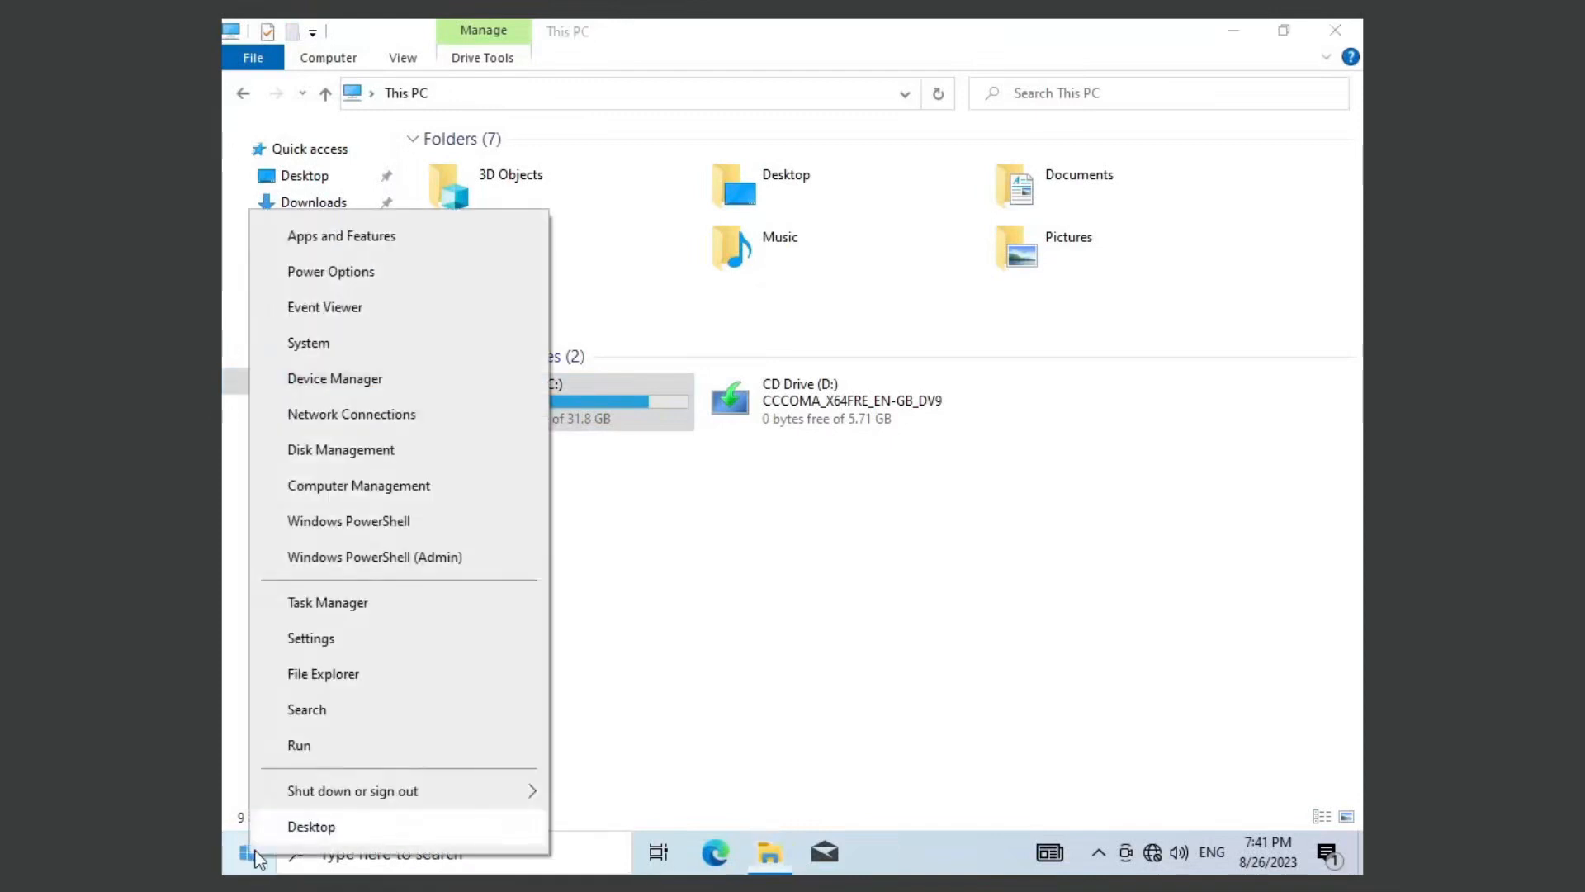
click(396, 454)
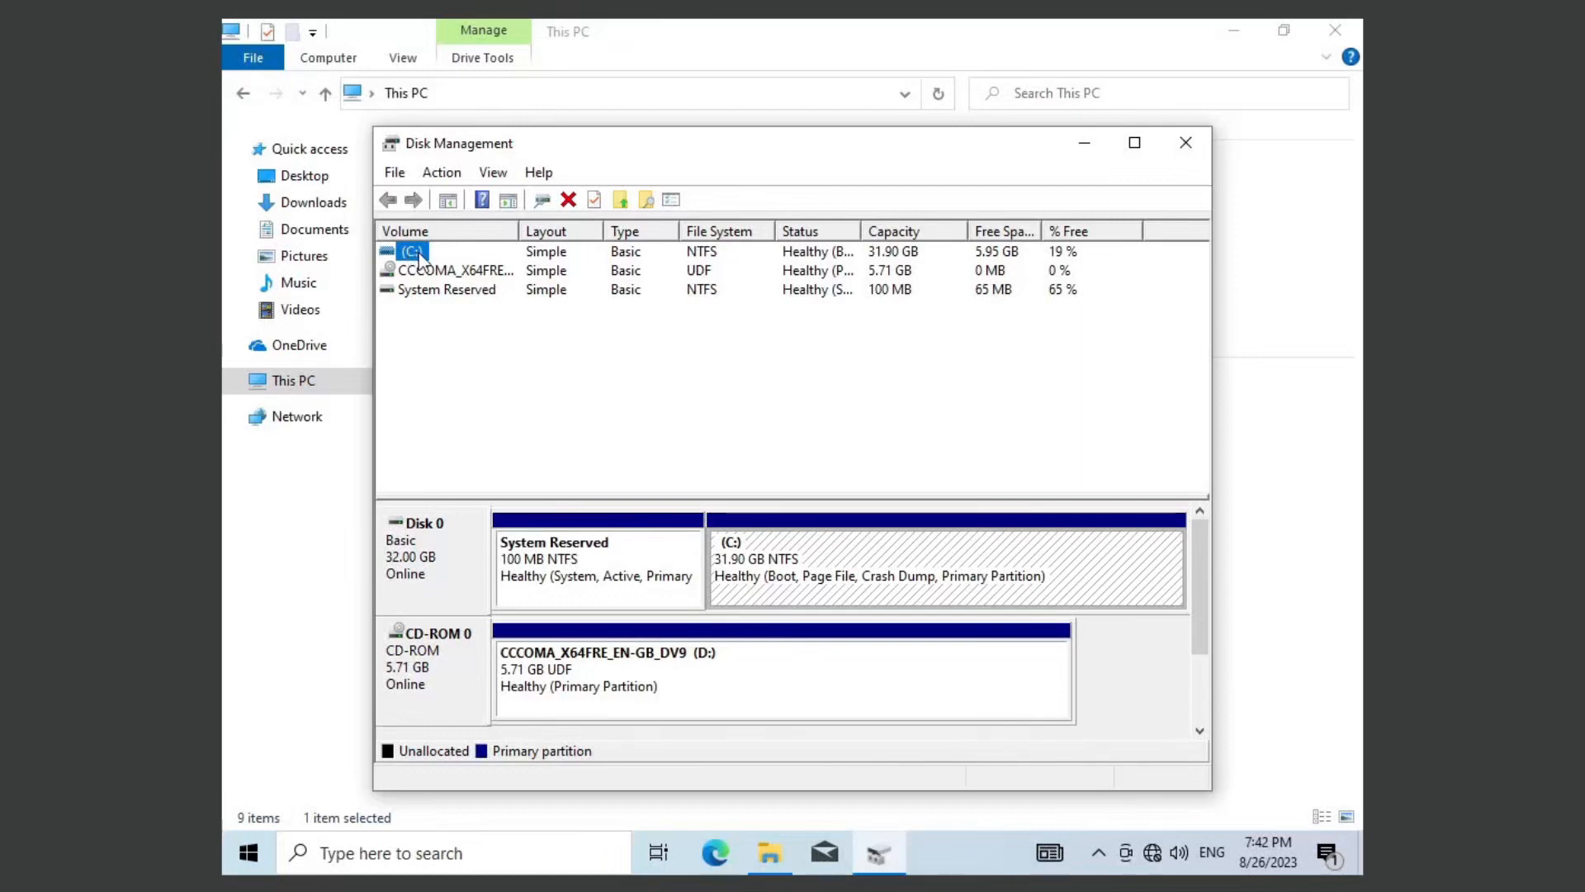
click(890, 250)
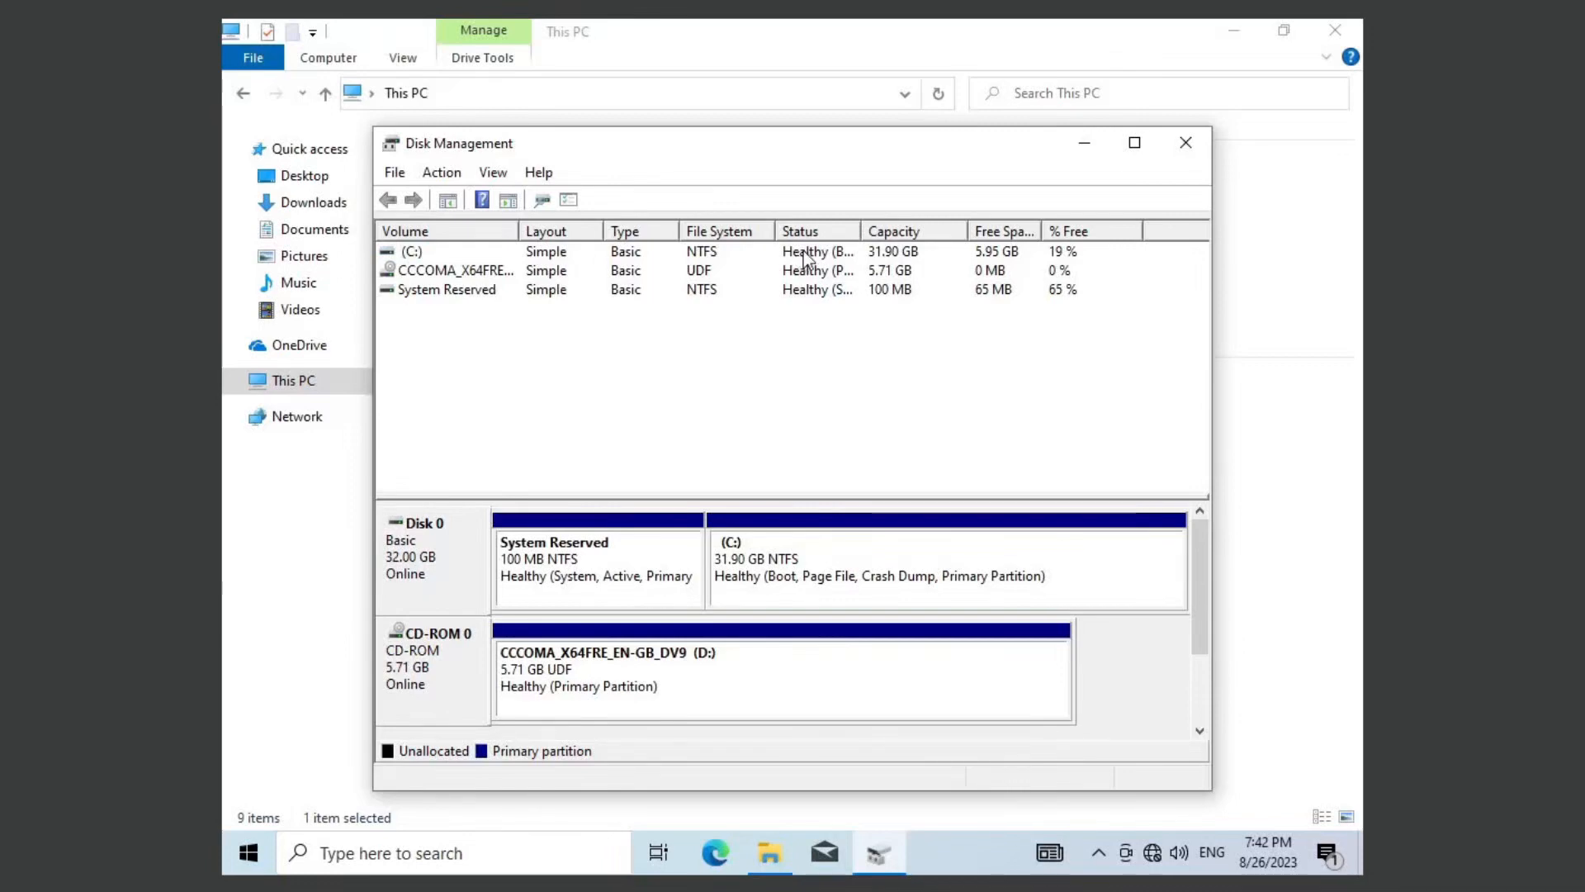
right_click(805, 572)
click(561, 252)
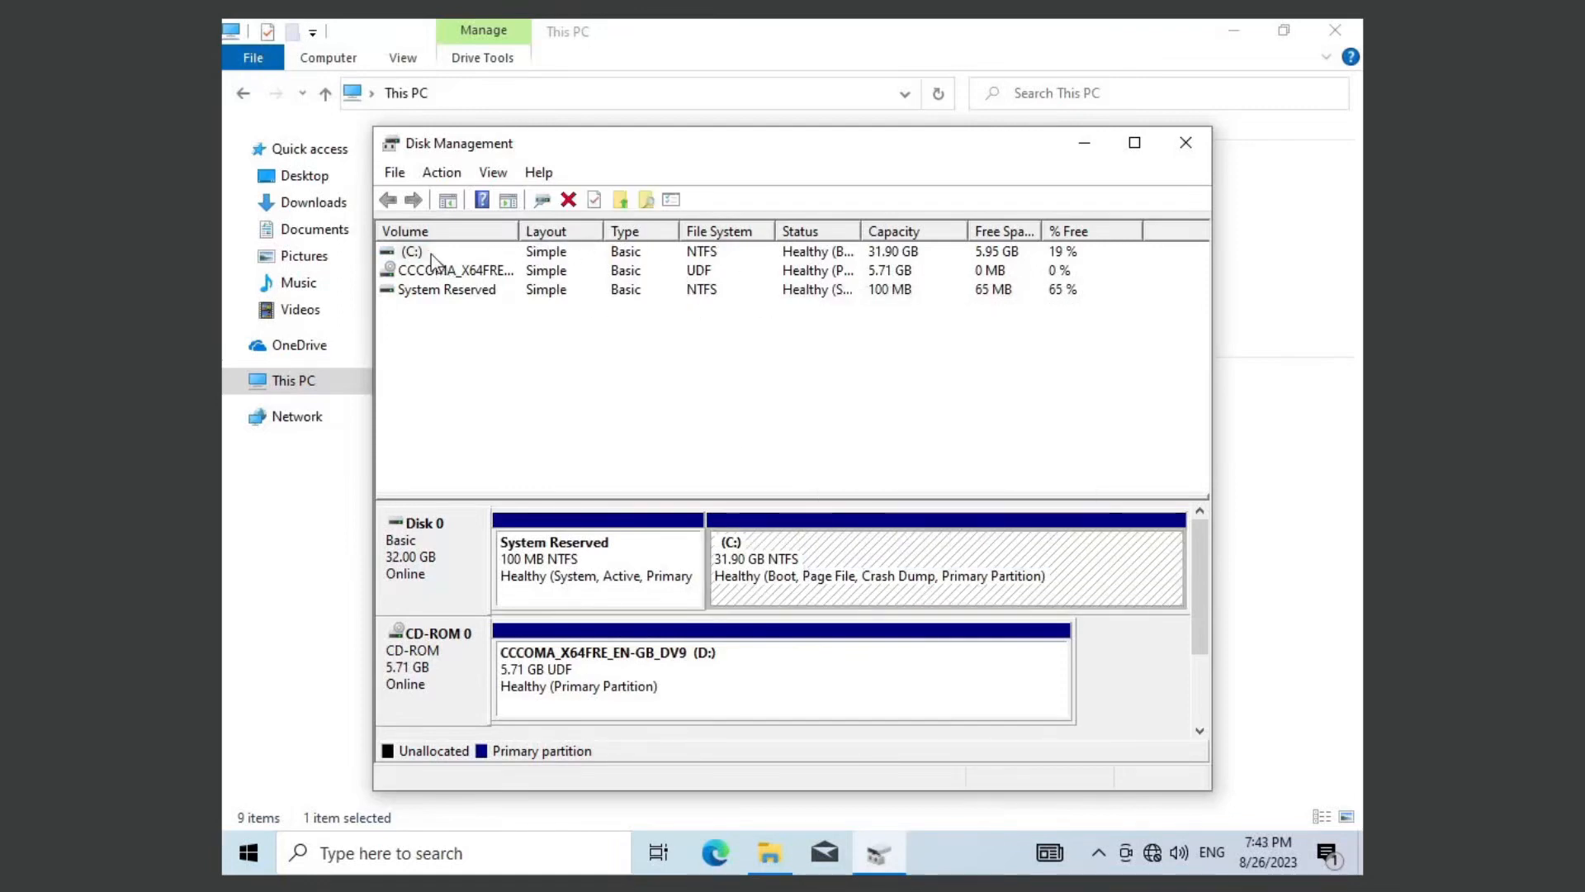
right_click(415, 253)
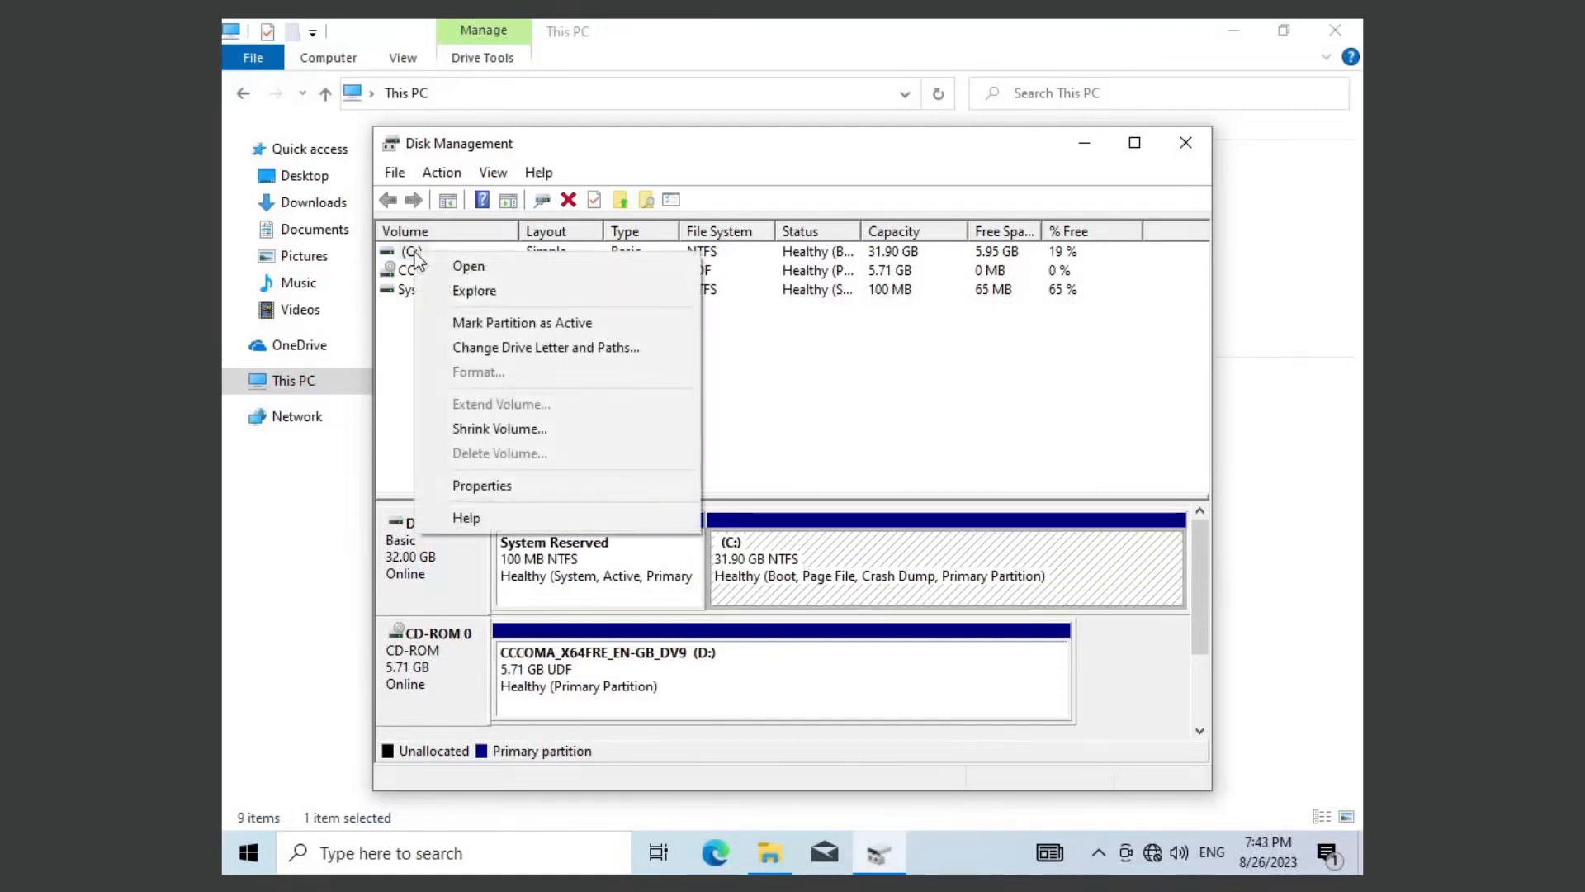
click(576, 437)
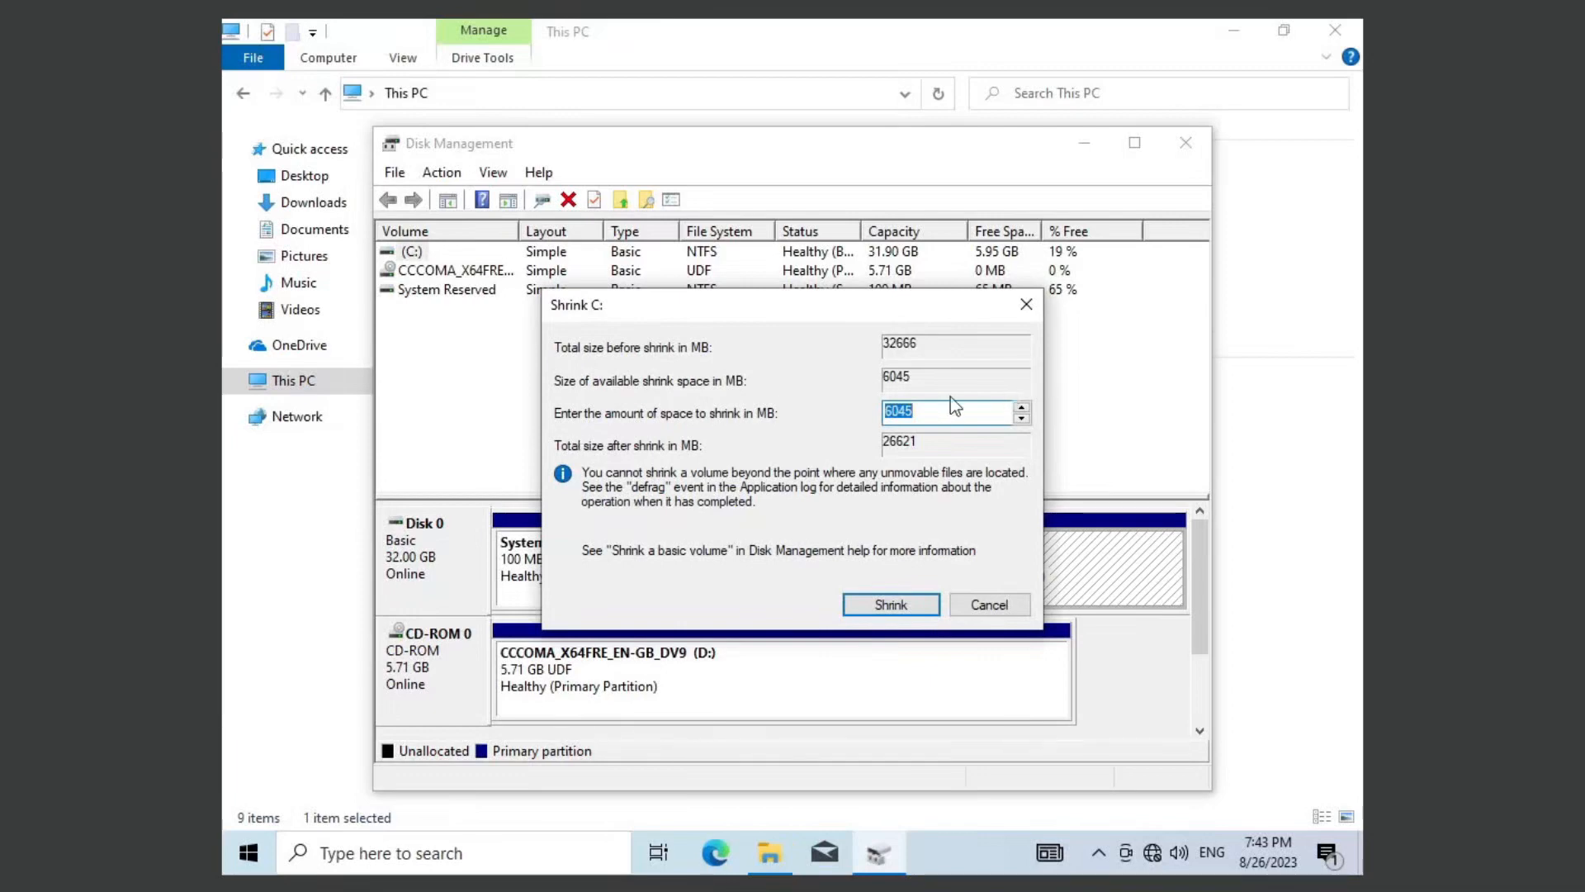
click(1033, 306)
click(1252, 269)
Step: Start Disk Clean-up from the C: drive's properties and extend it to system files
click(493, 415)
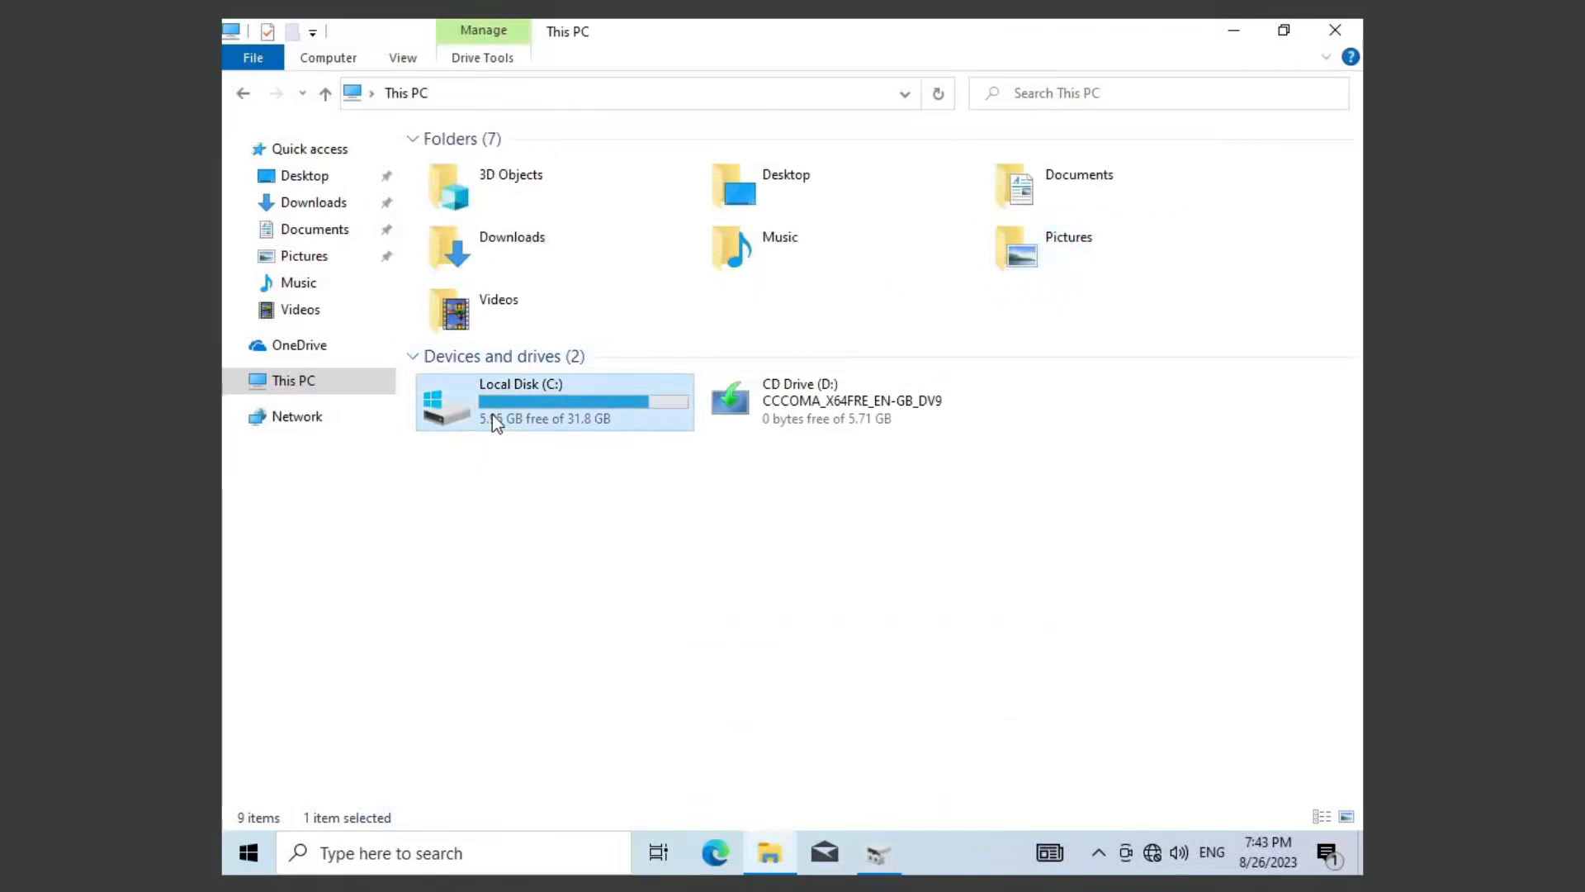
right_click(492, 413)
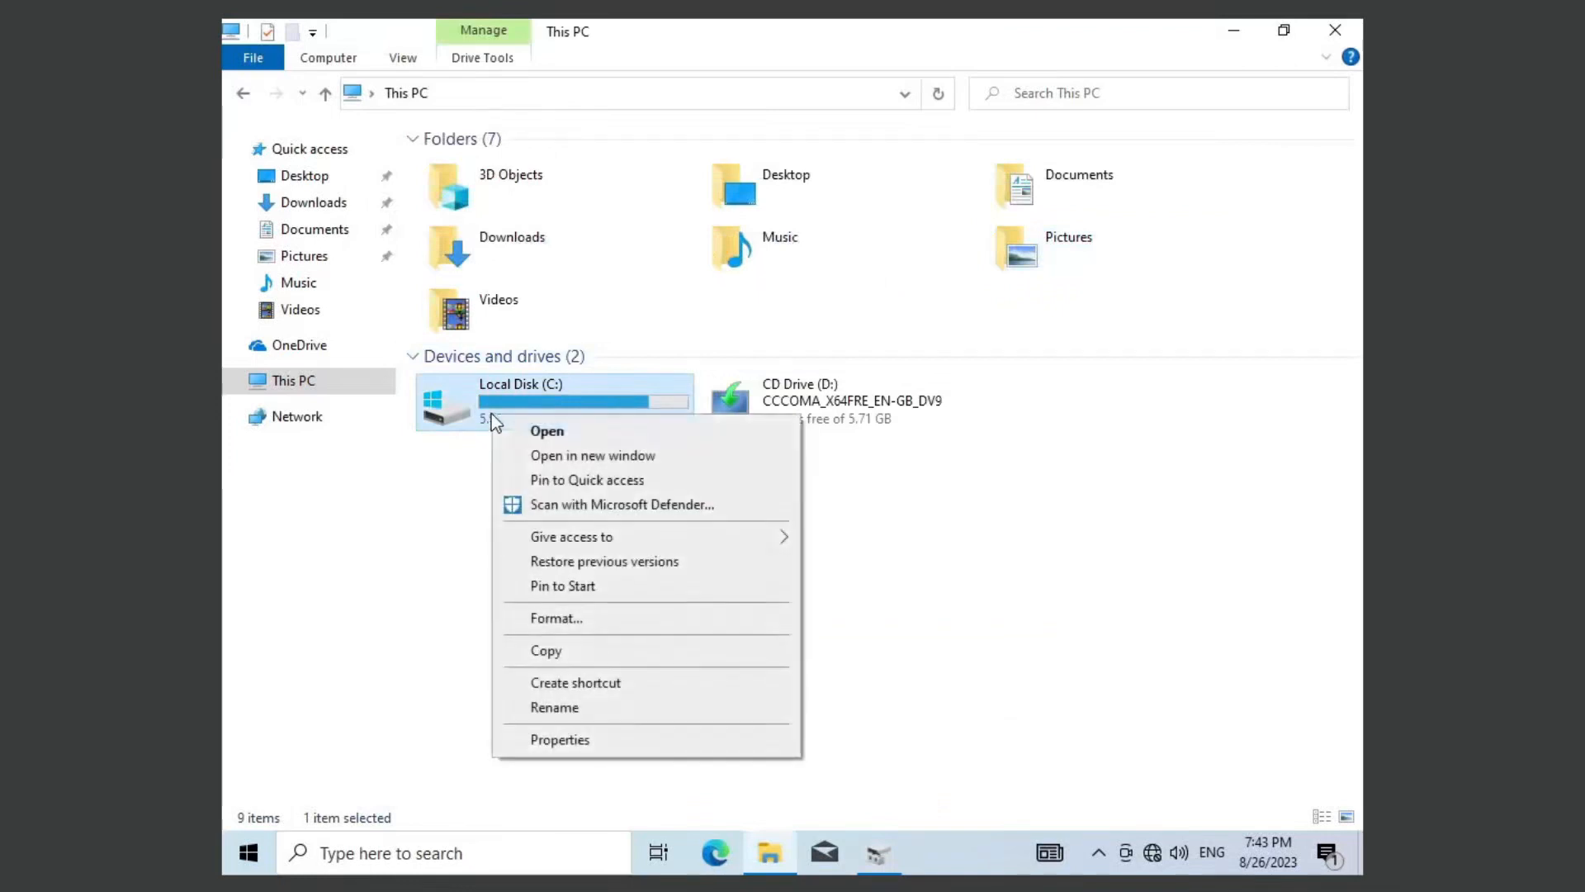
click(555, 736)
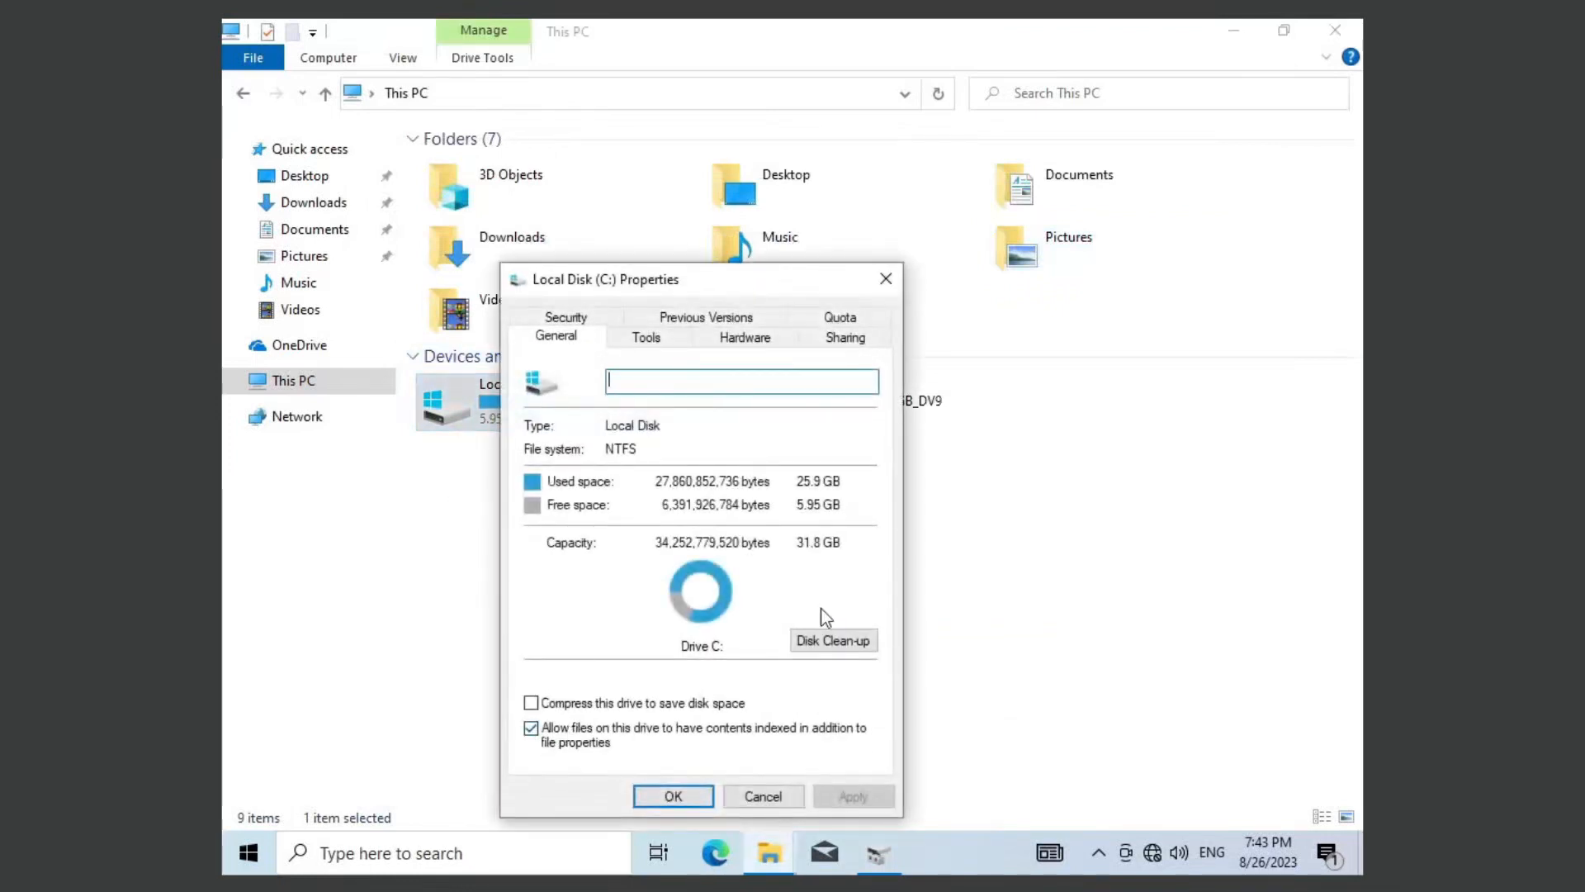
click(824, 641)
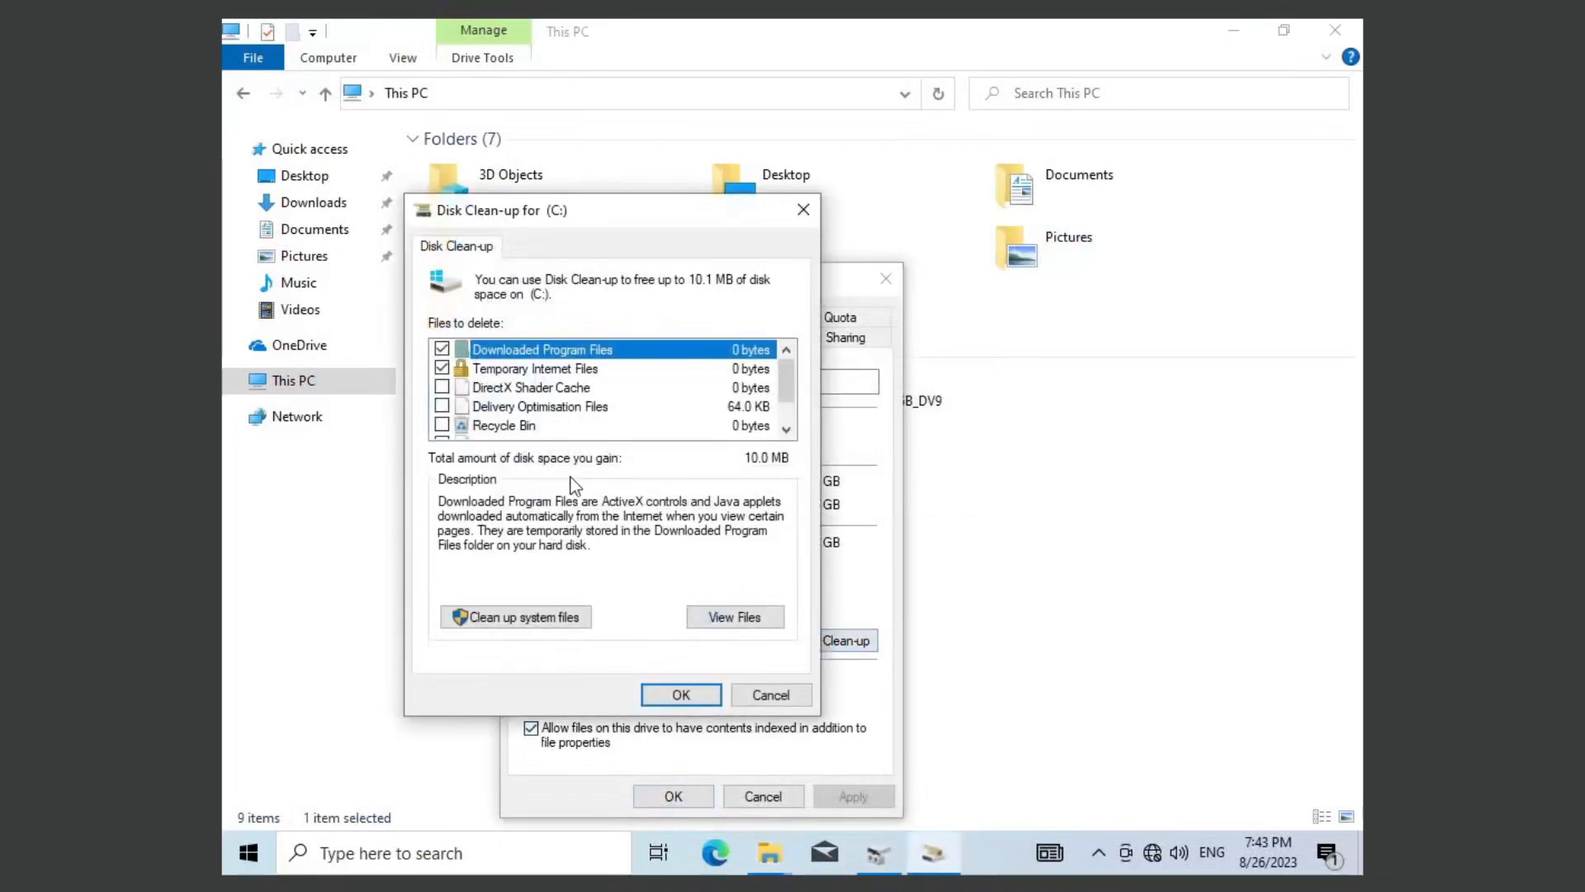
click(546, 617)
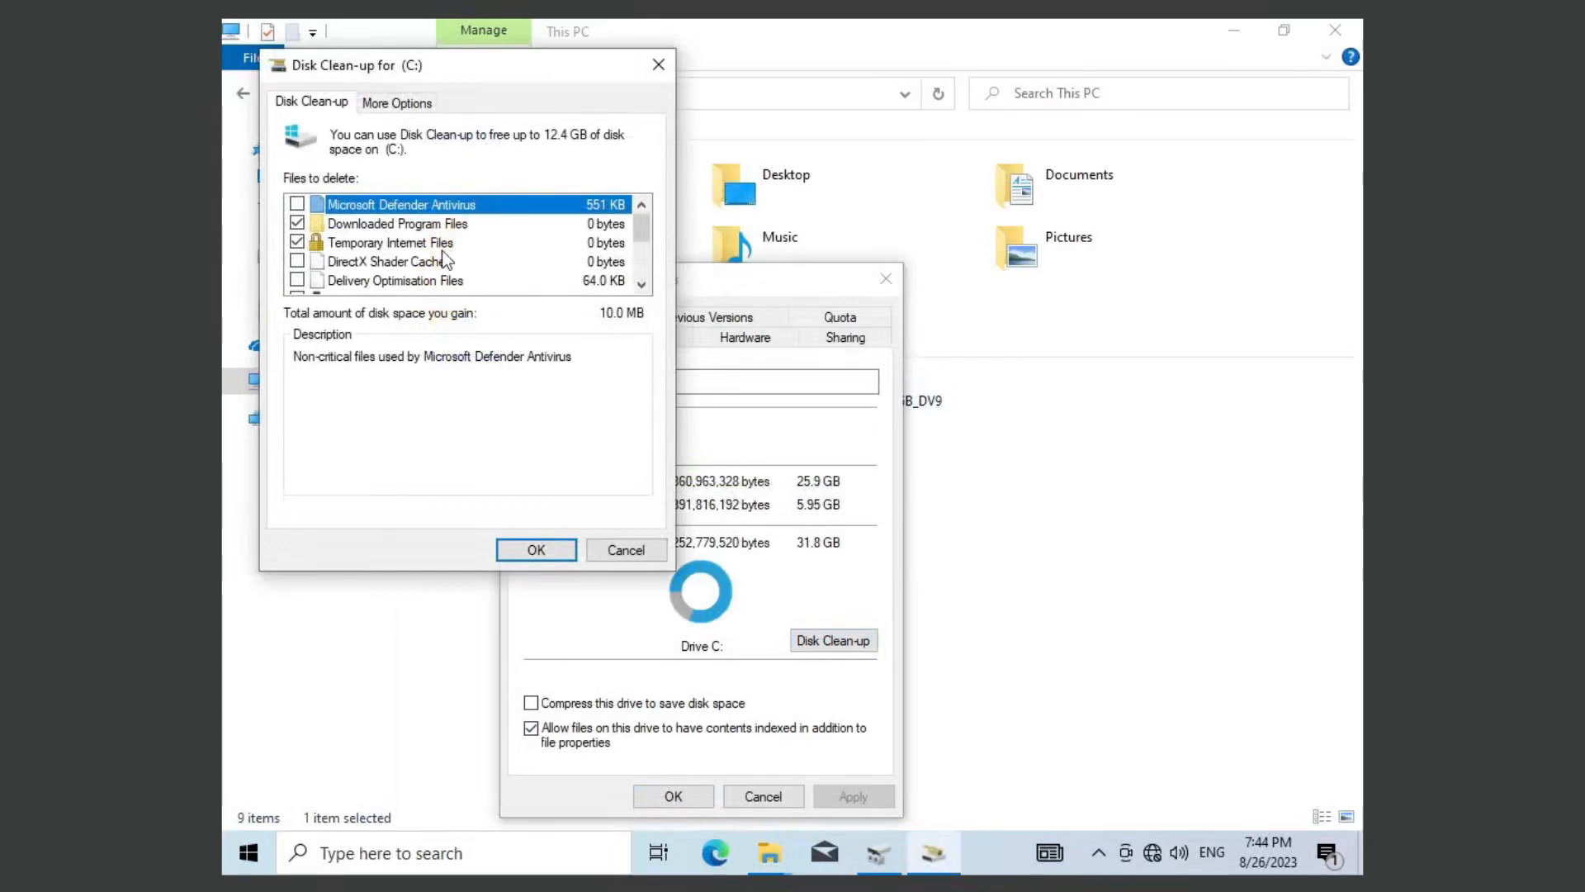
Step: Include Previous Windows installation(s) in the clean-up of C: and permanently delete the selected files
scroll(445, 260, down, 2)
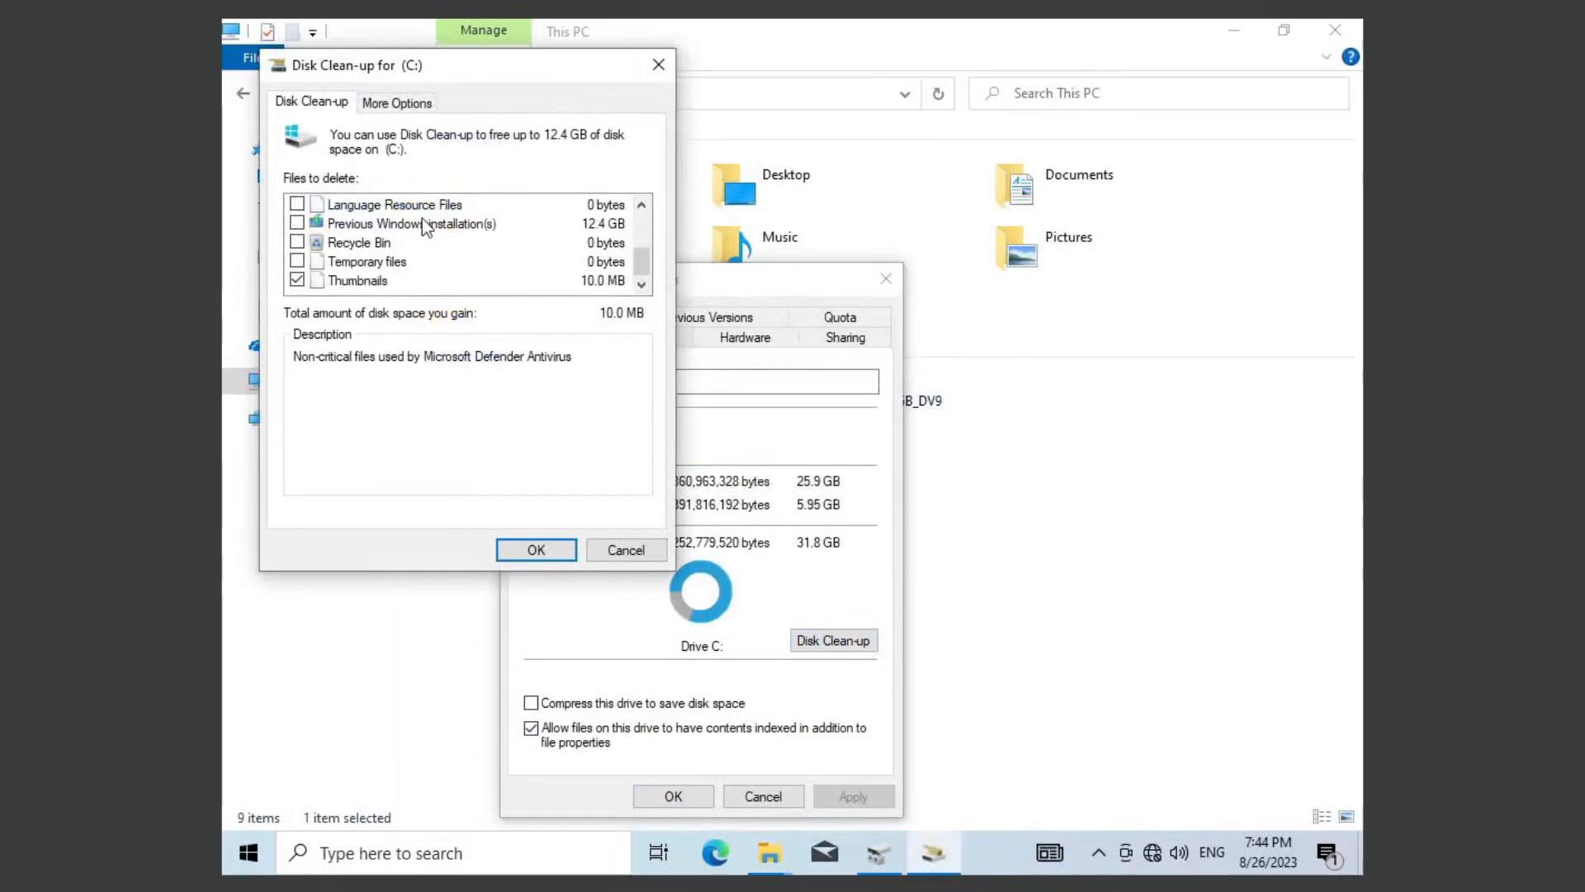
click(296, 224)
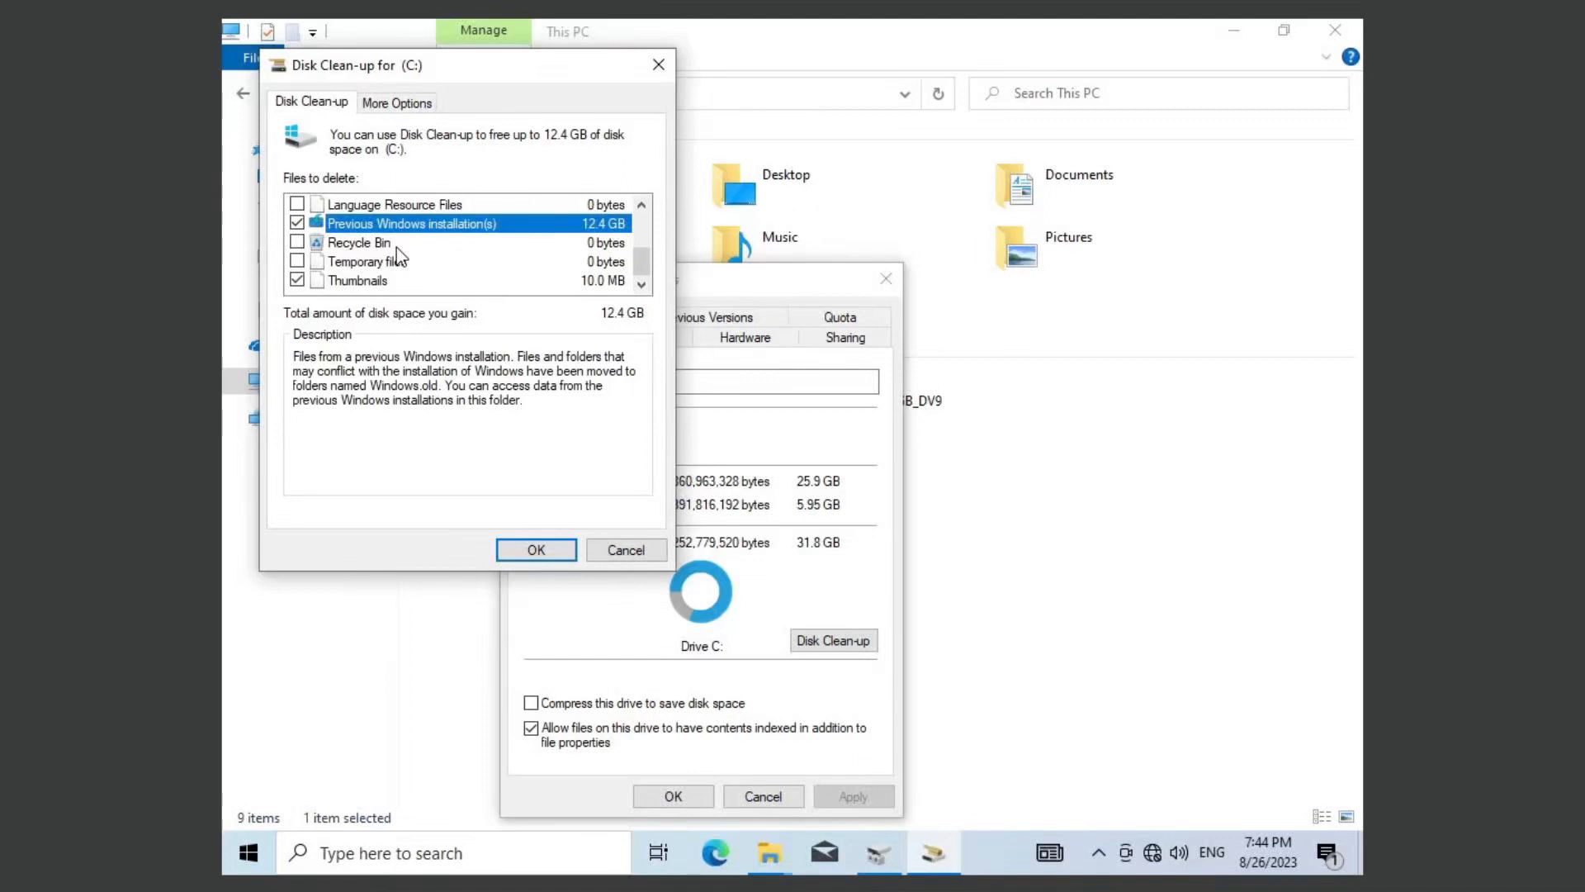
scroll(396, 246, up, 2)
scroll(396, 246, down, 1)
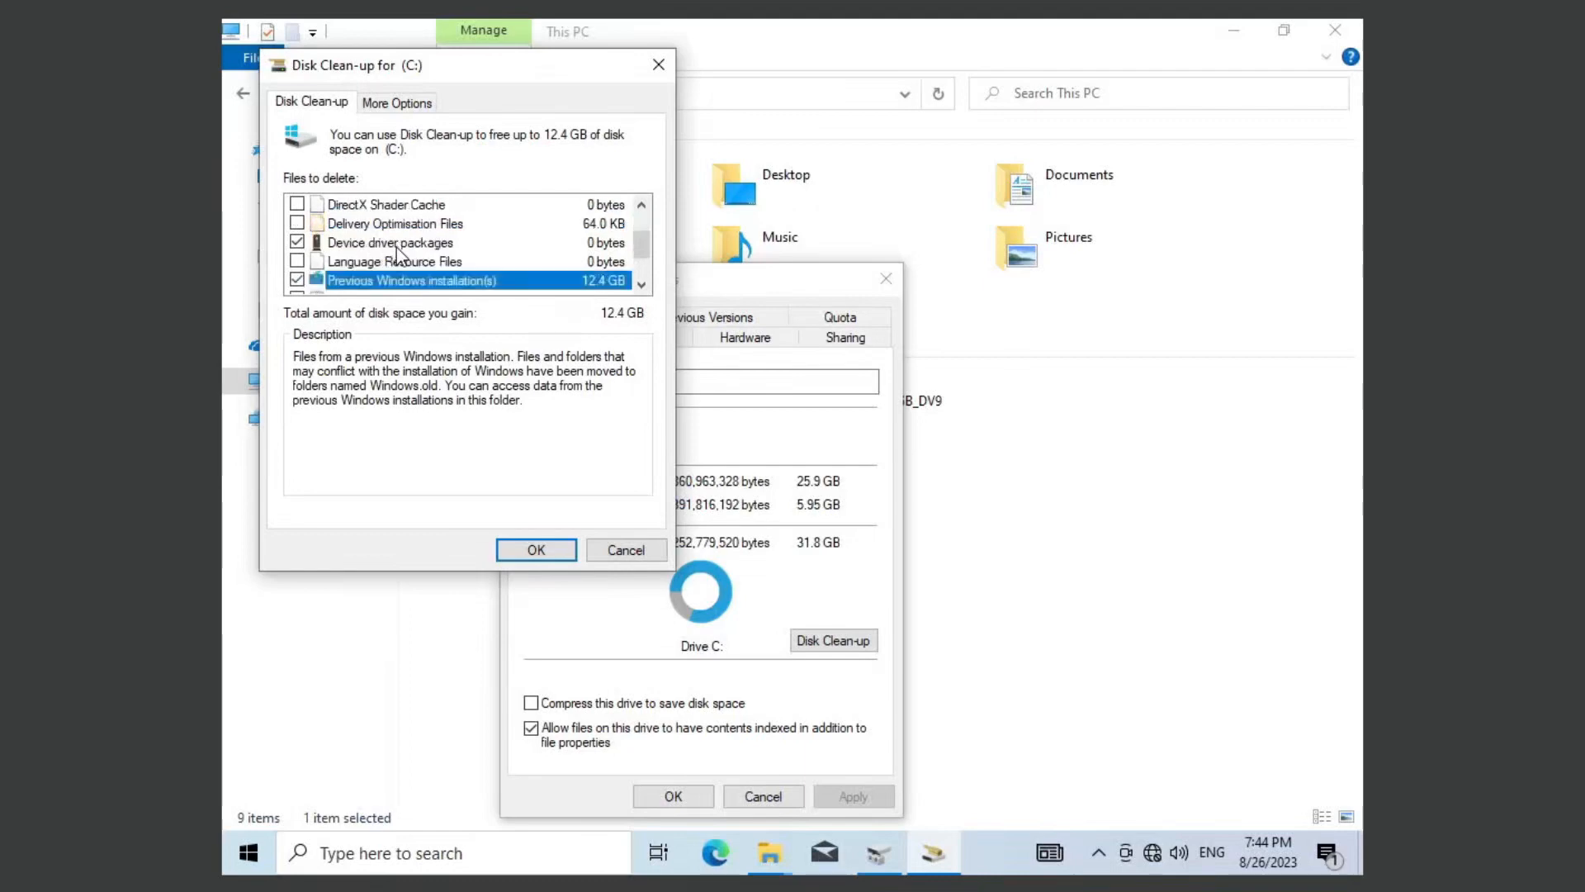
scroll(397, 246, down, 1)
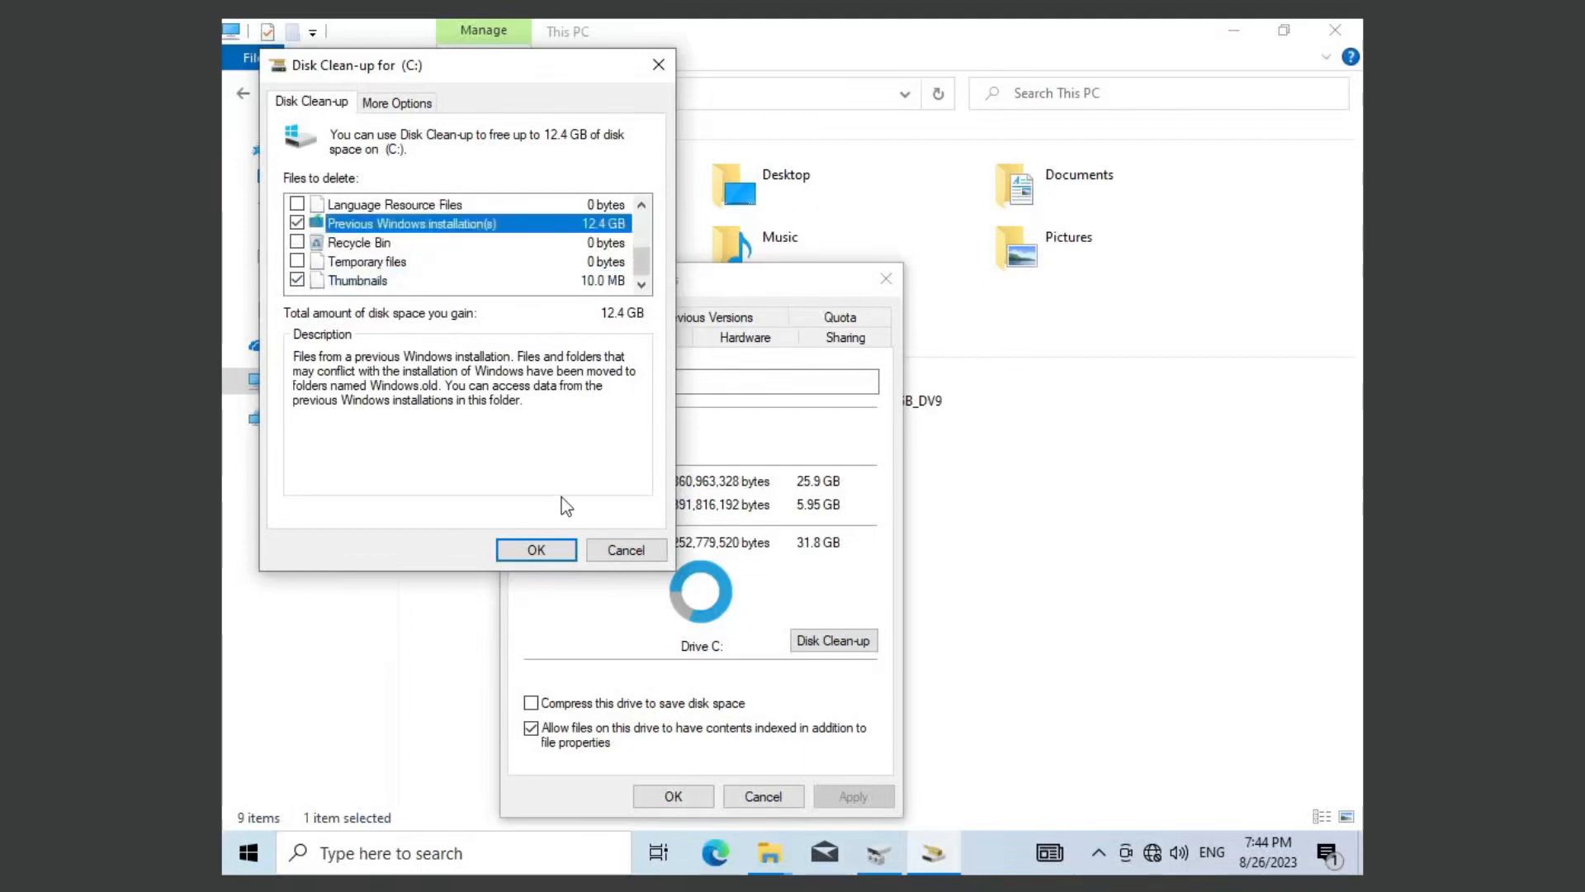
click(554, 545)
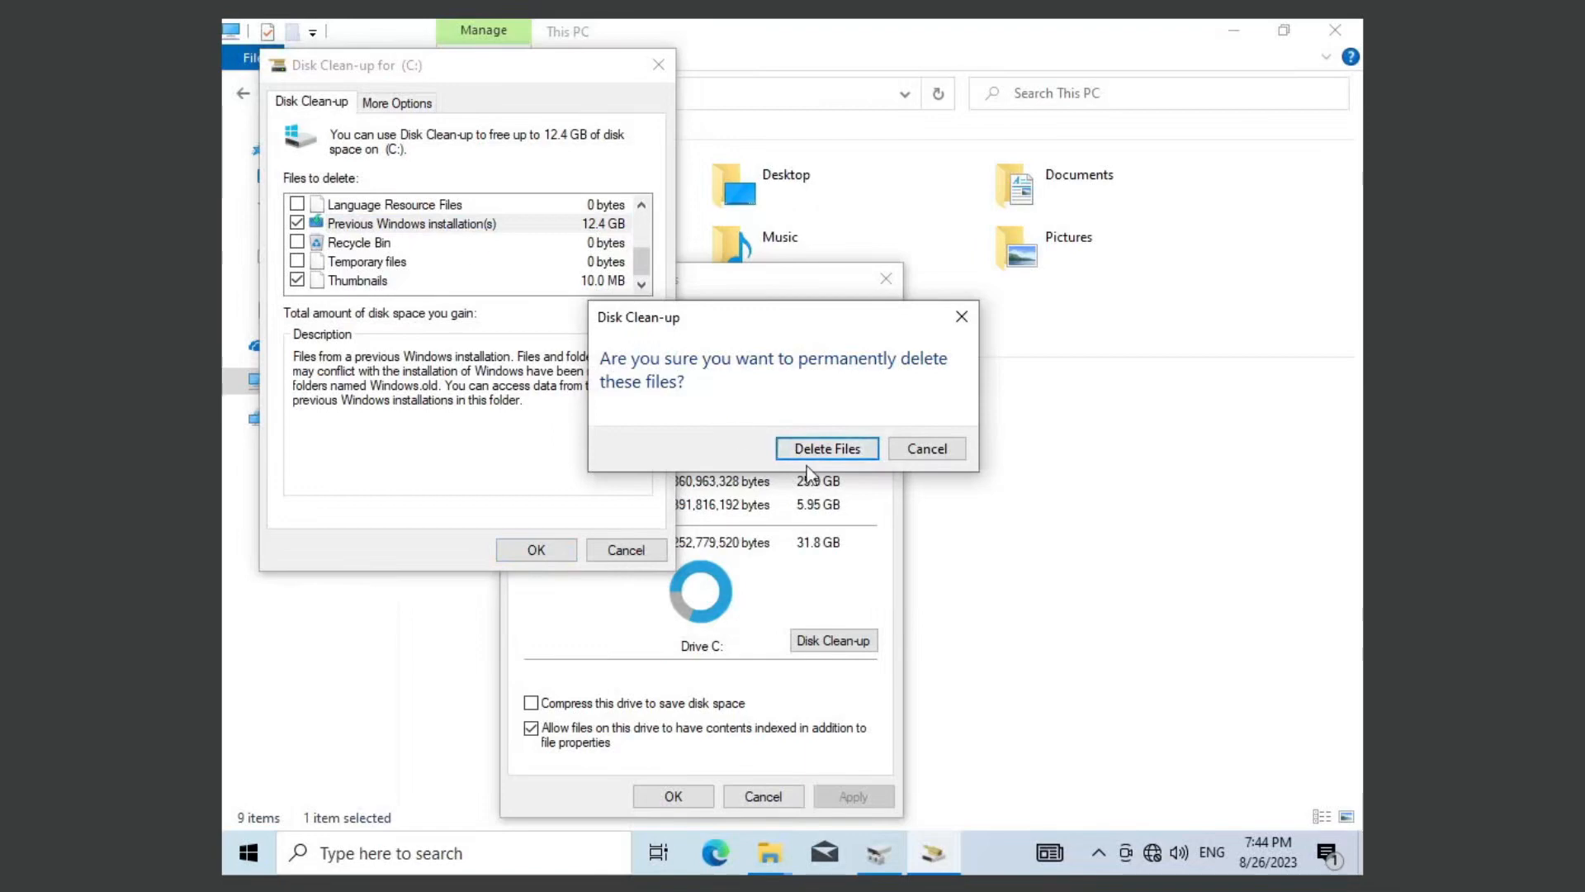
click(821, 449)
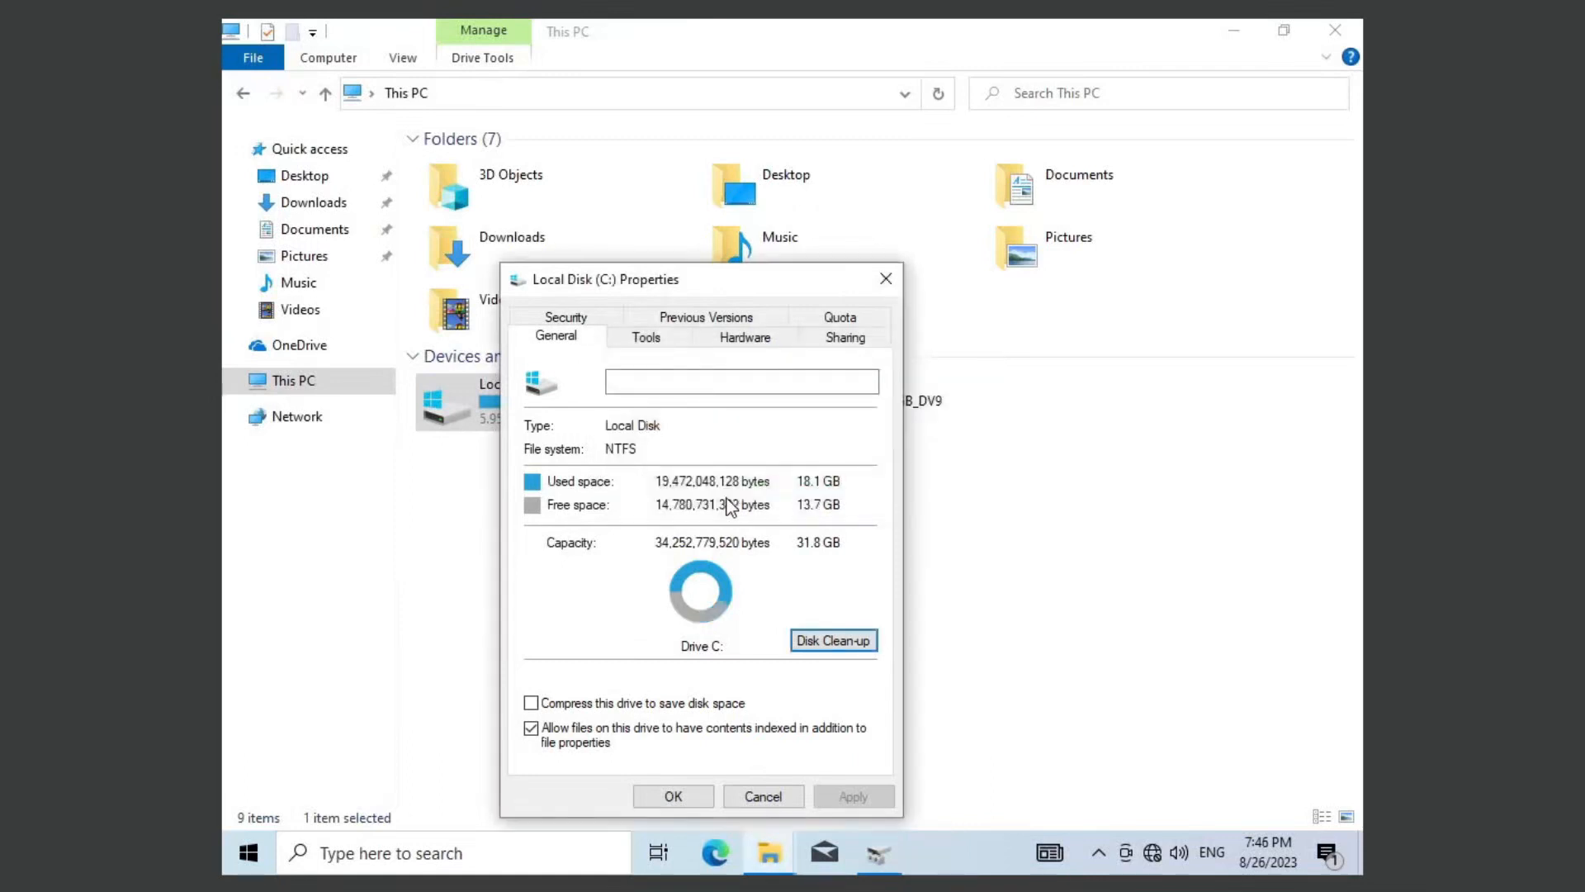
Step: Close the C: drive's properties and refresh This PC to update the drive's free space
click(693, 791)
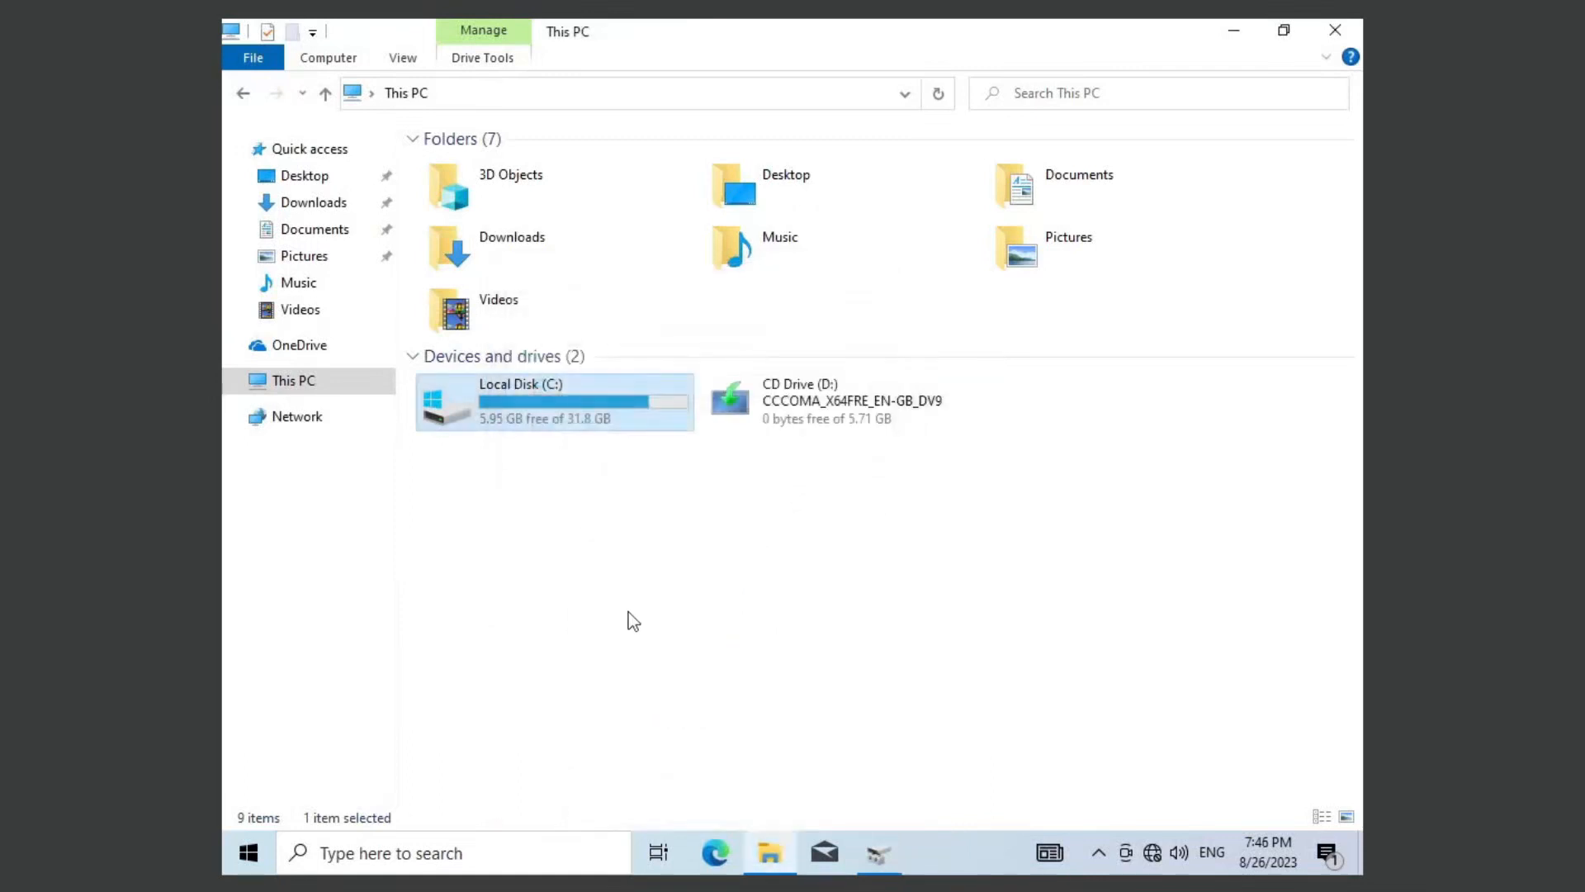
right_click(628, 343)
click(718, 430)
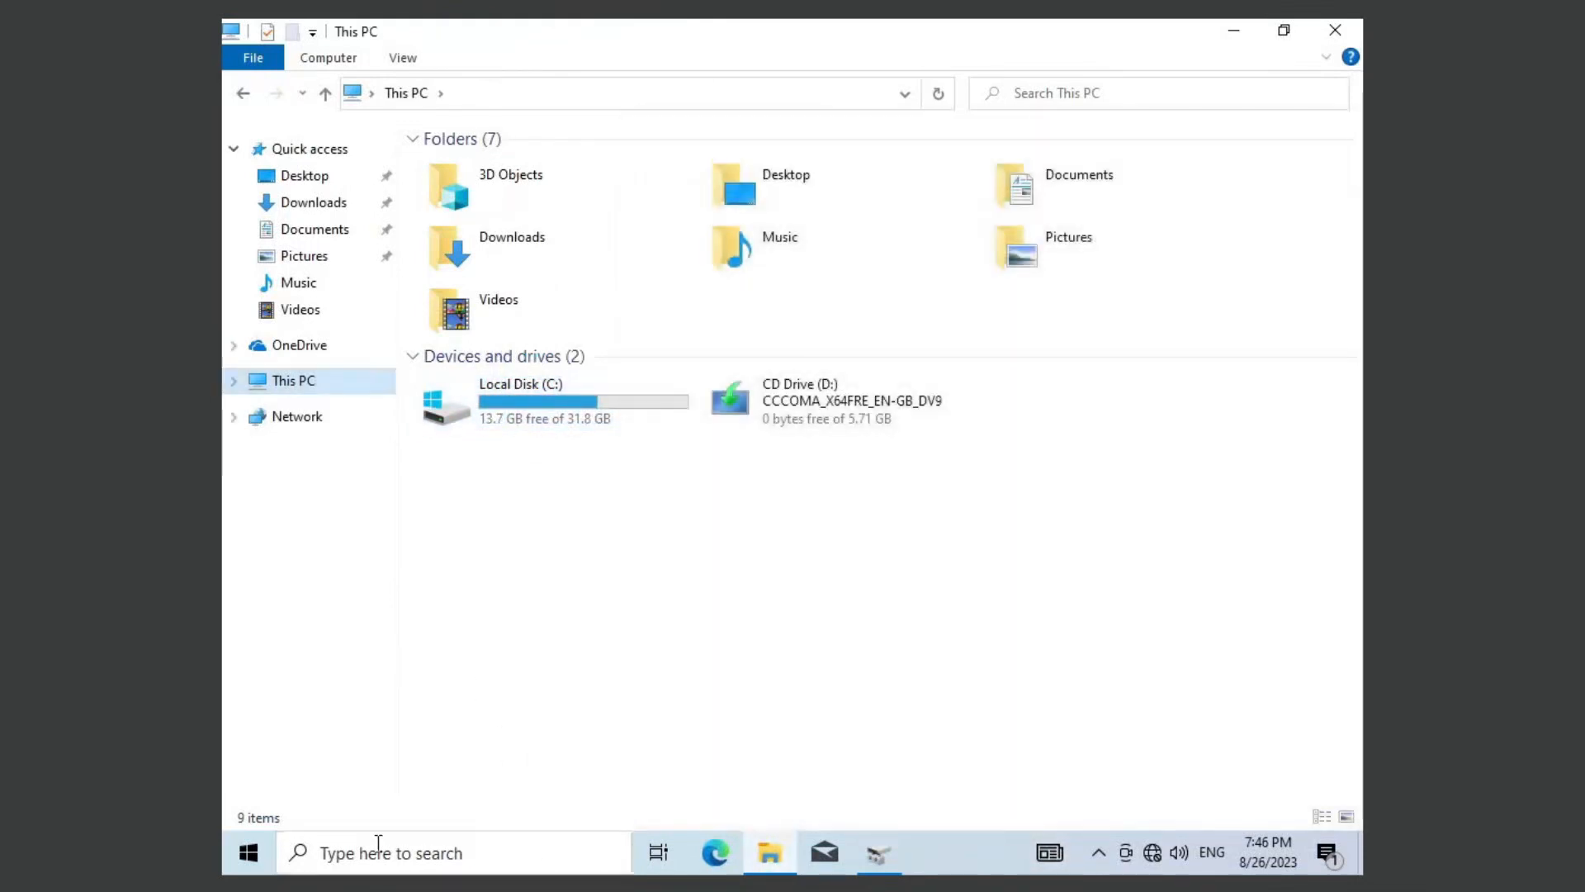
Step: Return to Disk Management and refresh the disk information to update the C: volume's free space
right_click(263, 855)
click(347, 451)
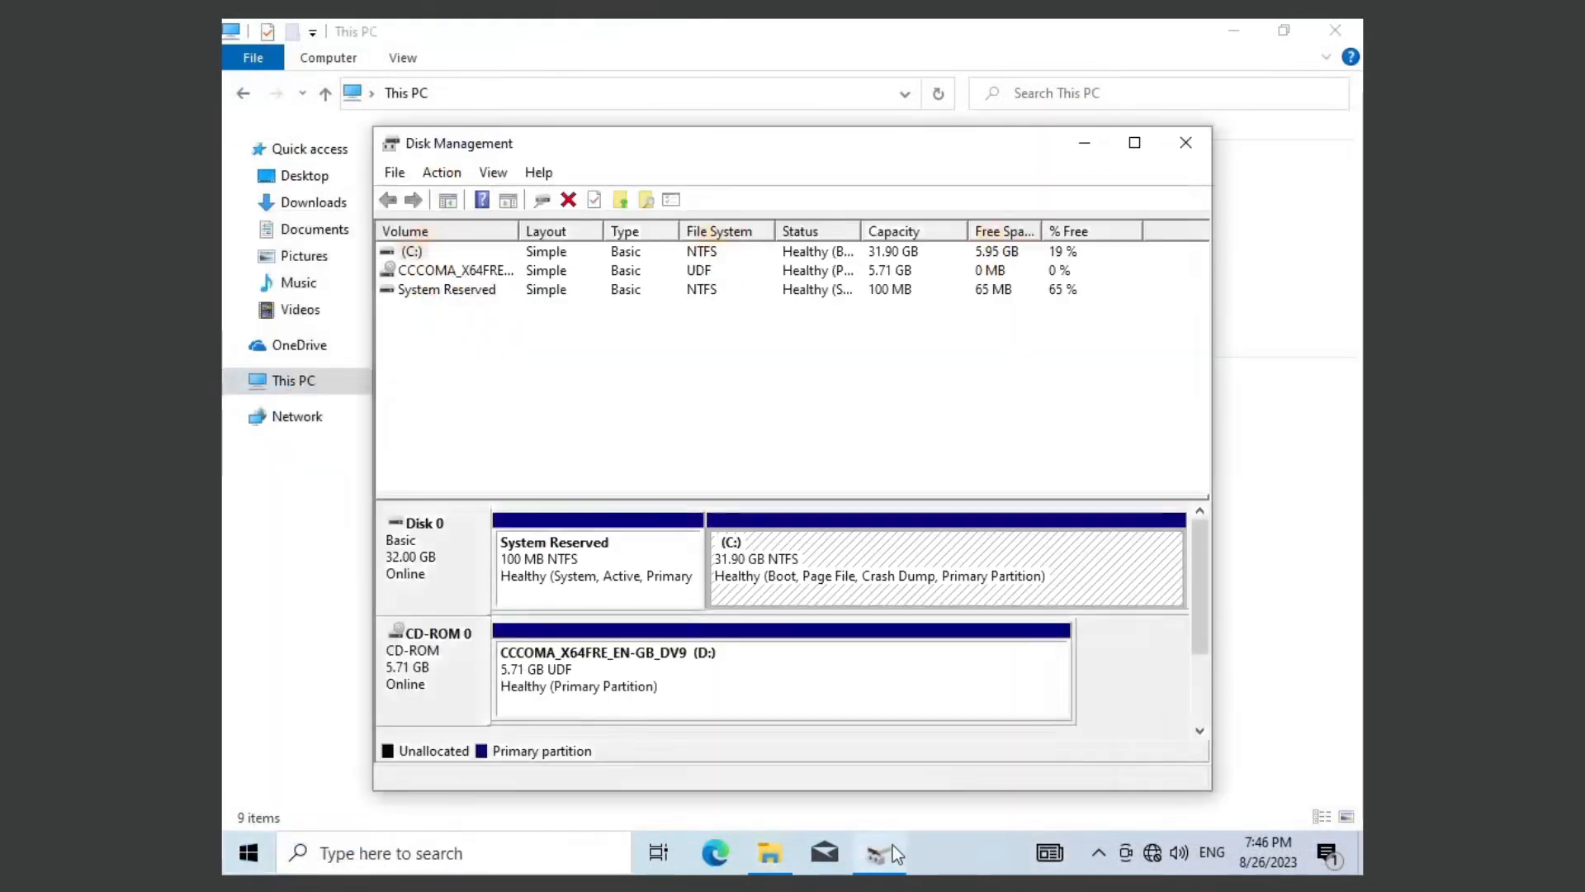
right_click(450, 287)
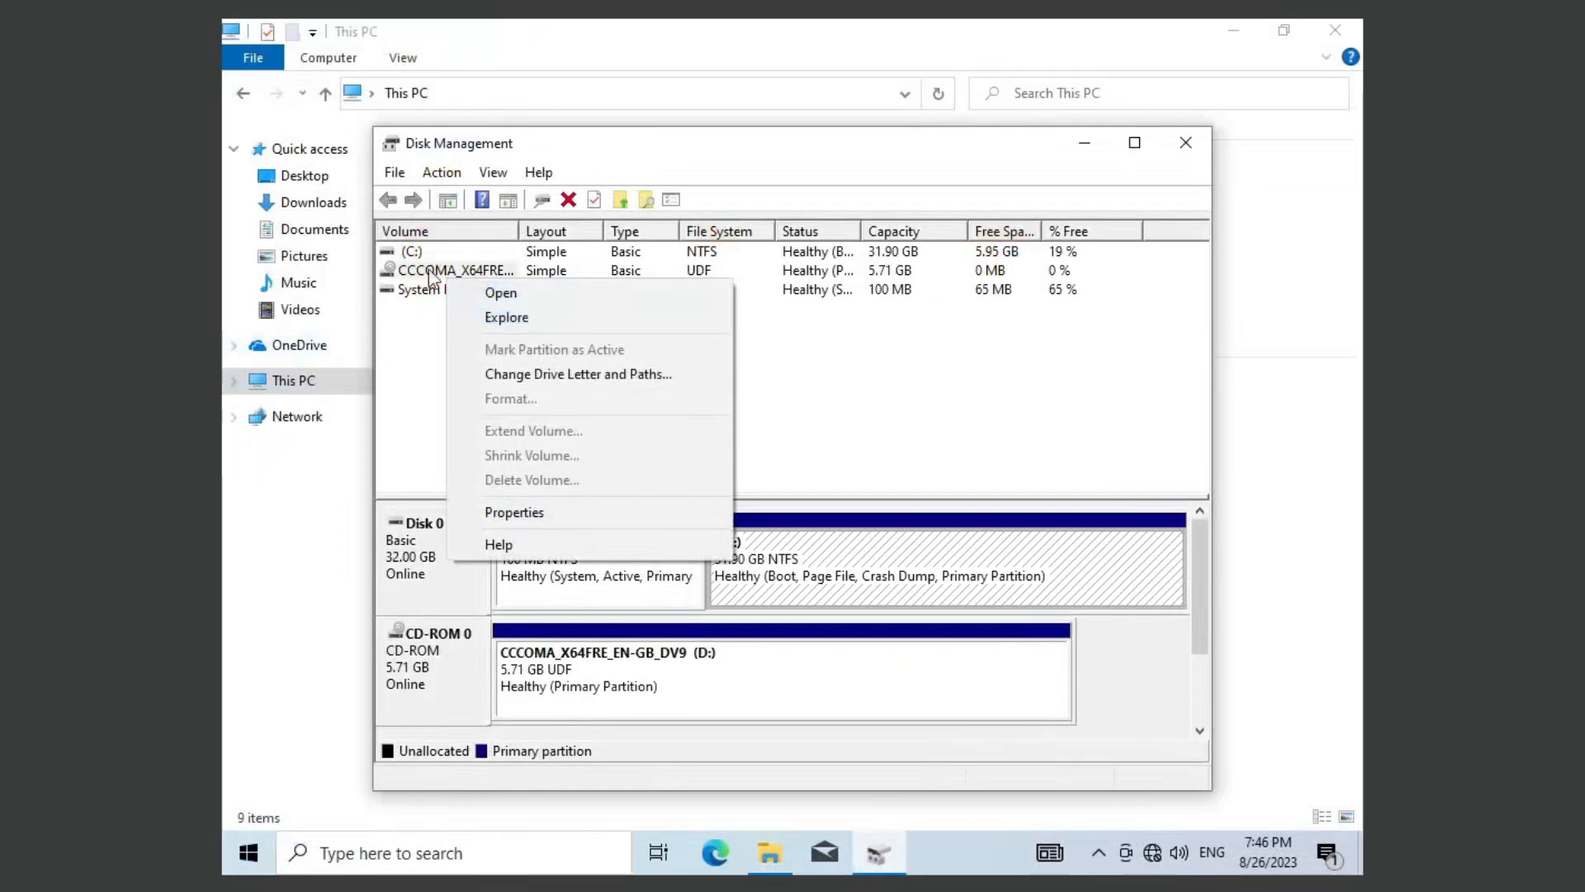
click(548, 213)
click(411, 252)
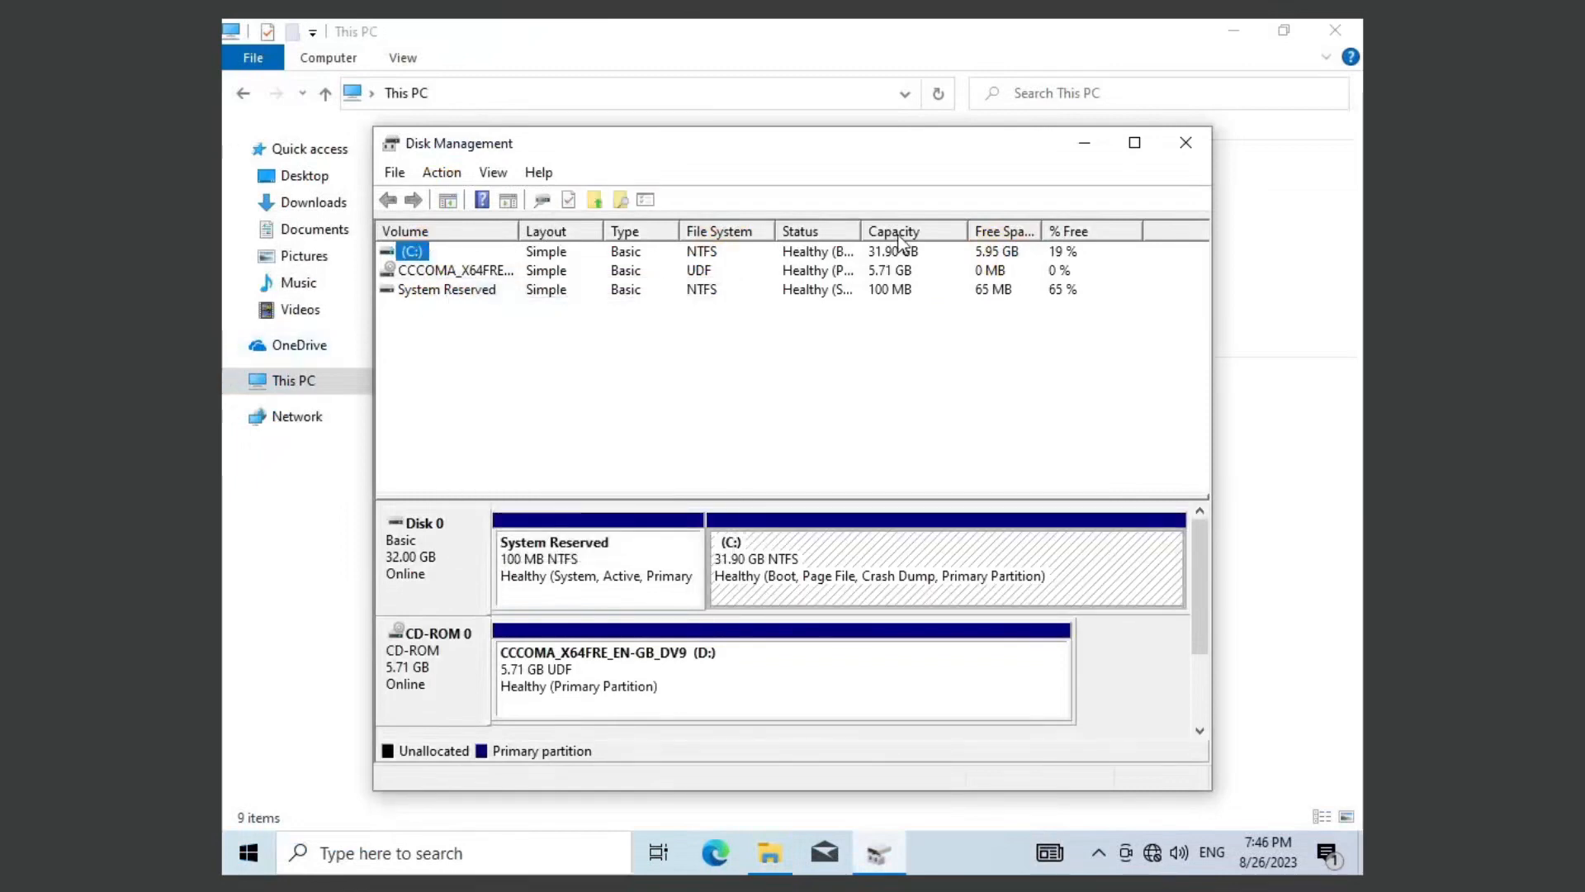
click(545, 201)
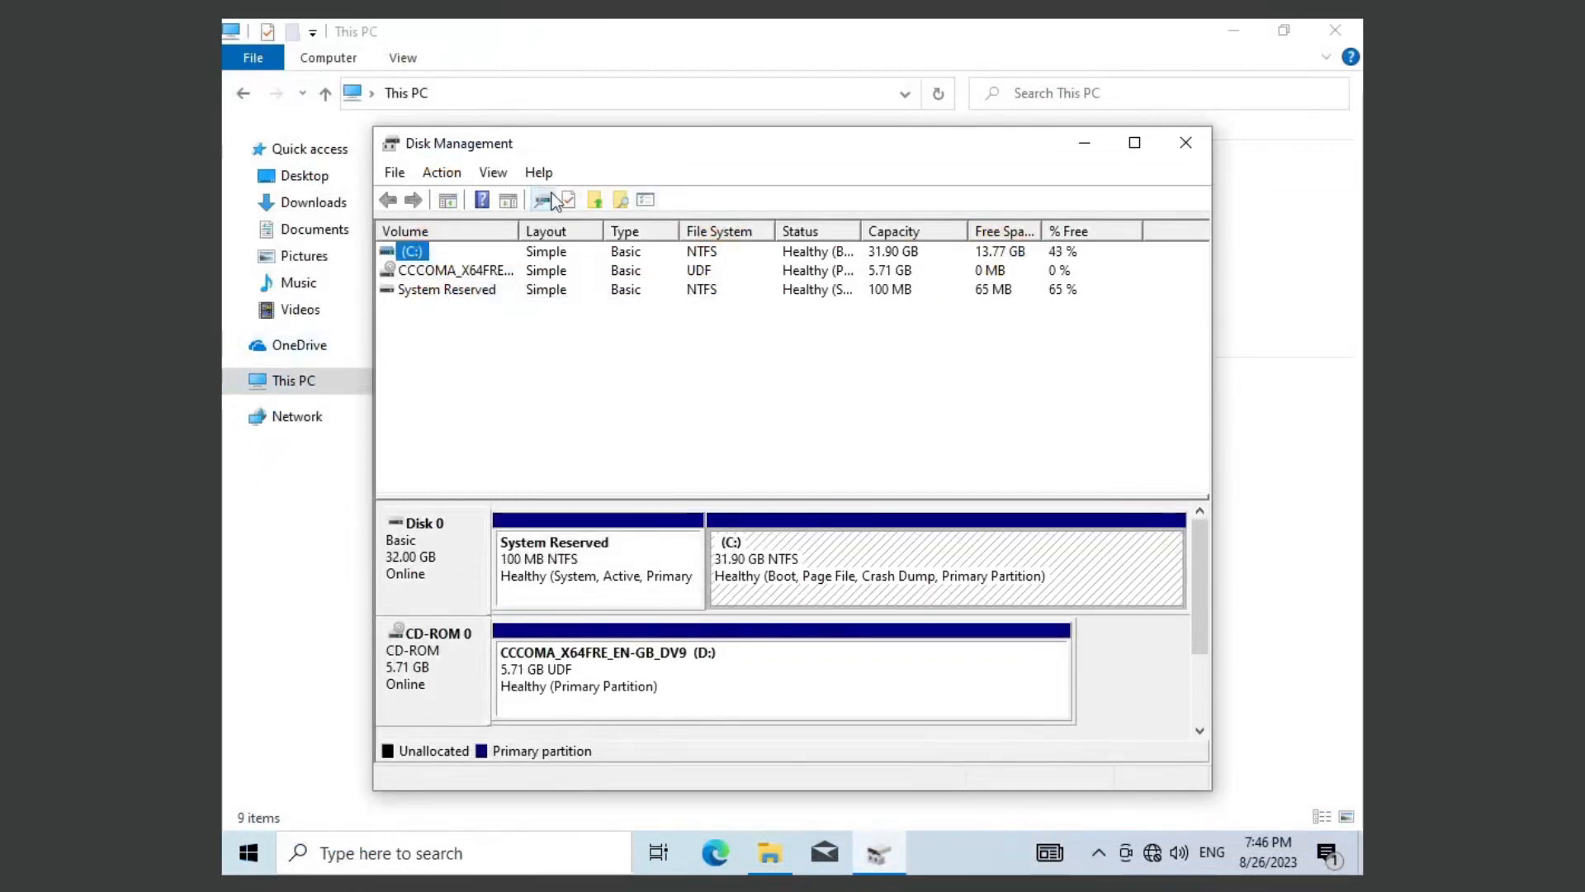
Step: Shrink the C: volume on Disk 0 by about 11.72 GB, leaving that space unallocated
right_click(859, 575)
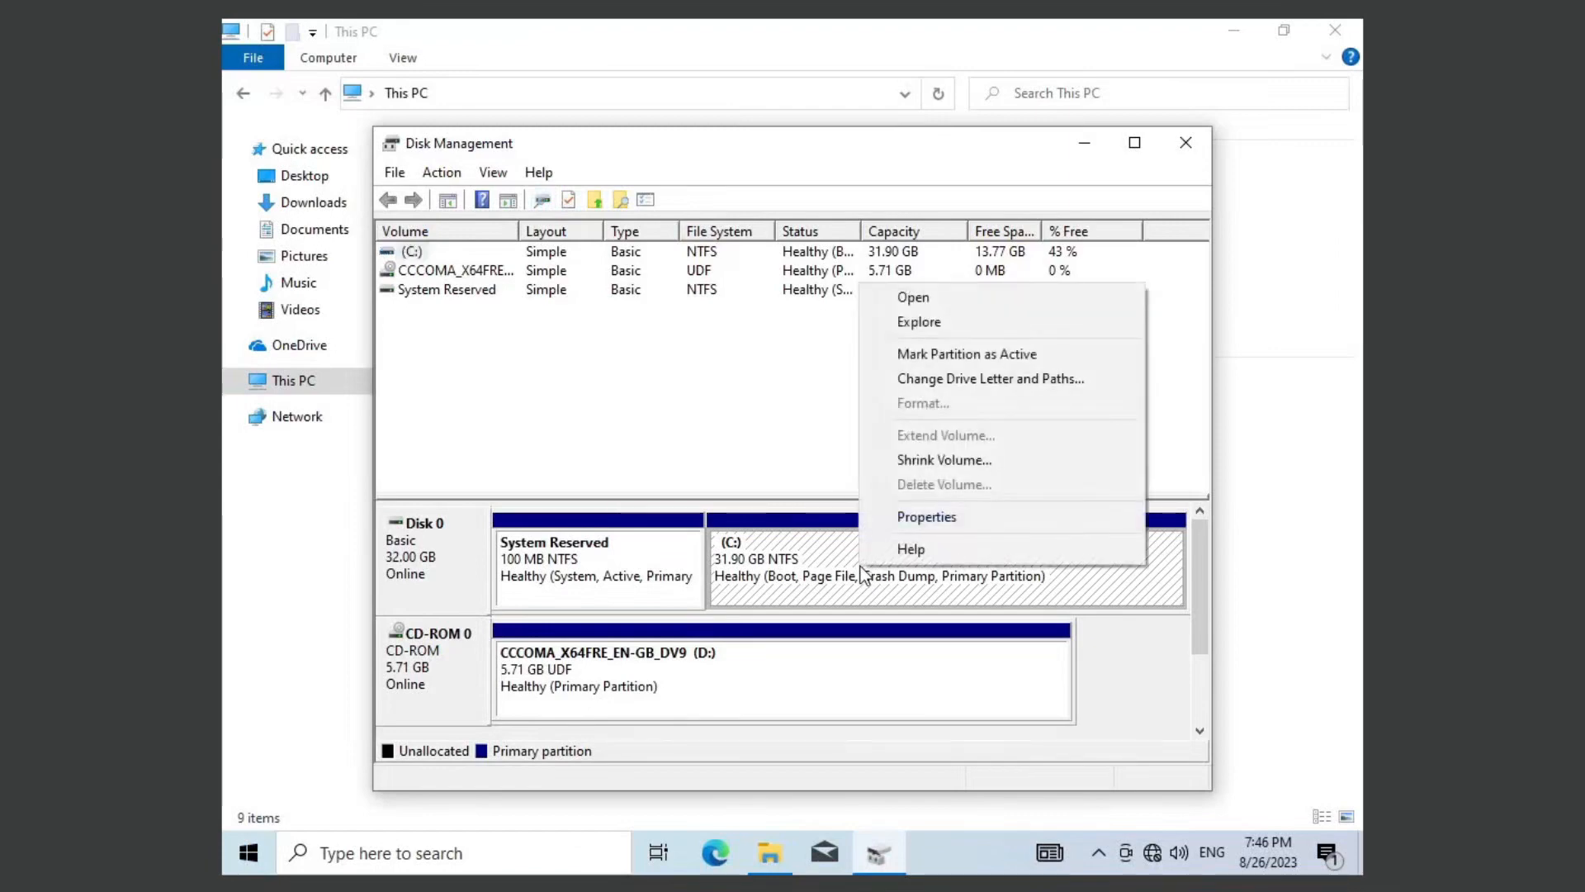
click(902, 462)
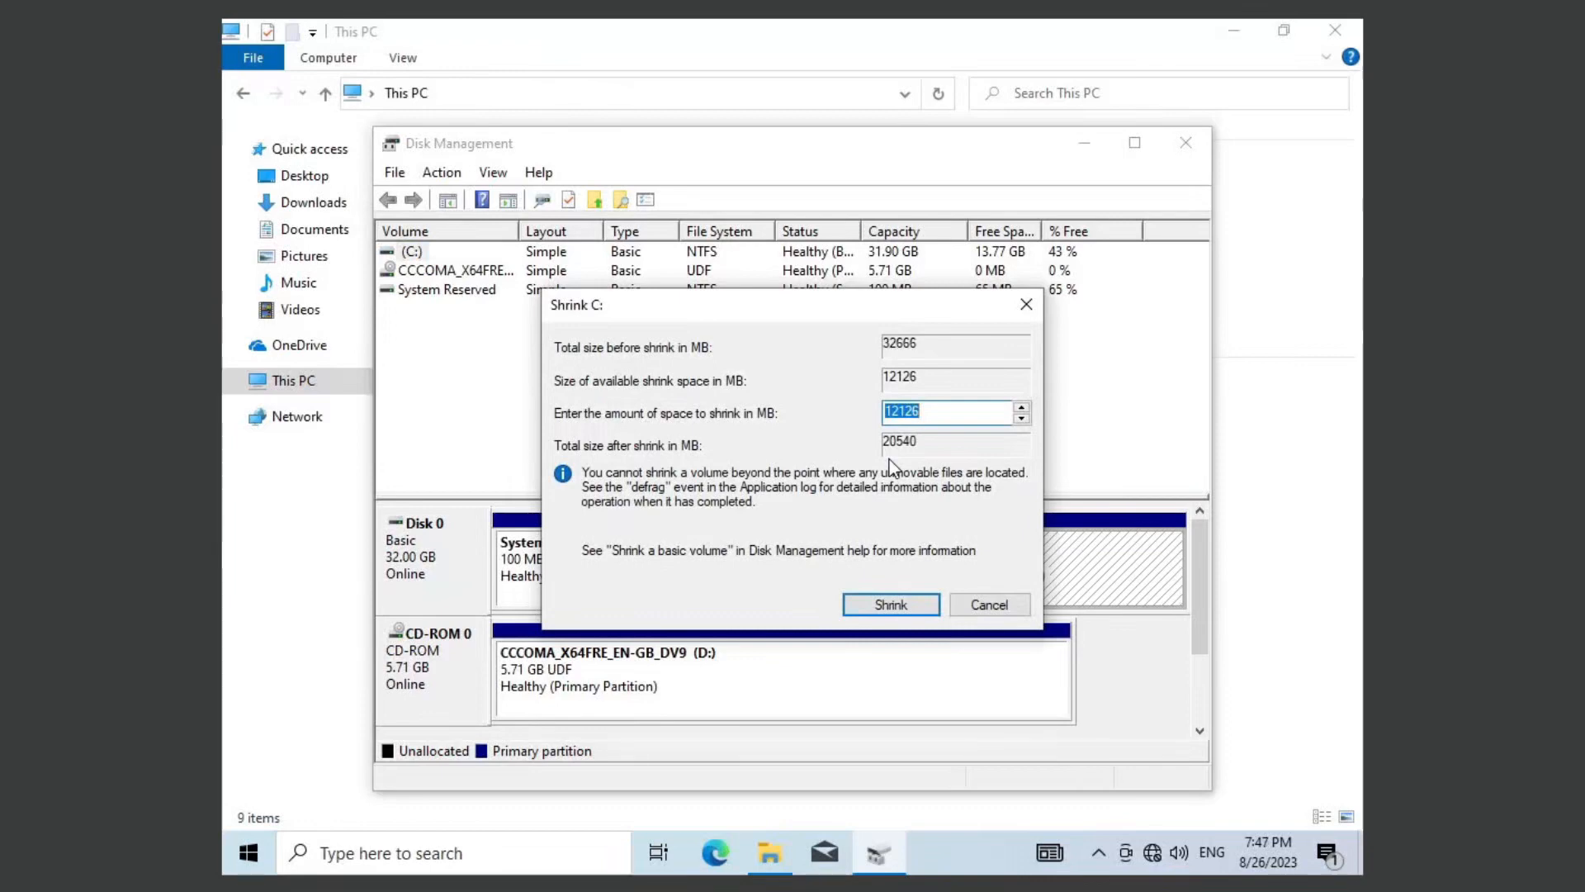
text(10000)
key(BackSpace)
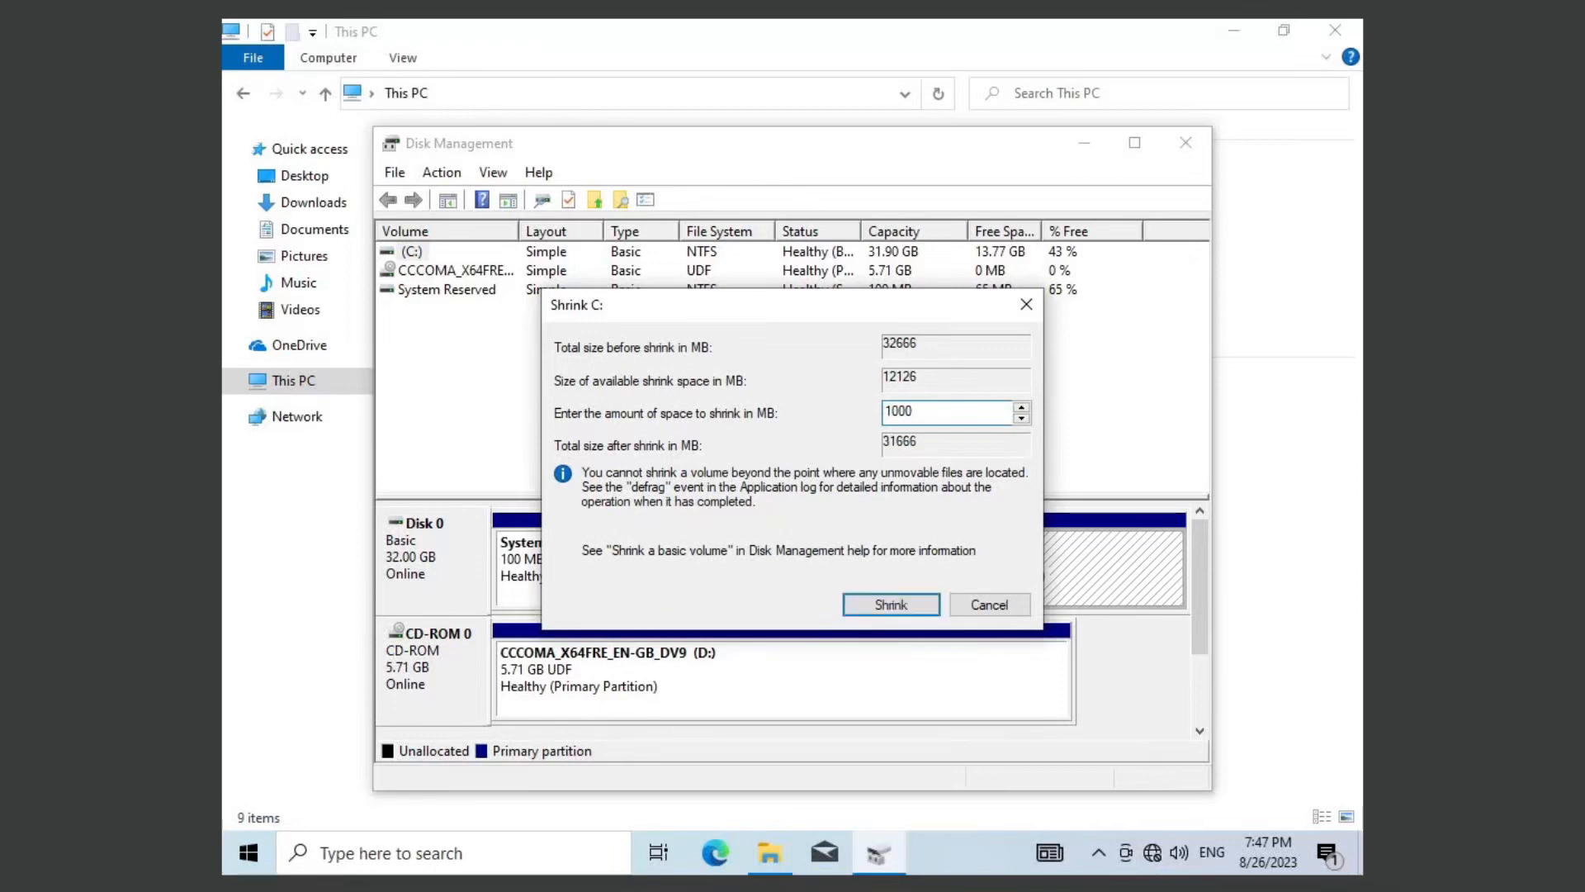
text(0)
key(BackSpace)
text(2)
click(899, 598)
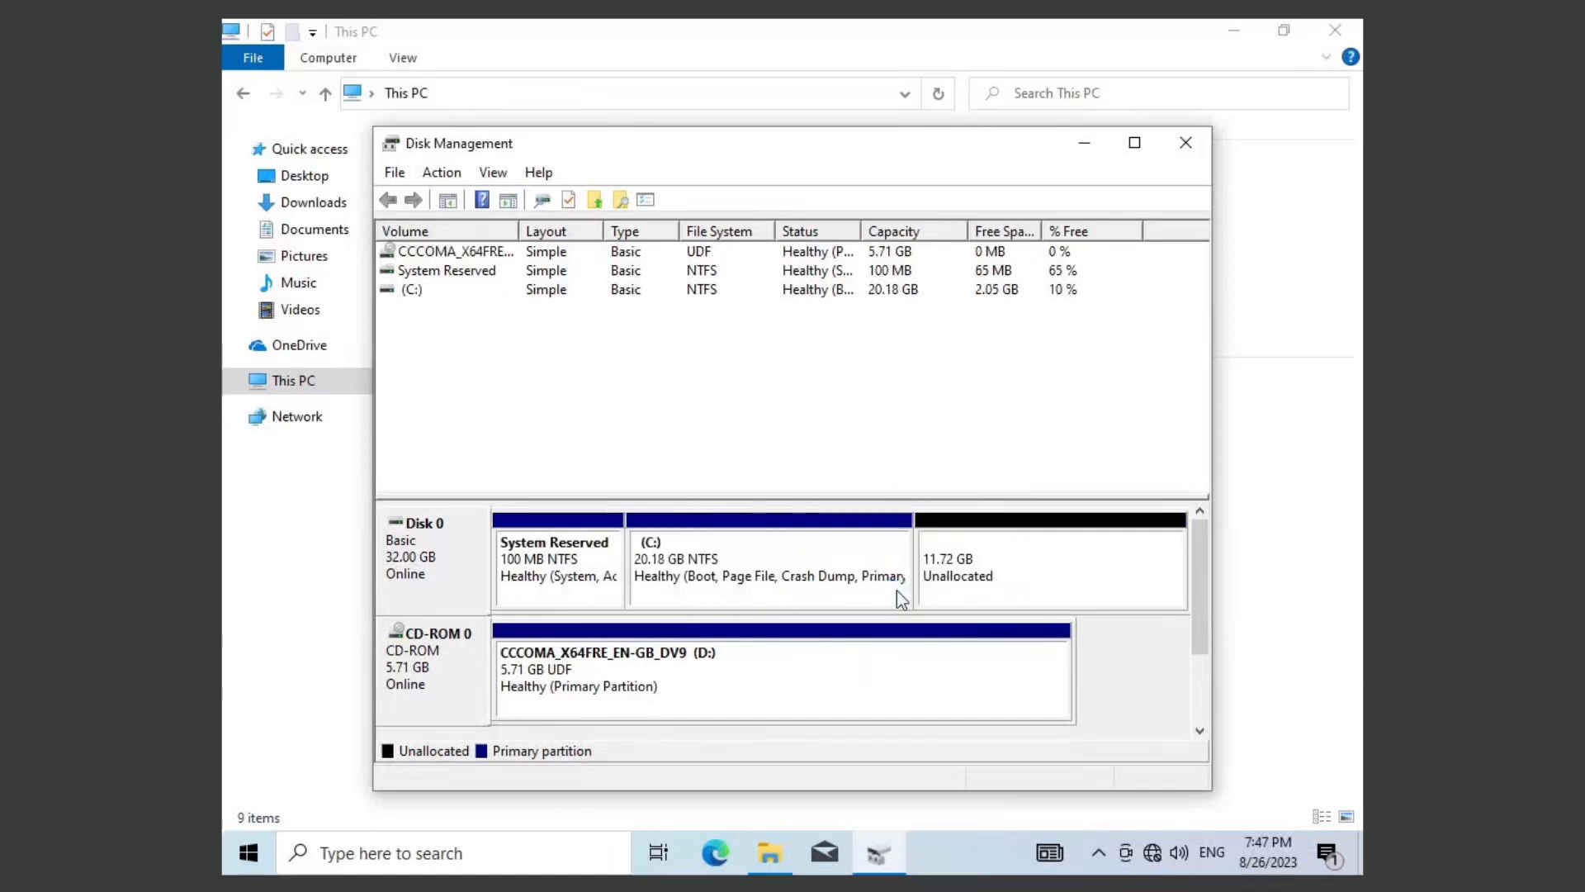
Step: Check the C: drive's size in This PC, and close both Disk Management and File Explorer
click(287, 570)
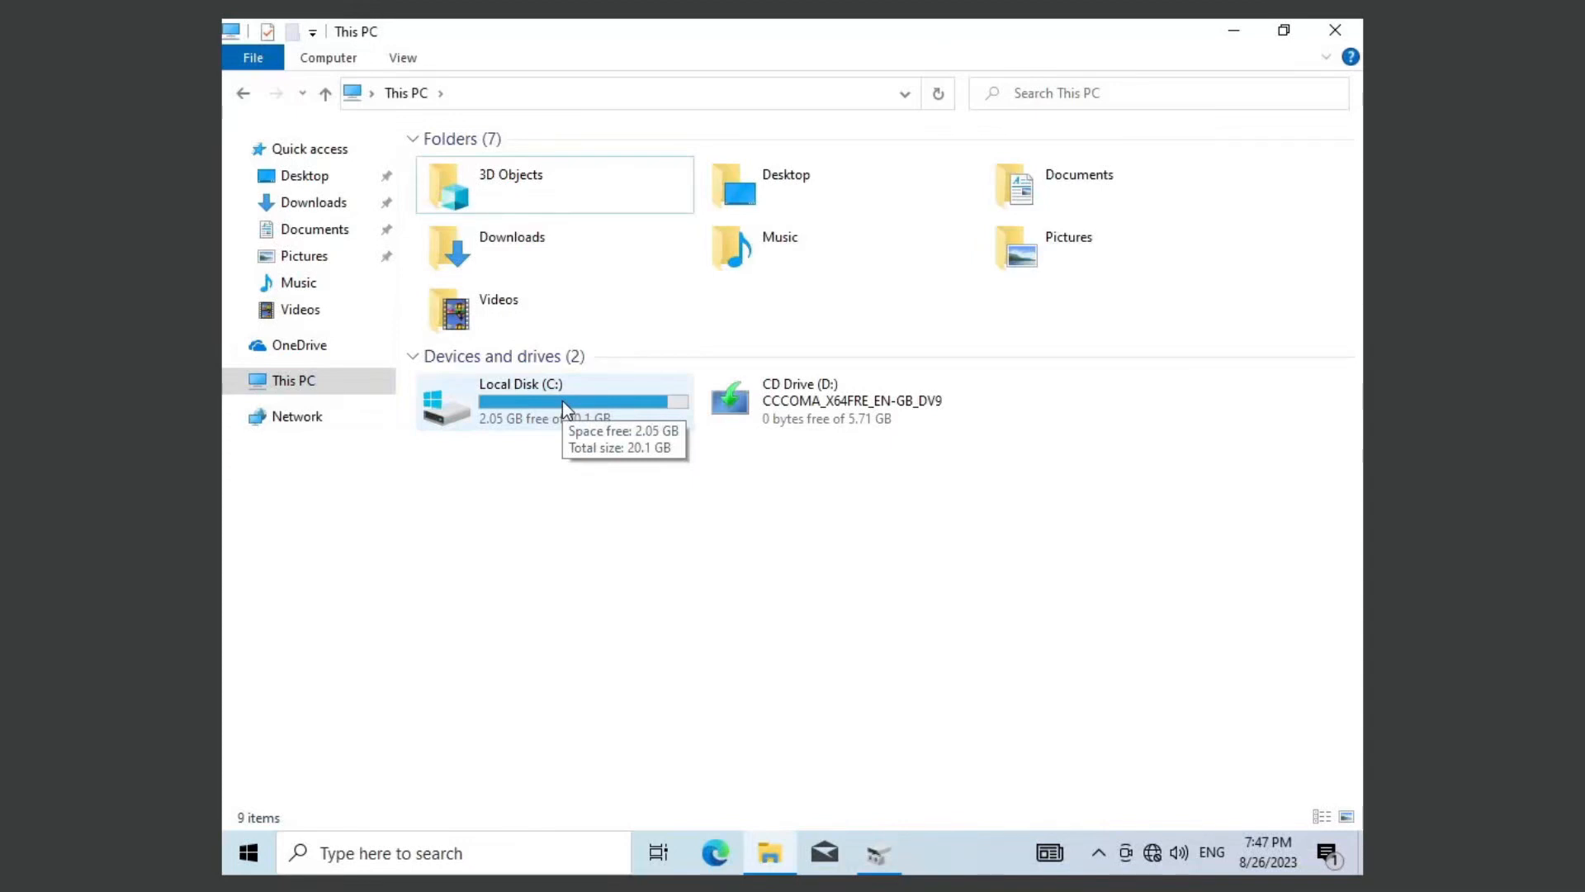
click(878, 853)
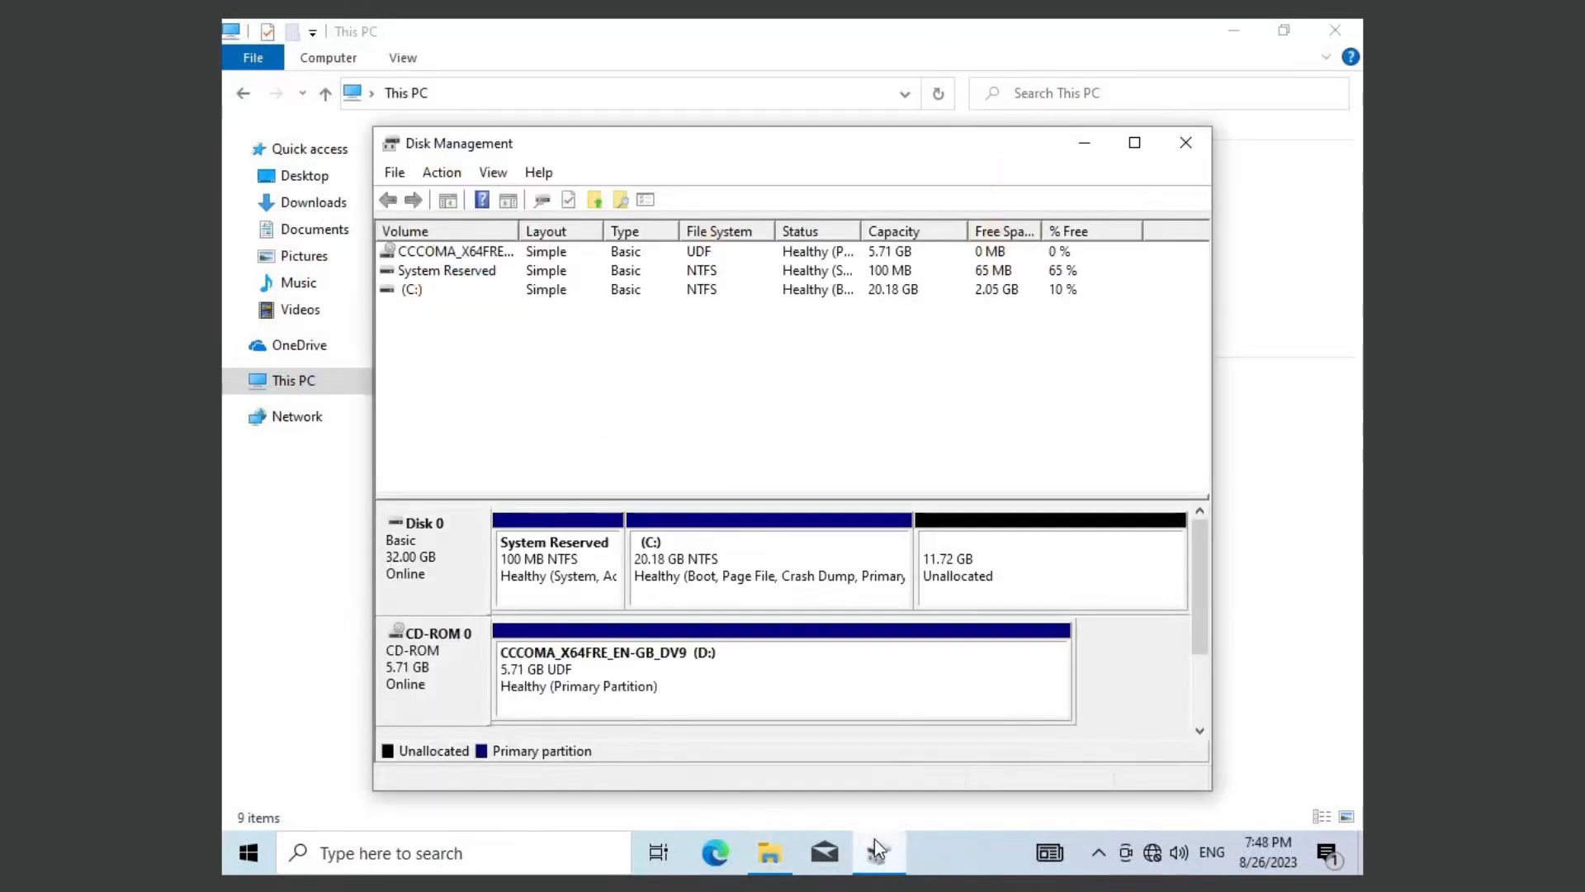
click(1187, 144)
click(1329, 34)
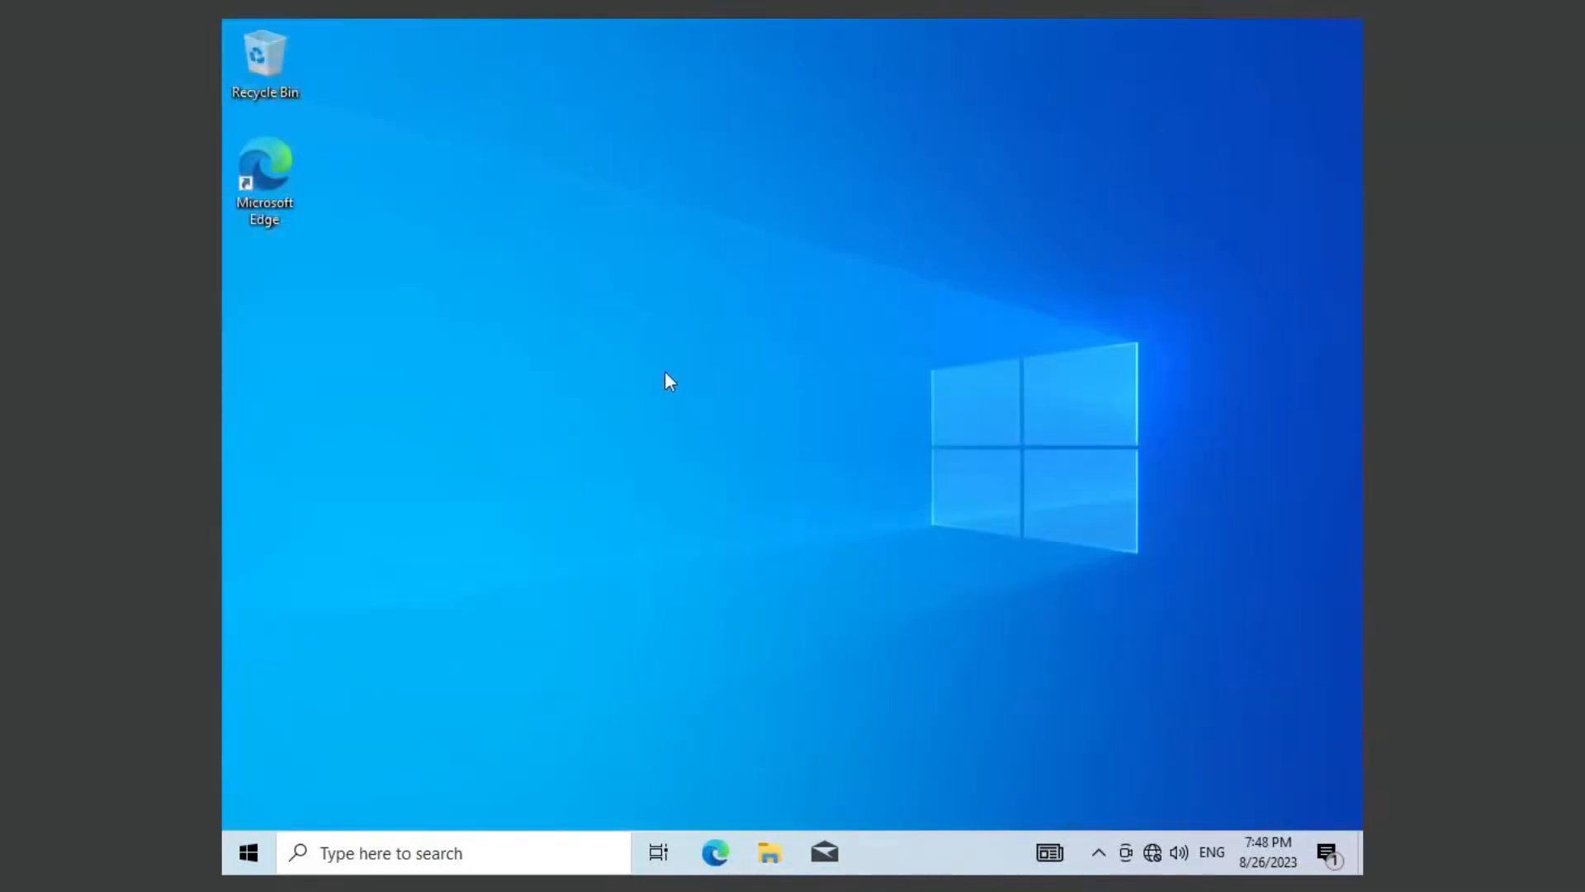
Step: Shut down the Windows 10 virtual machine
click(0, 0)
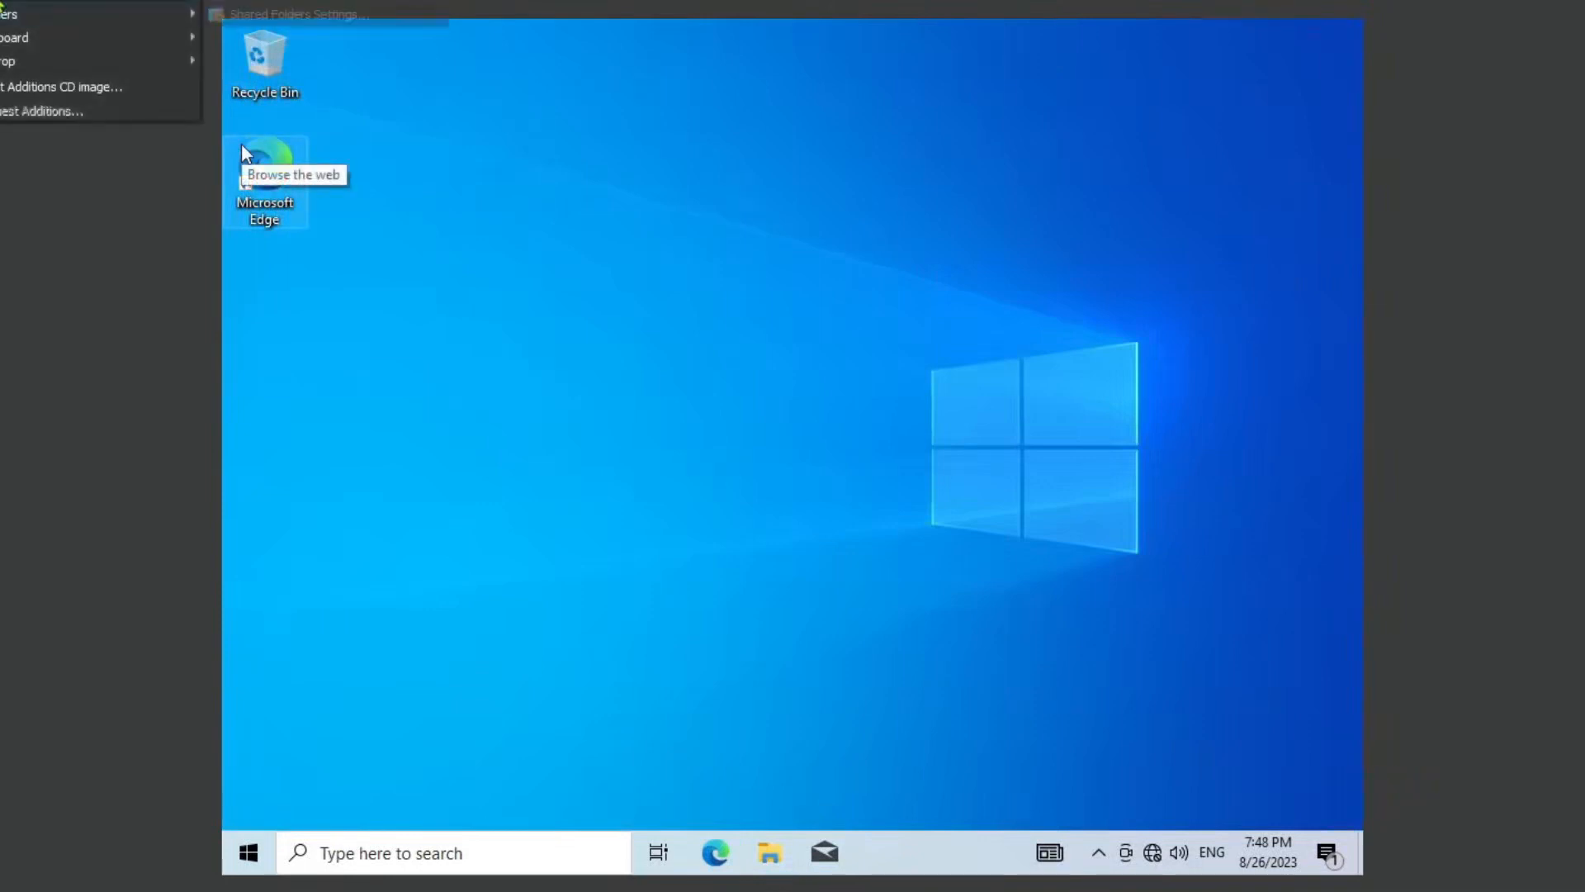
click(266, 850)
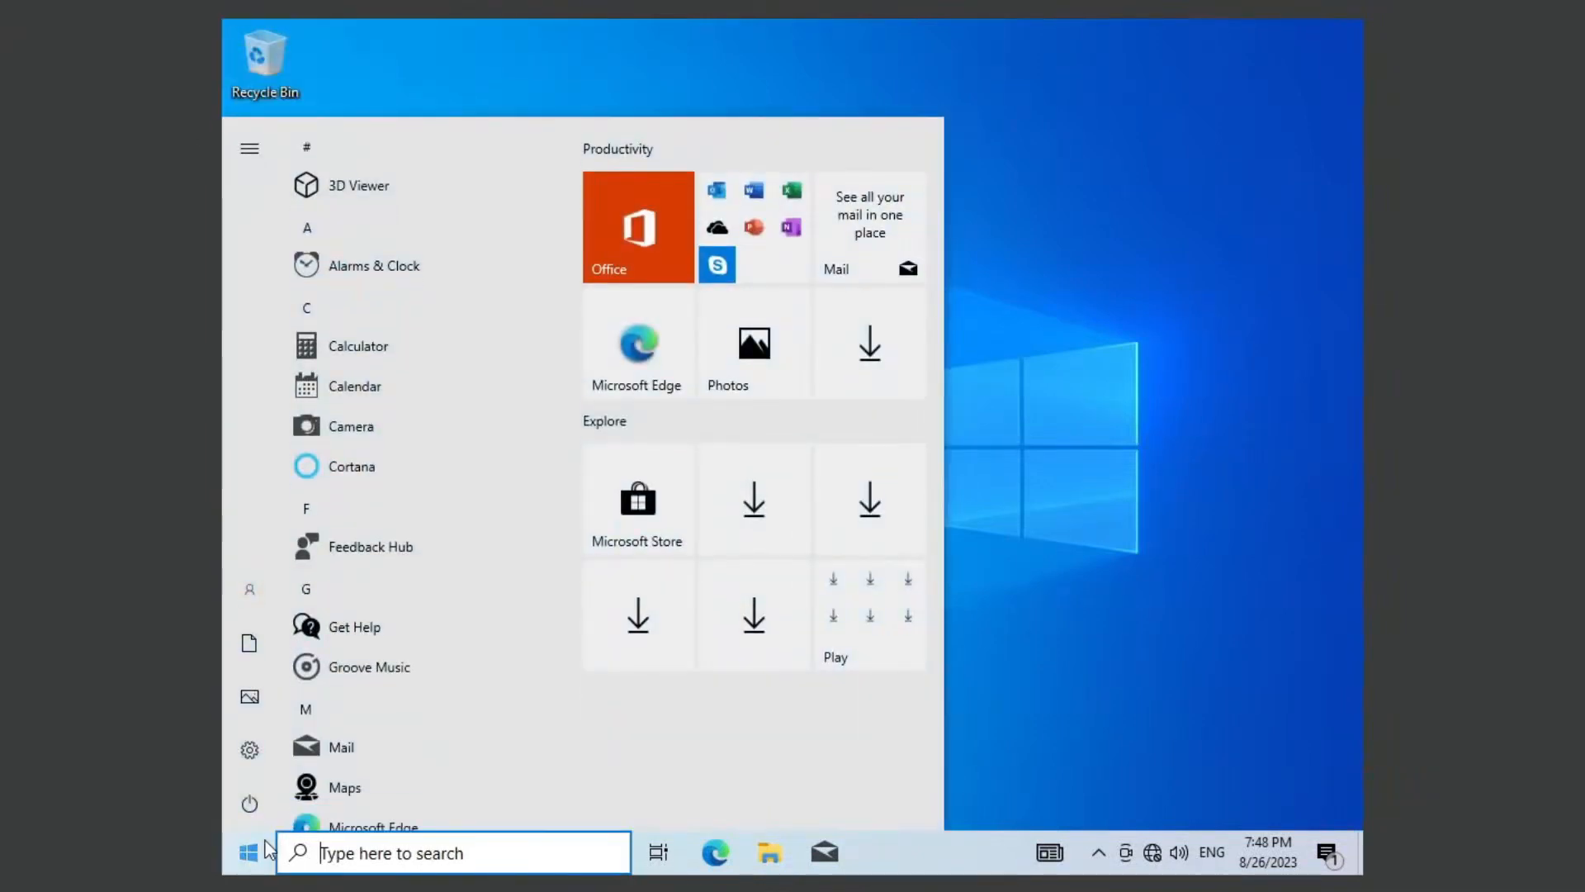
click(249, 805)
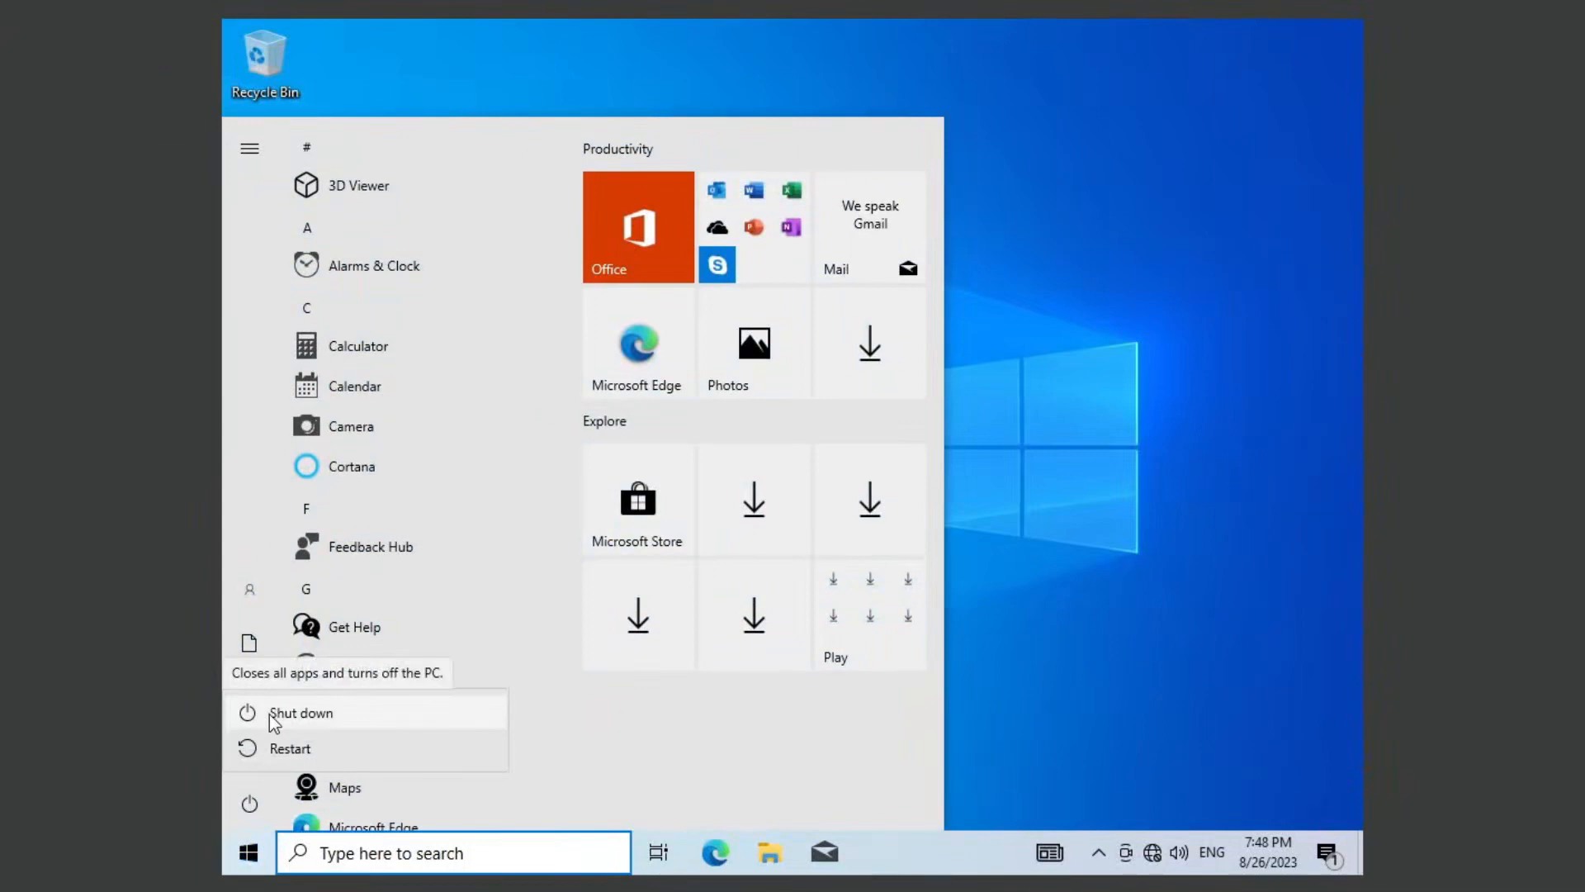
click(271, 715)
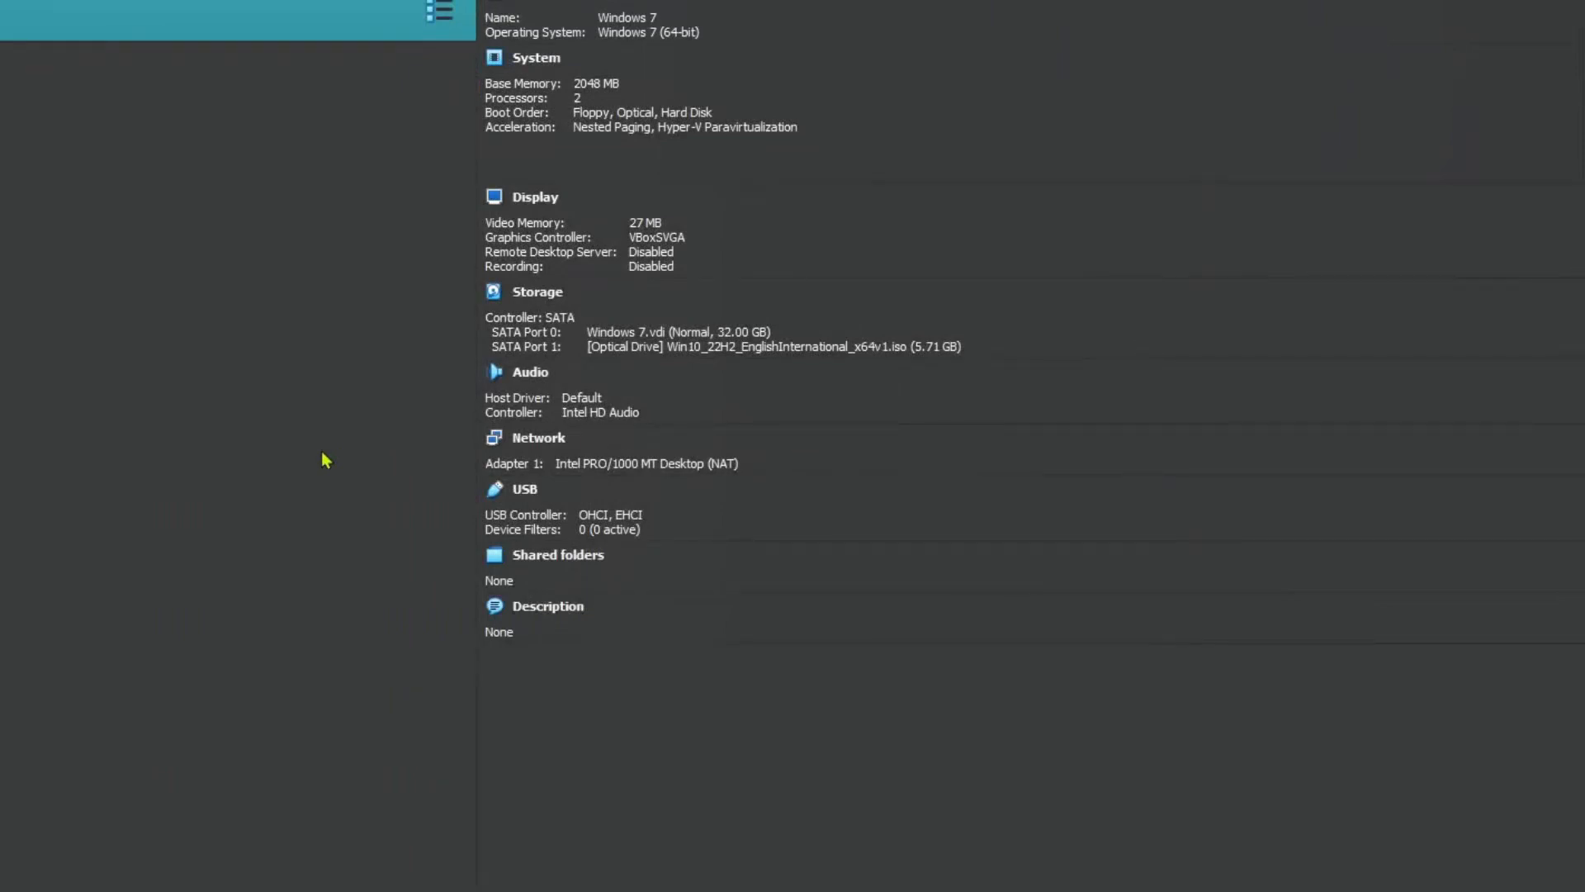
Step: Load en_windows_7_home_premium_with_sp1_x64_dvd_u_676549.iso into the virtual optical drive and start the virtual machine
click(657, 350)
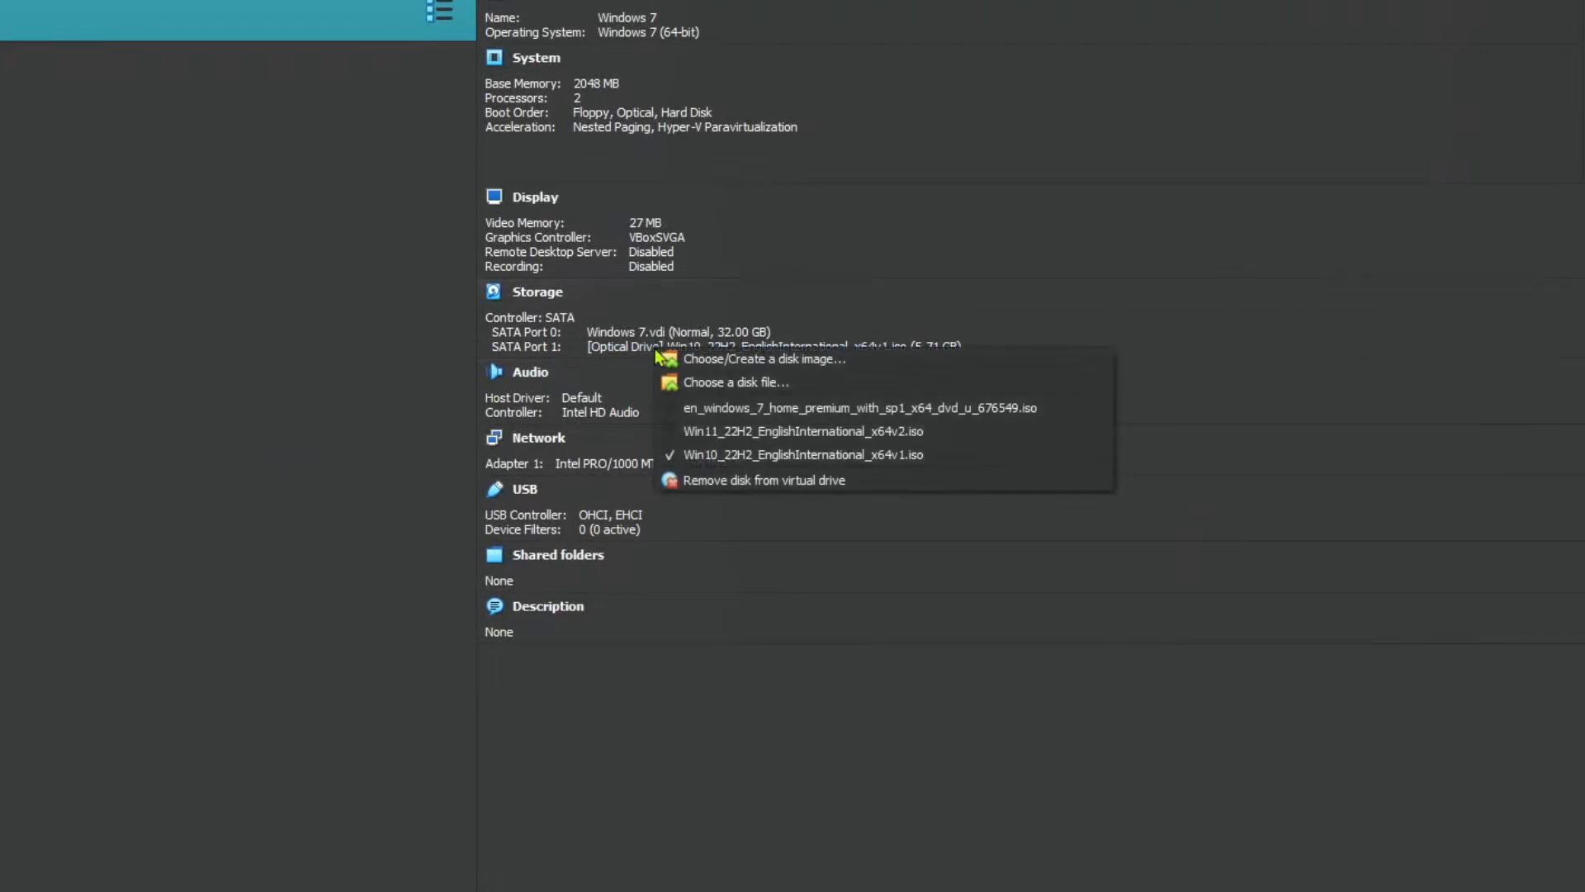
click(760, 409)
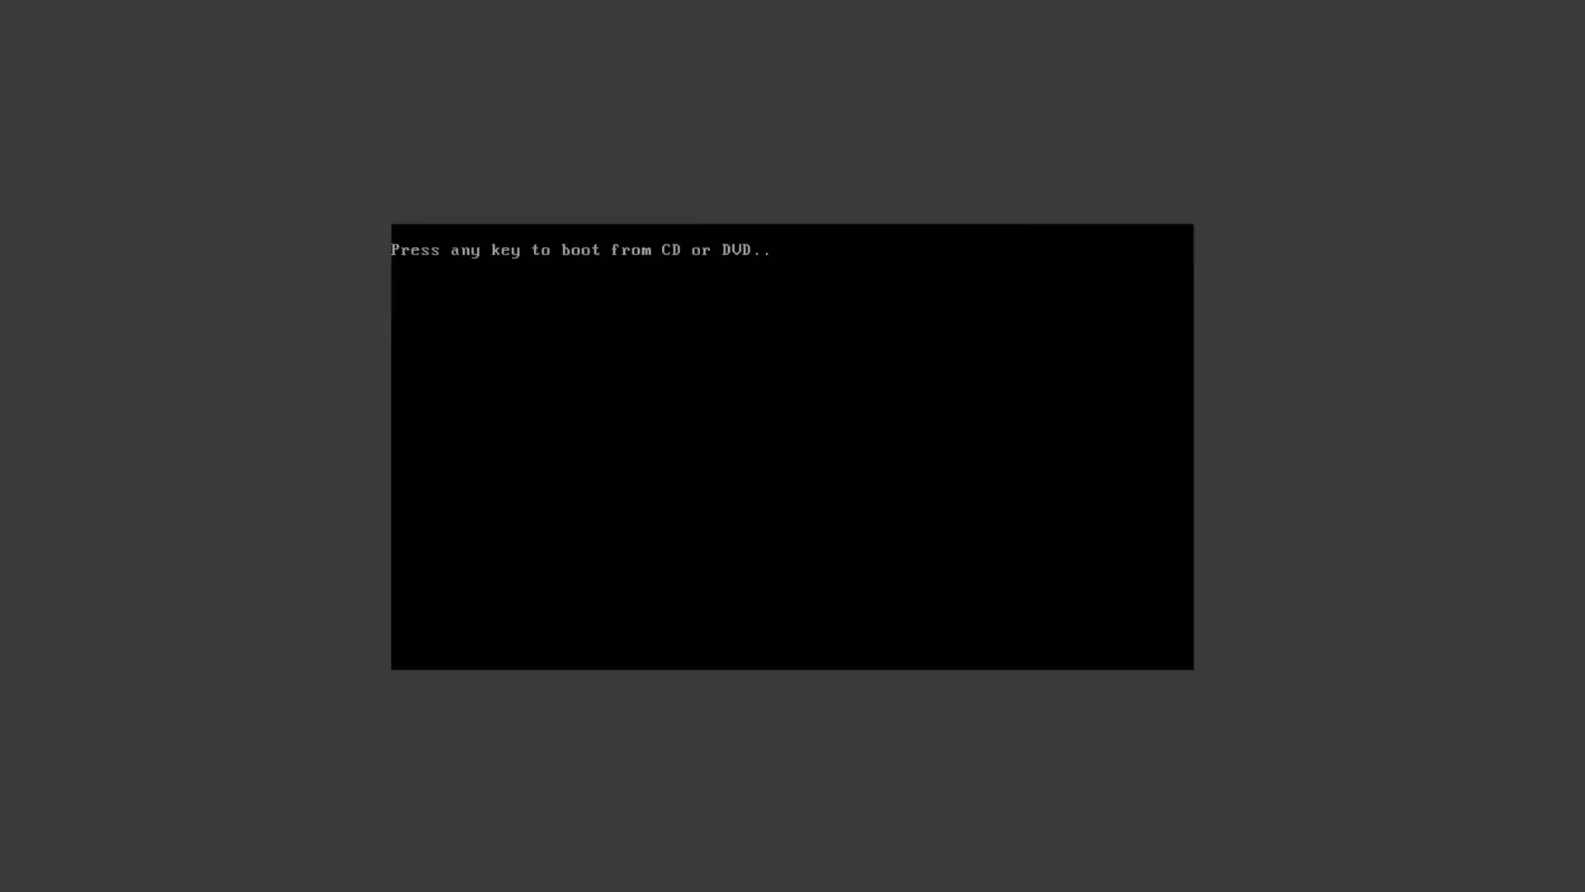
key(Return)
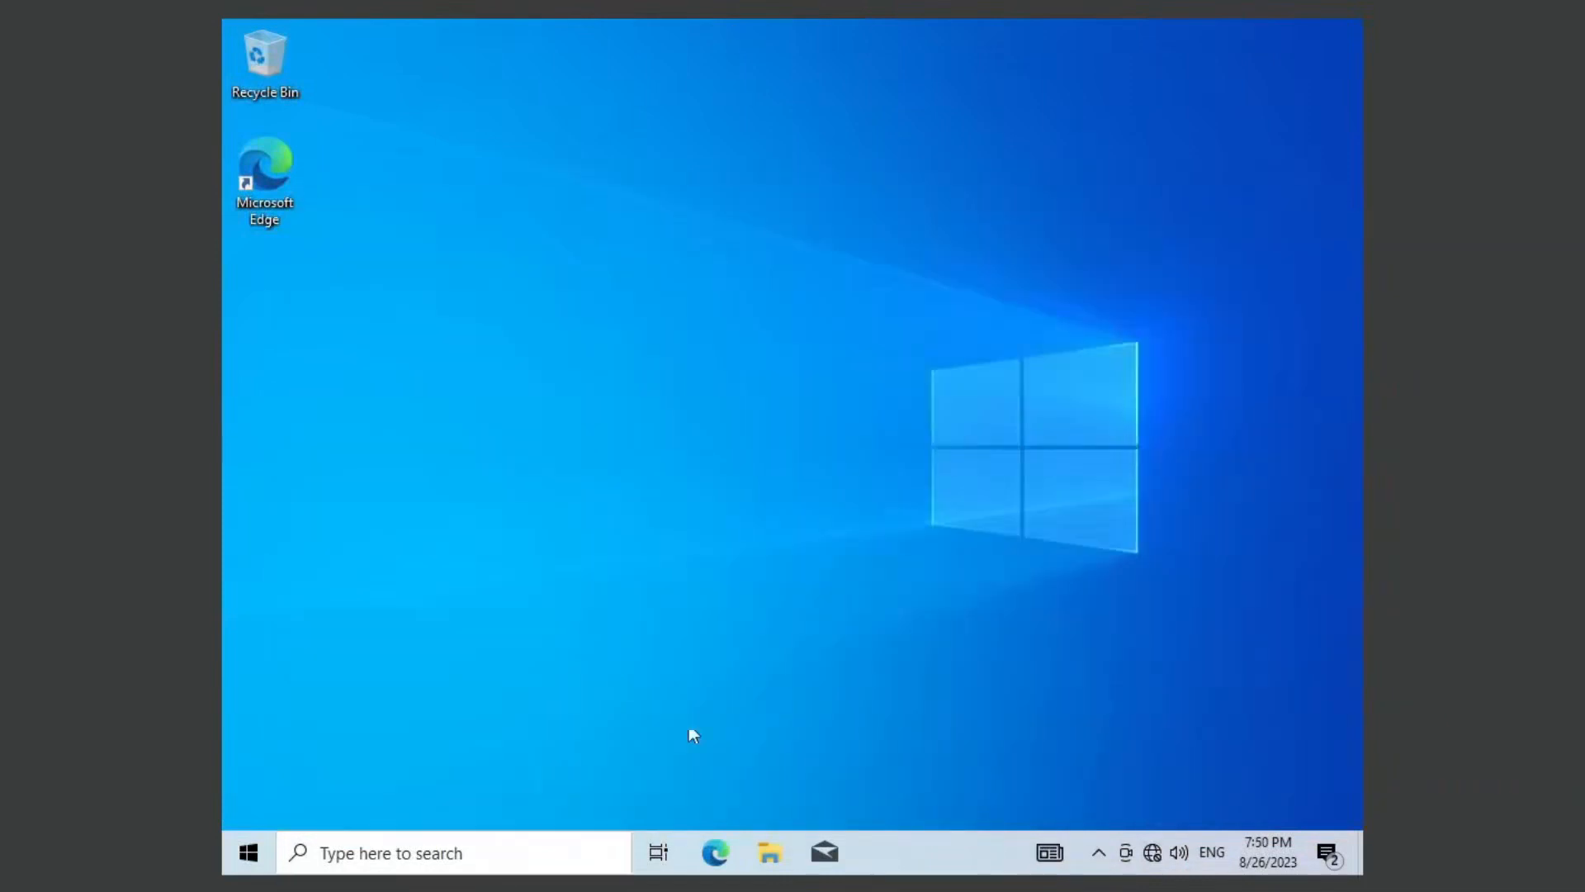
Step: Restart the virtual machine from the Windows 7 disc and begin the installation with English as the language
click(254, 853)
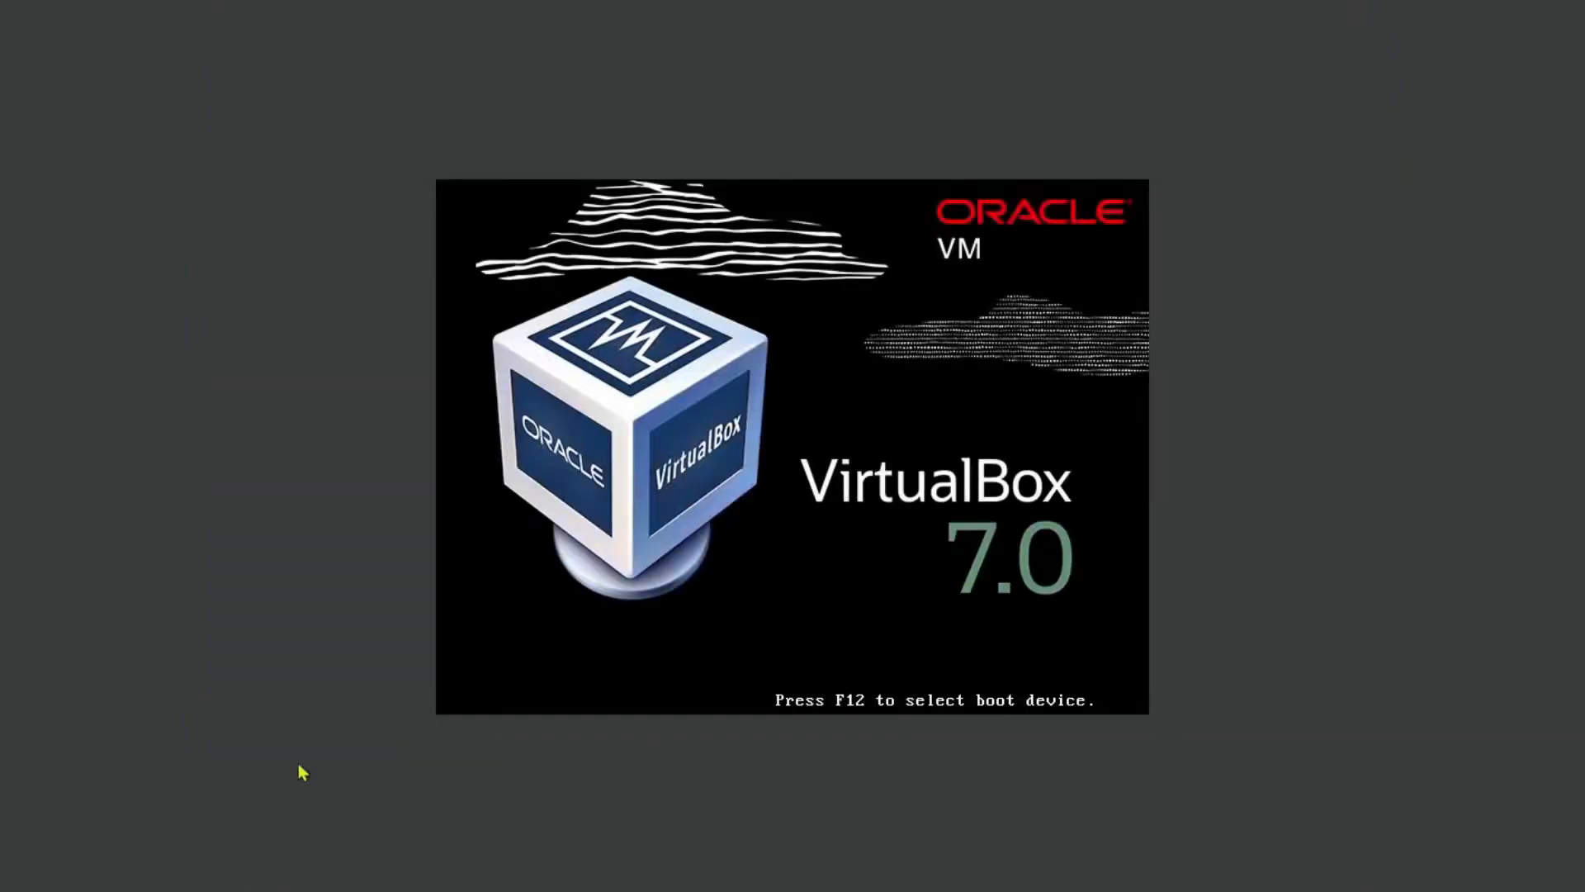
key(Return)
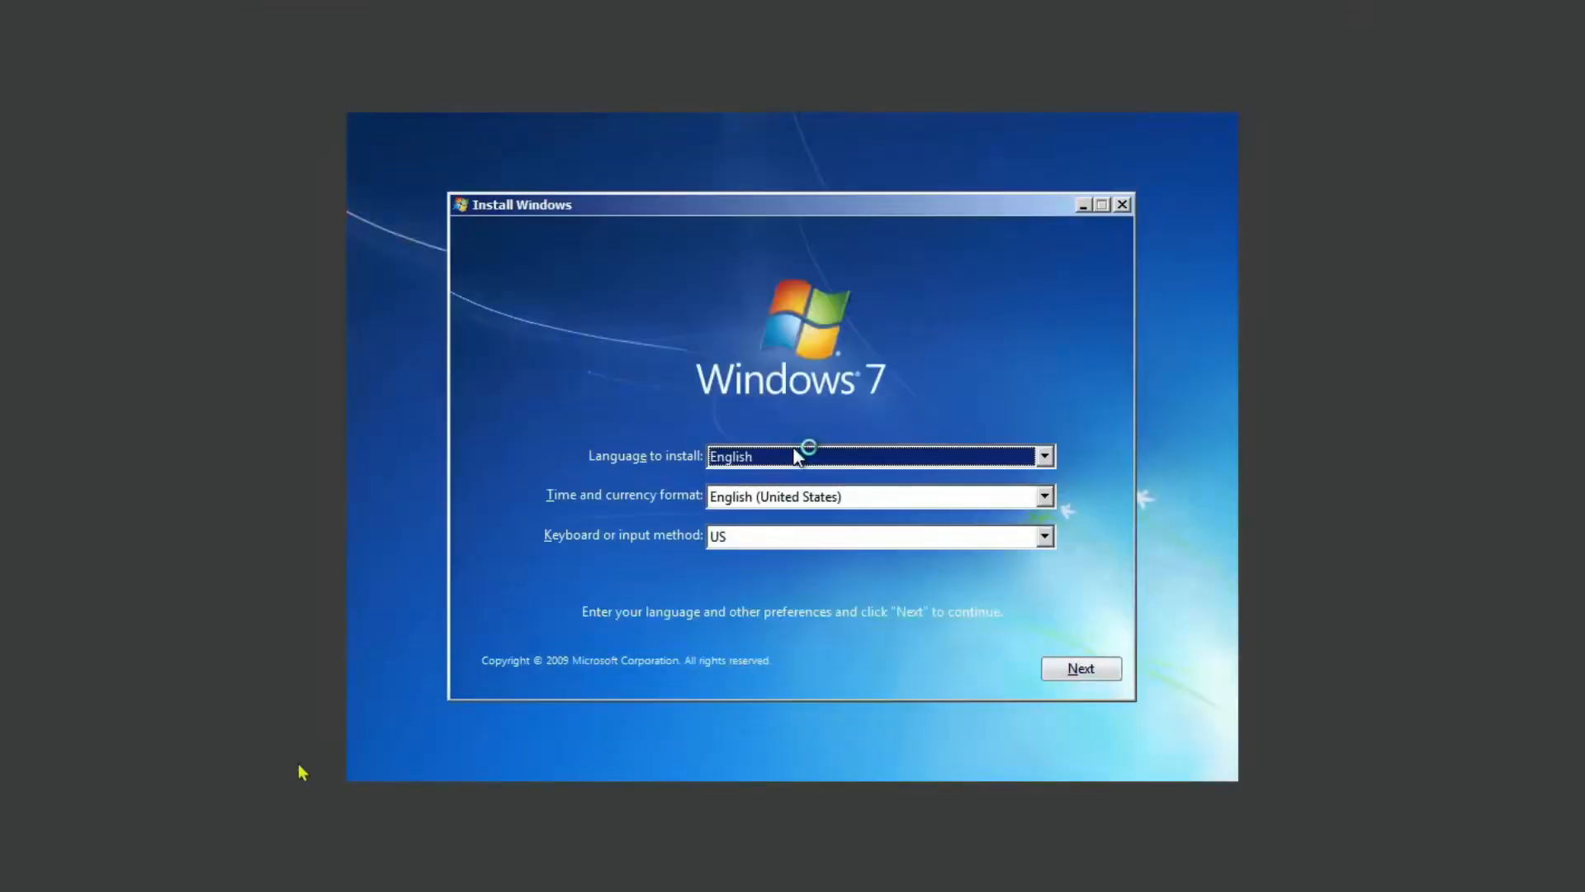
click(1105, 668)
click(771, 456)
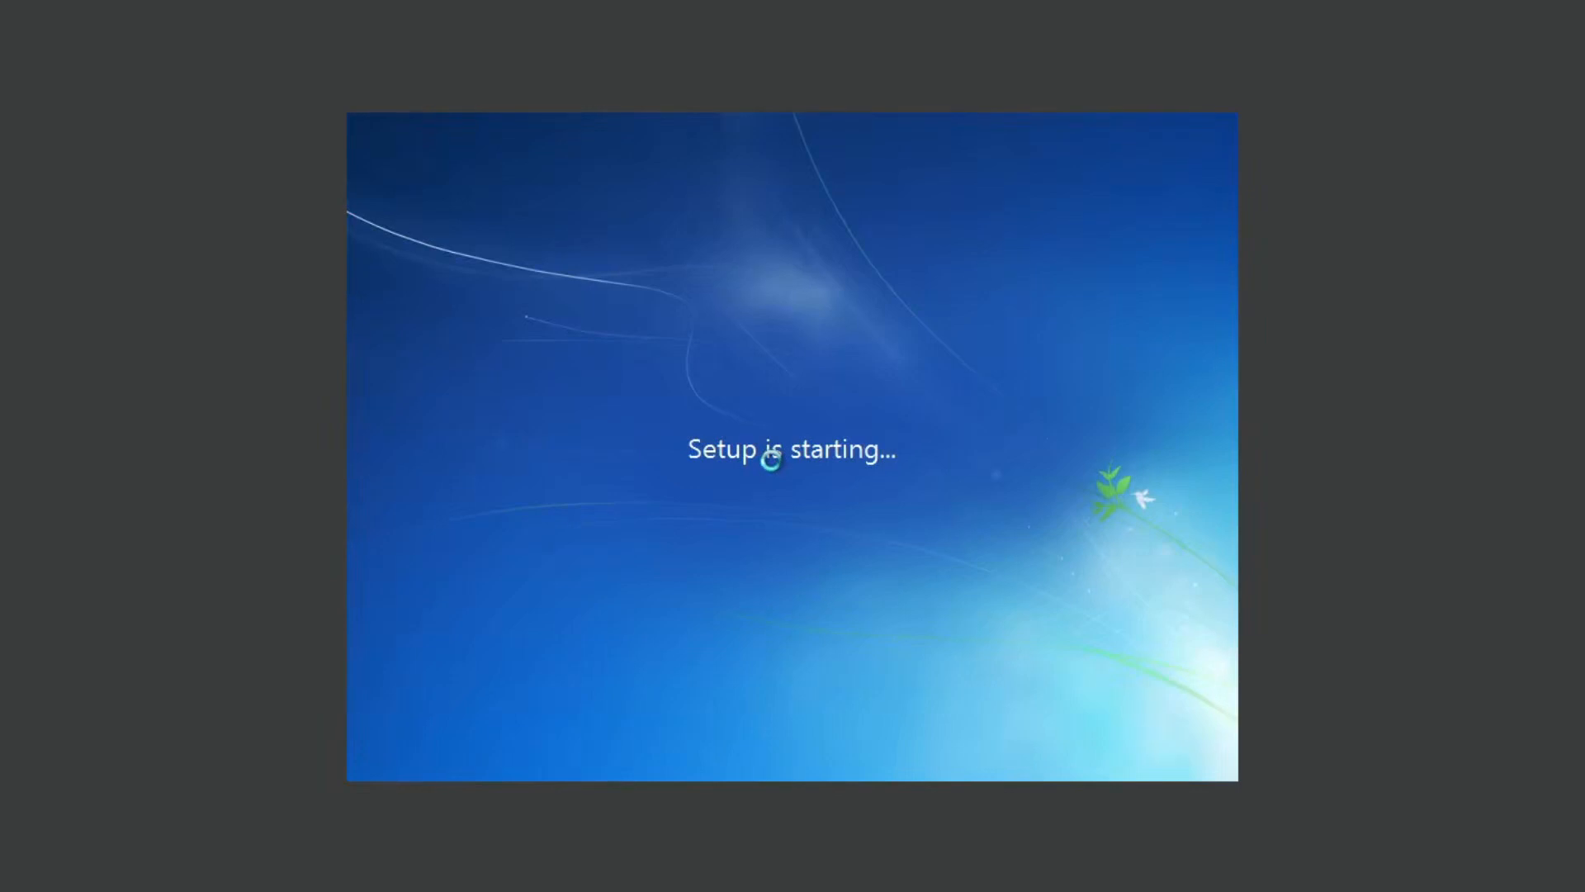
Step: Accept the licence terms and run a custom installation of Windows 7 into the unallocated space on Disk 0
click(638, 585)
click(1079, 637)
click(859, 487)
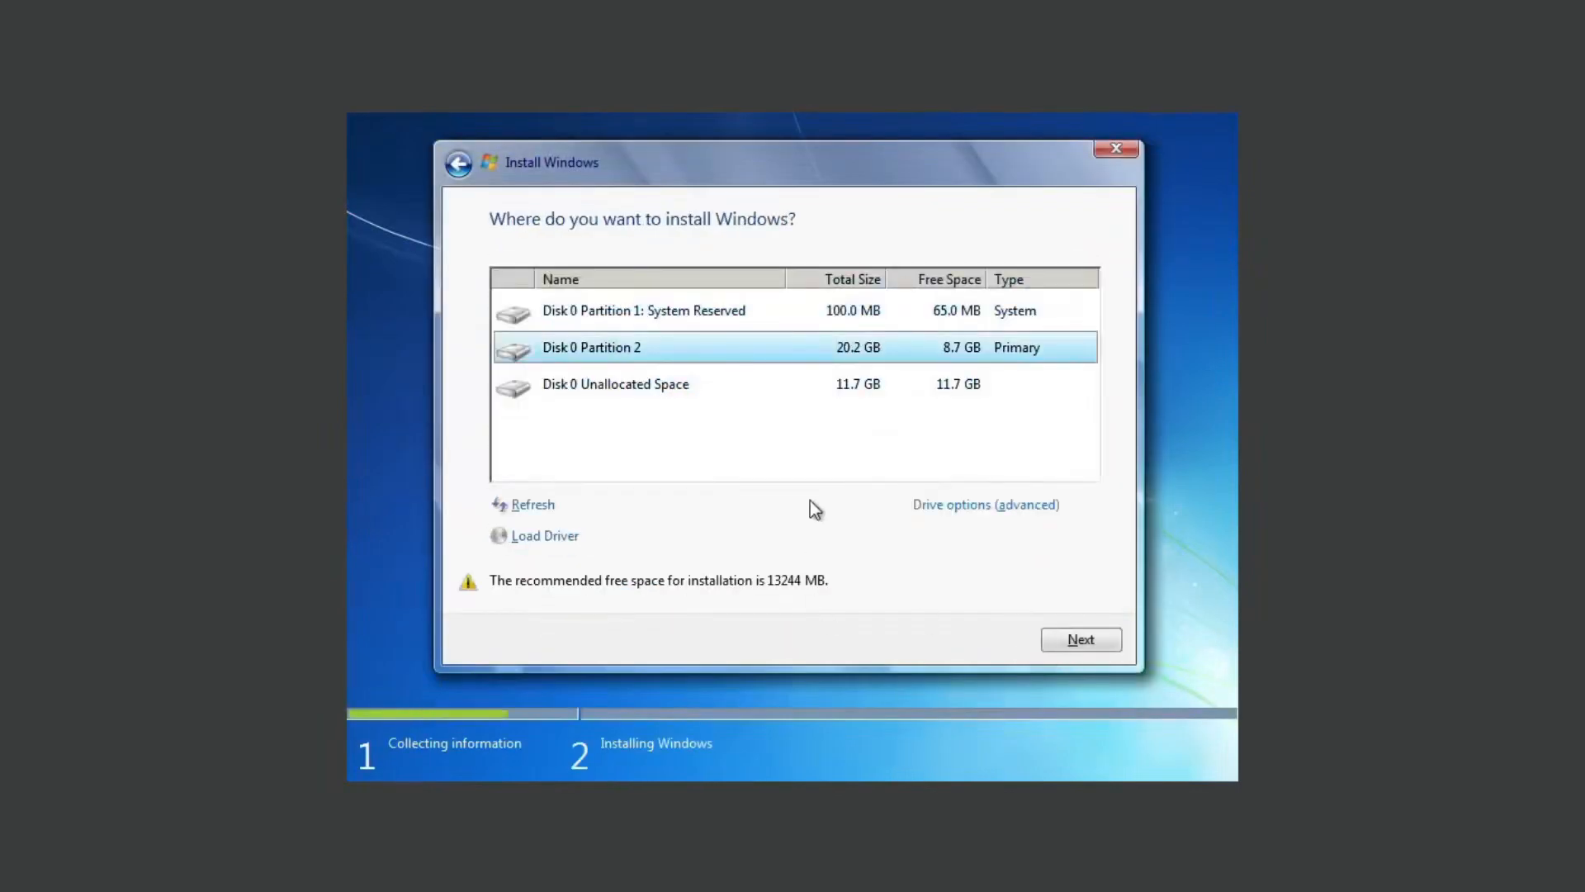
click(718, 394)
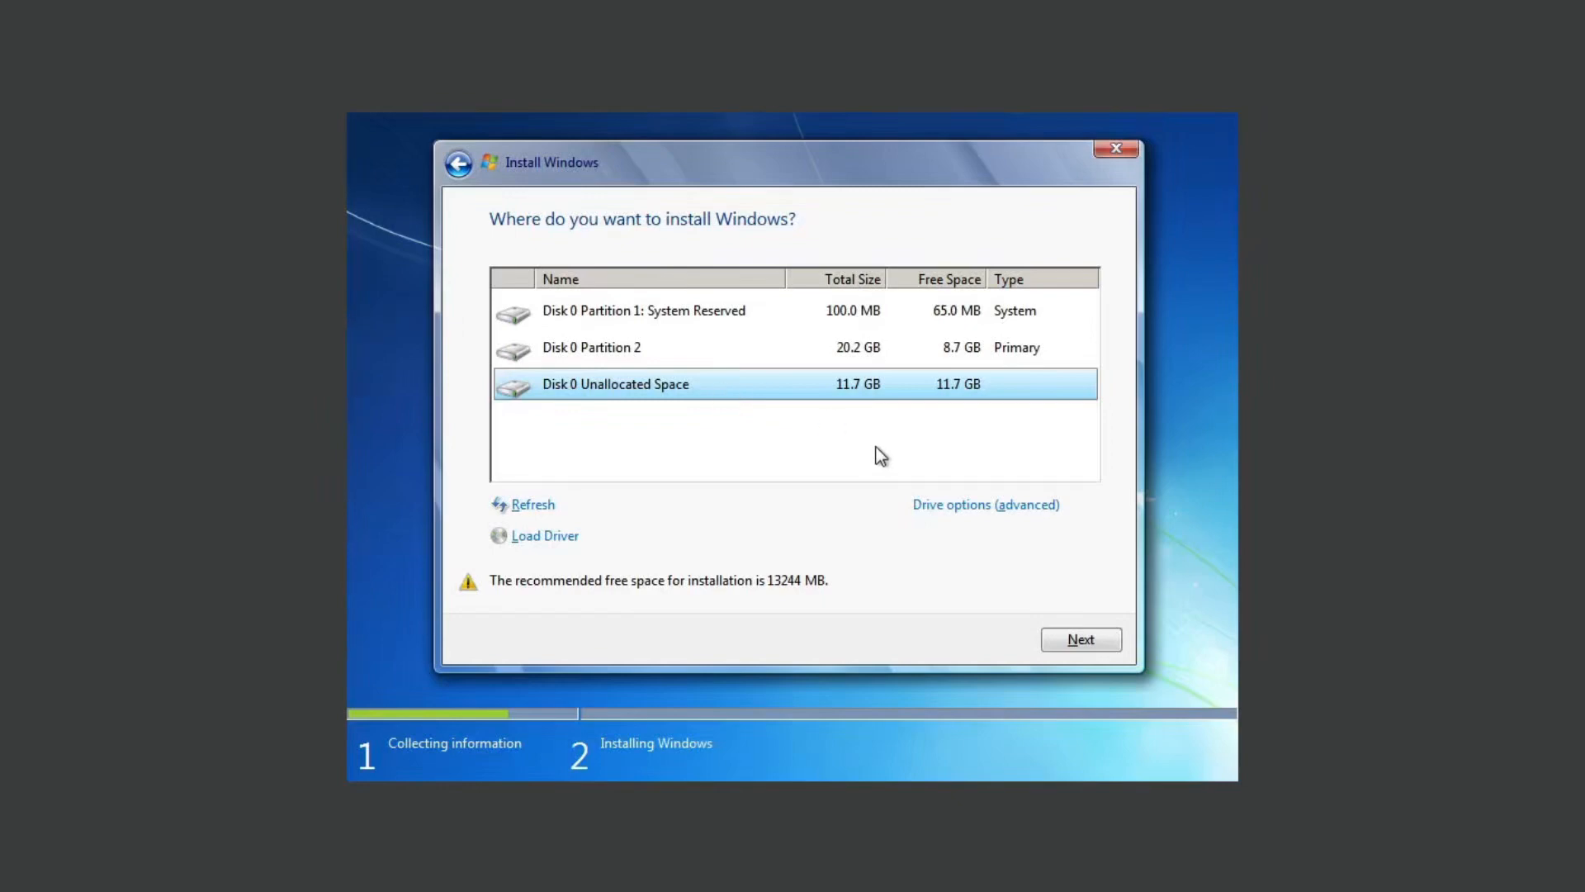
click(1081, 641)
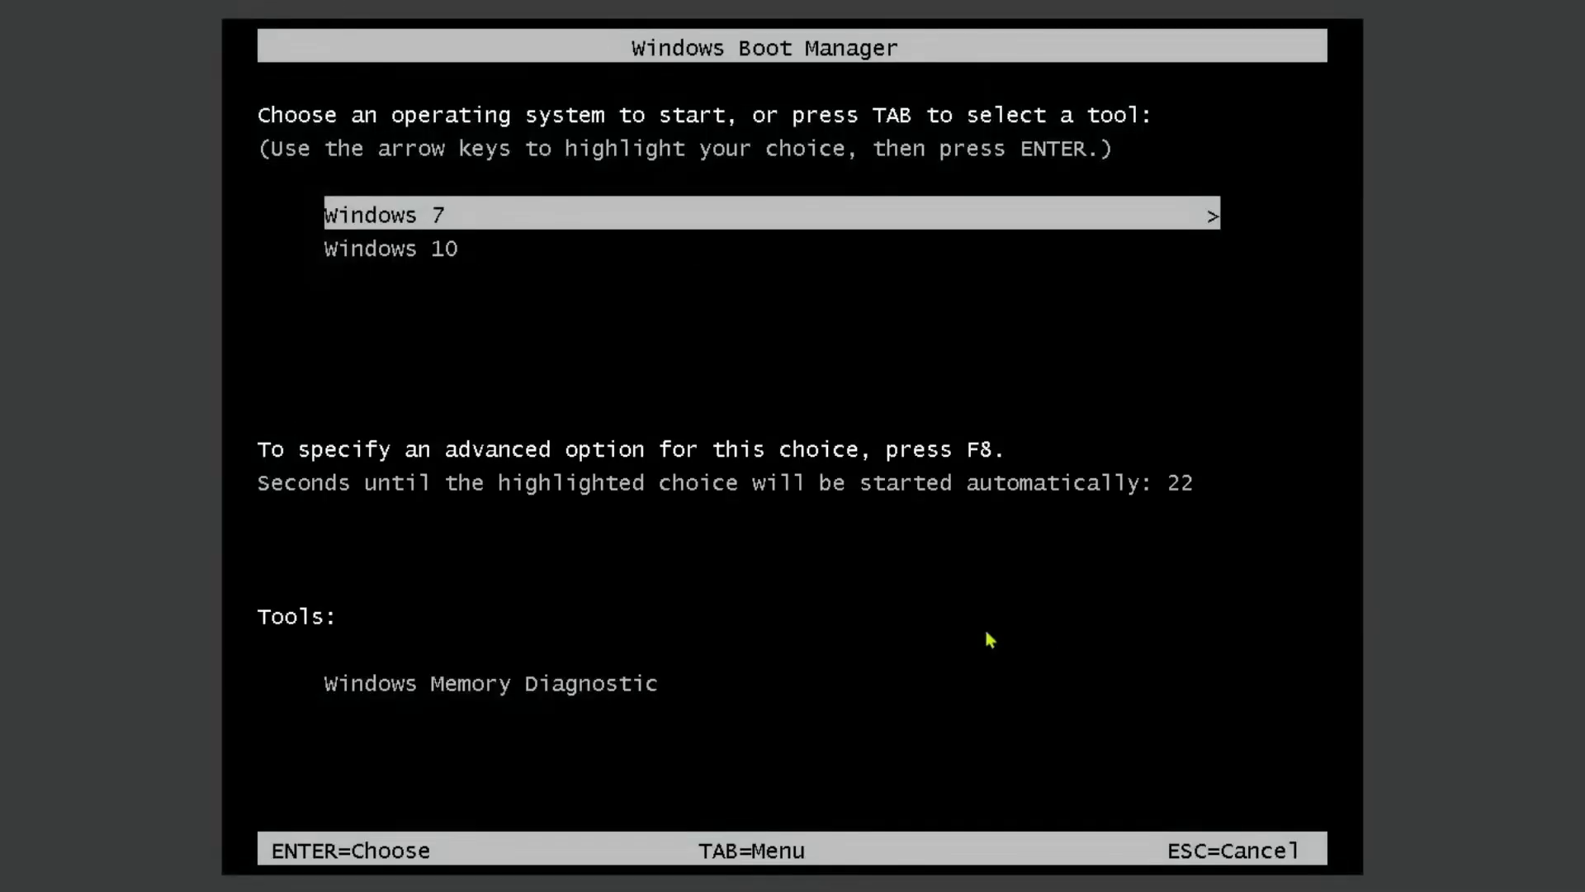
Step: Start Windows 7 from the boot manager and complete its setup without an account password, keeping the Pacific time zone
key(Down)
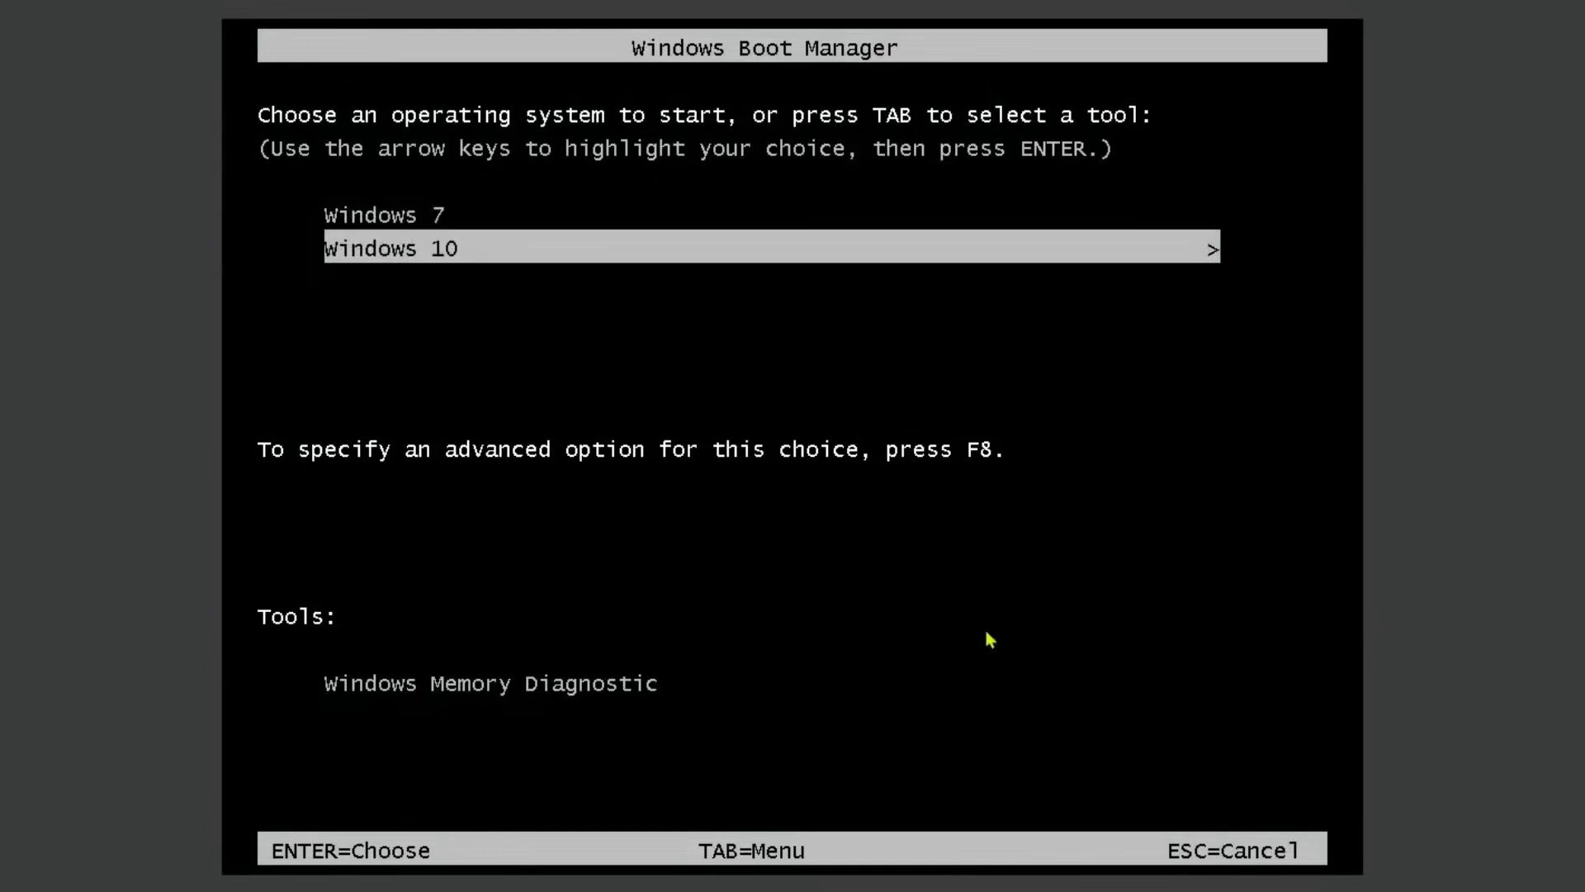
key(Up)
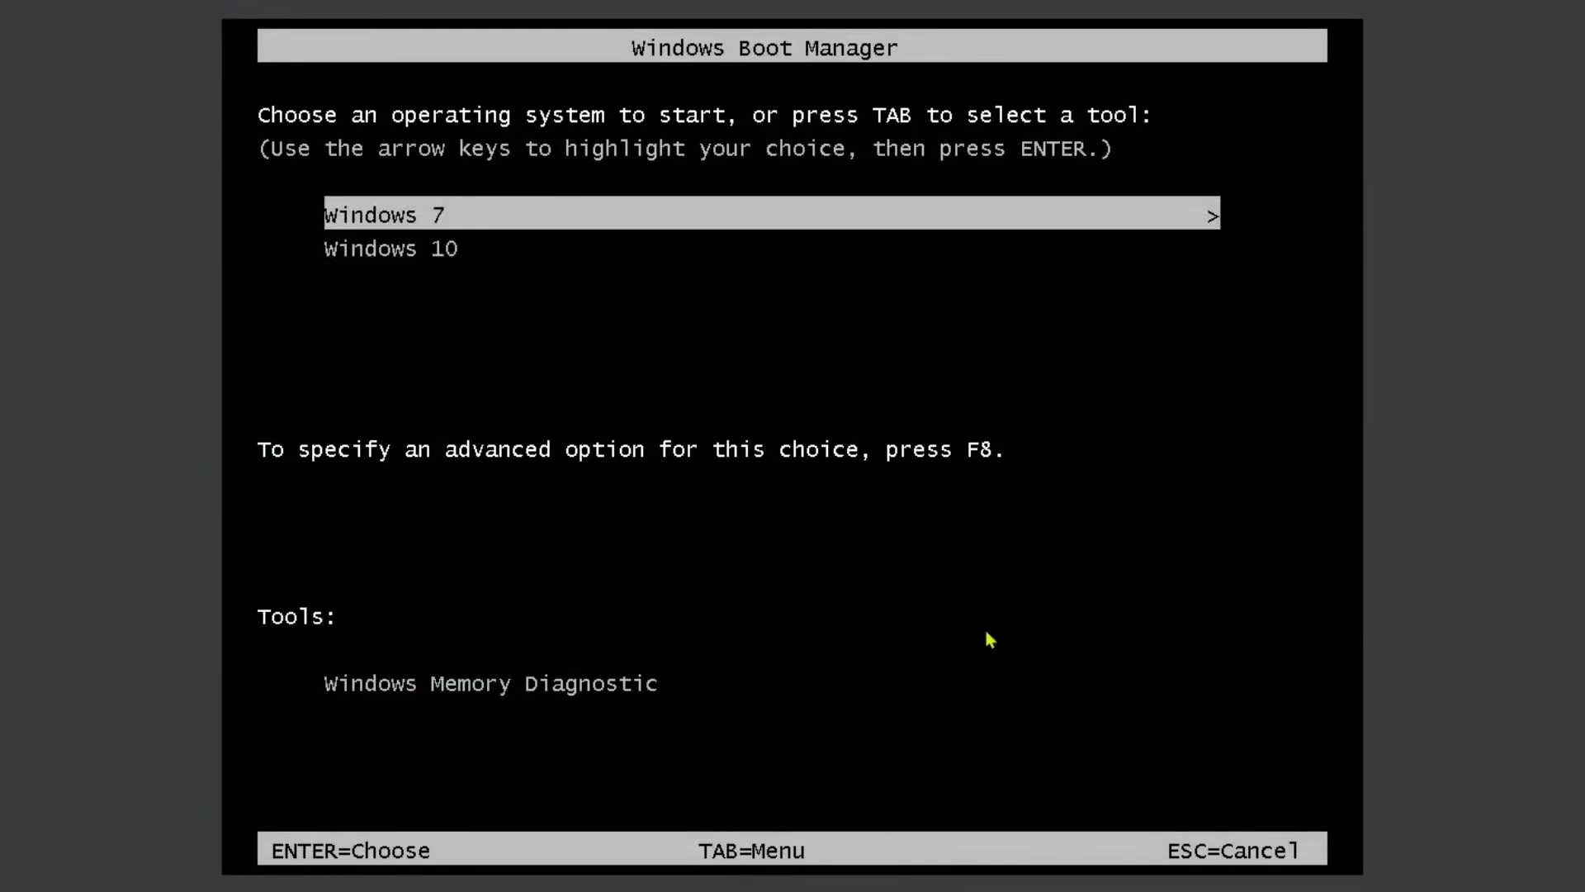
key(Down)
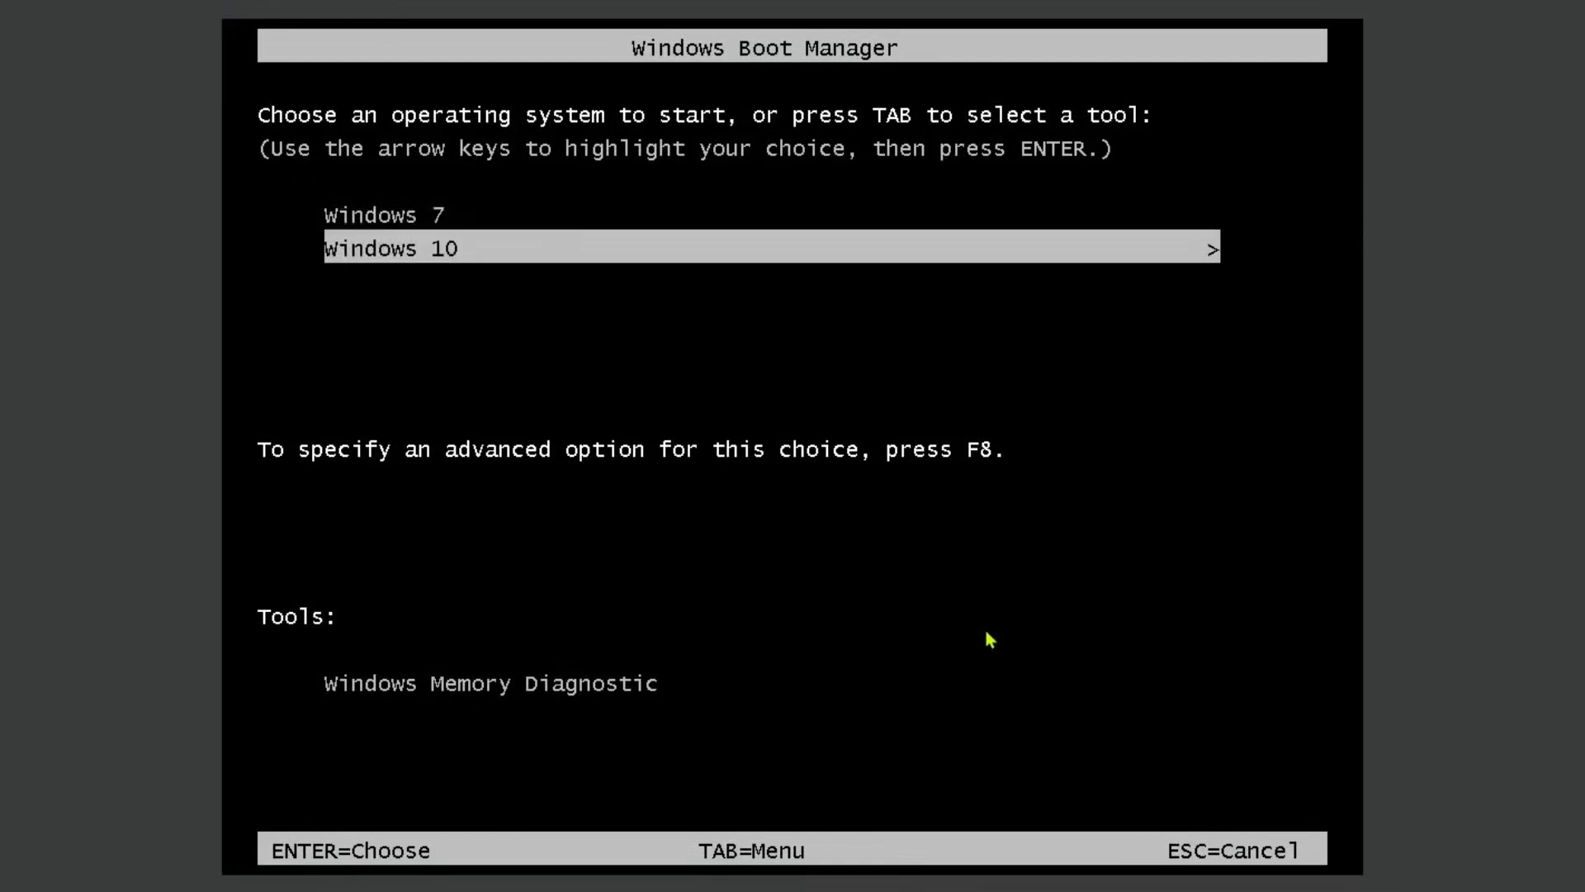
key(Up)
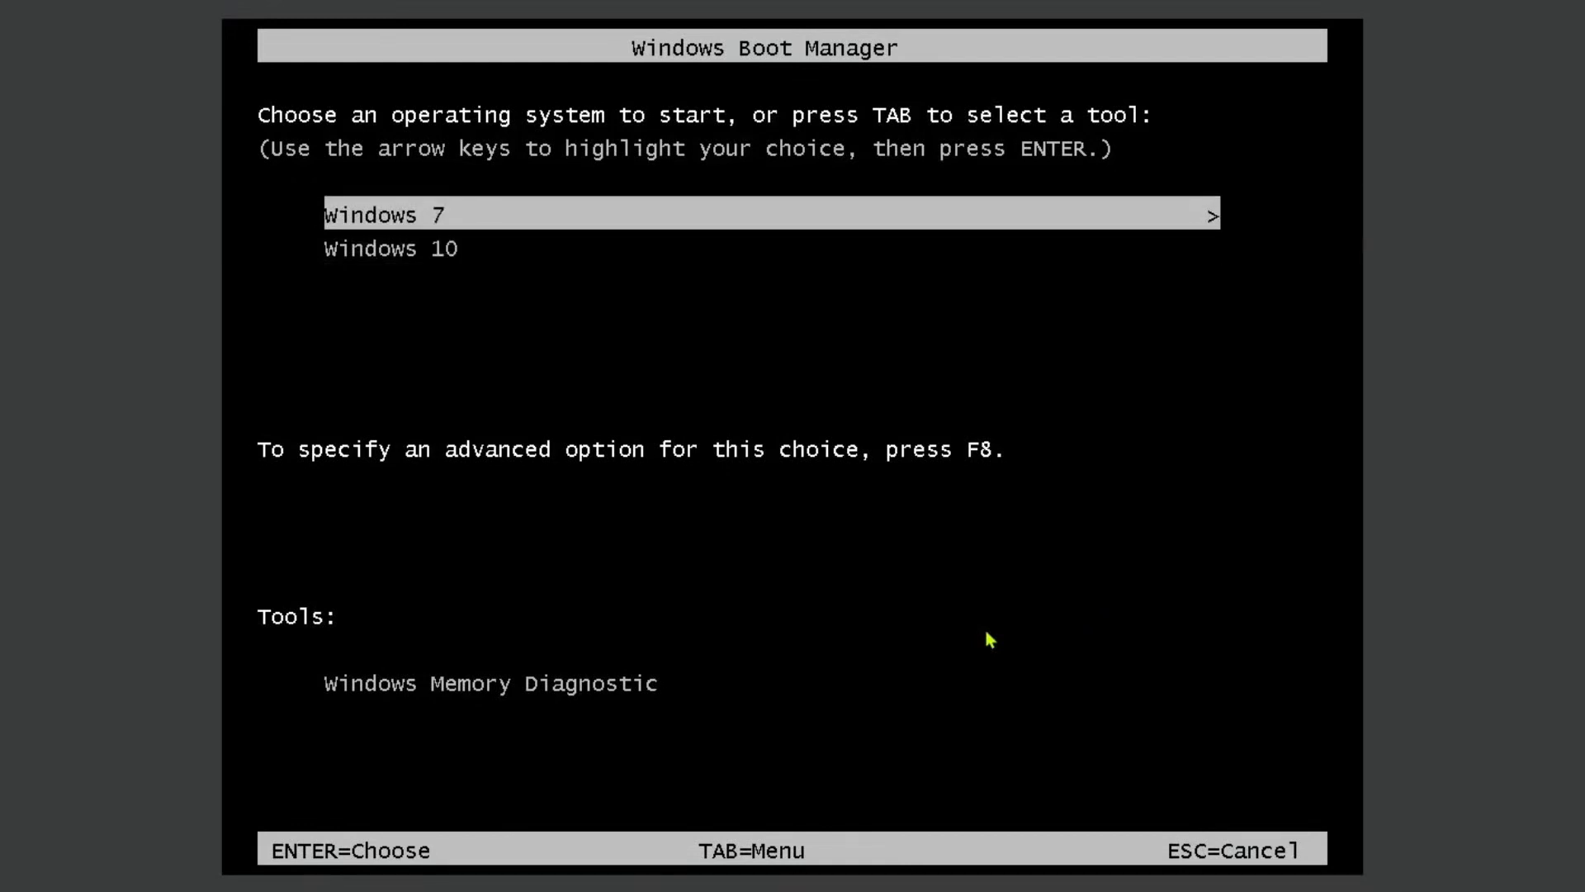
key(Return)
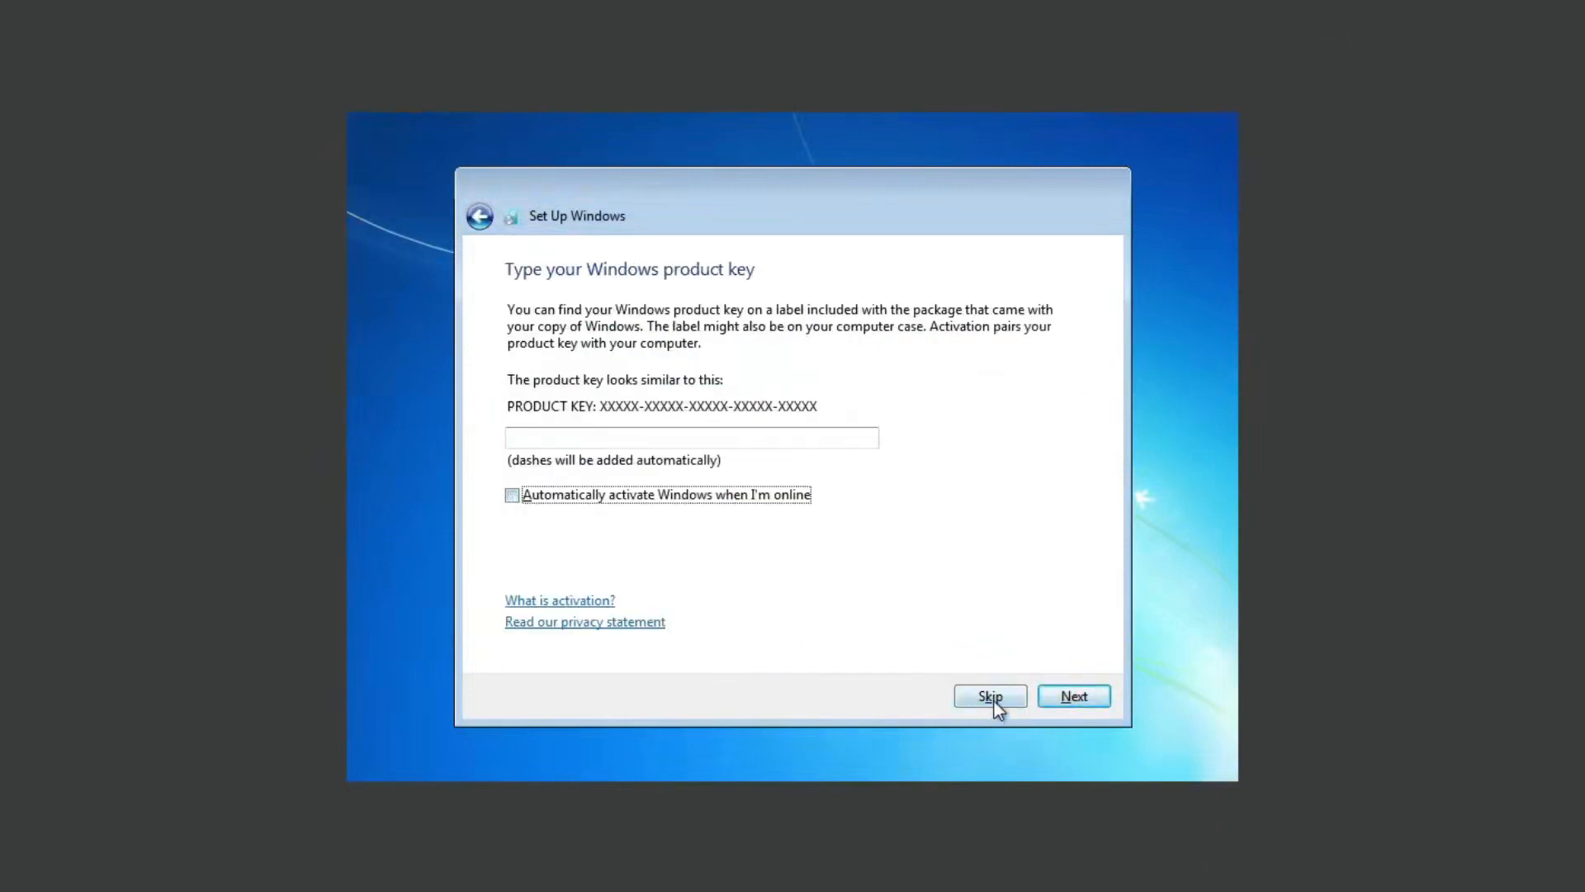
click(993, 695)
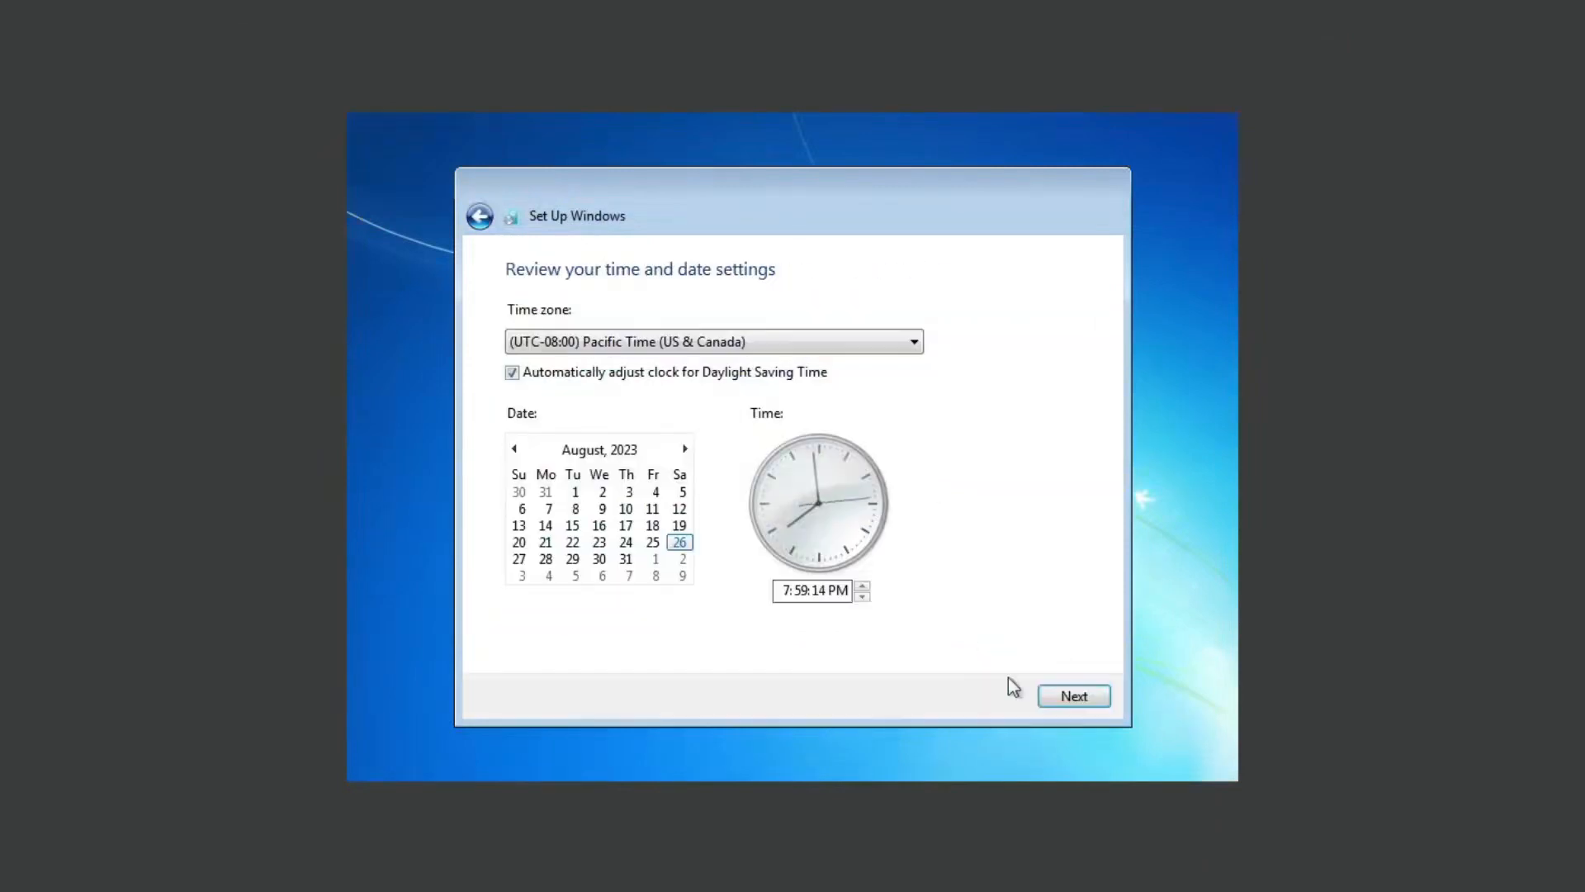
click(1073, 696)
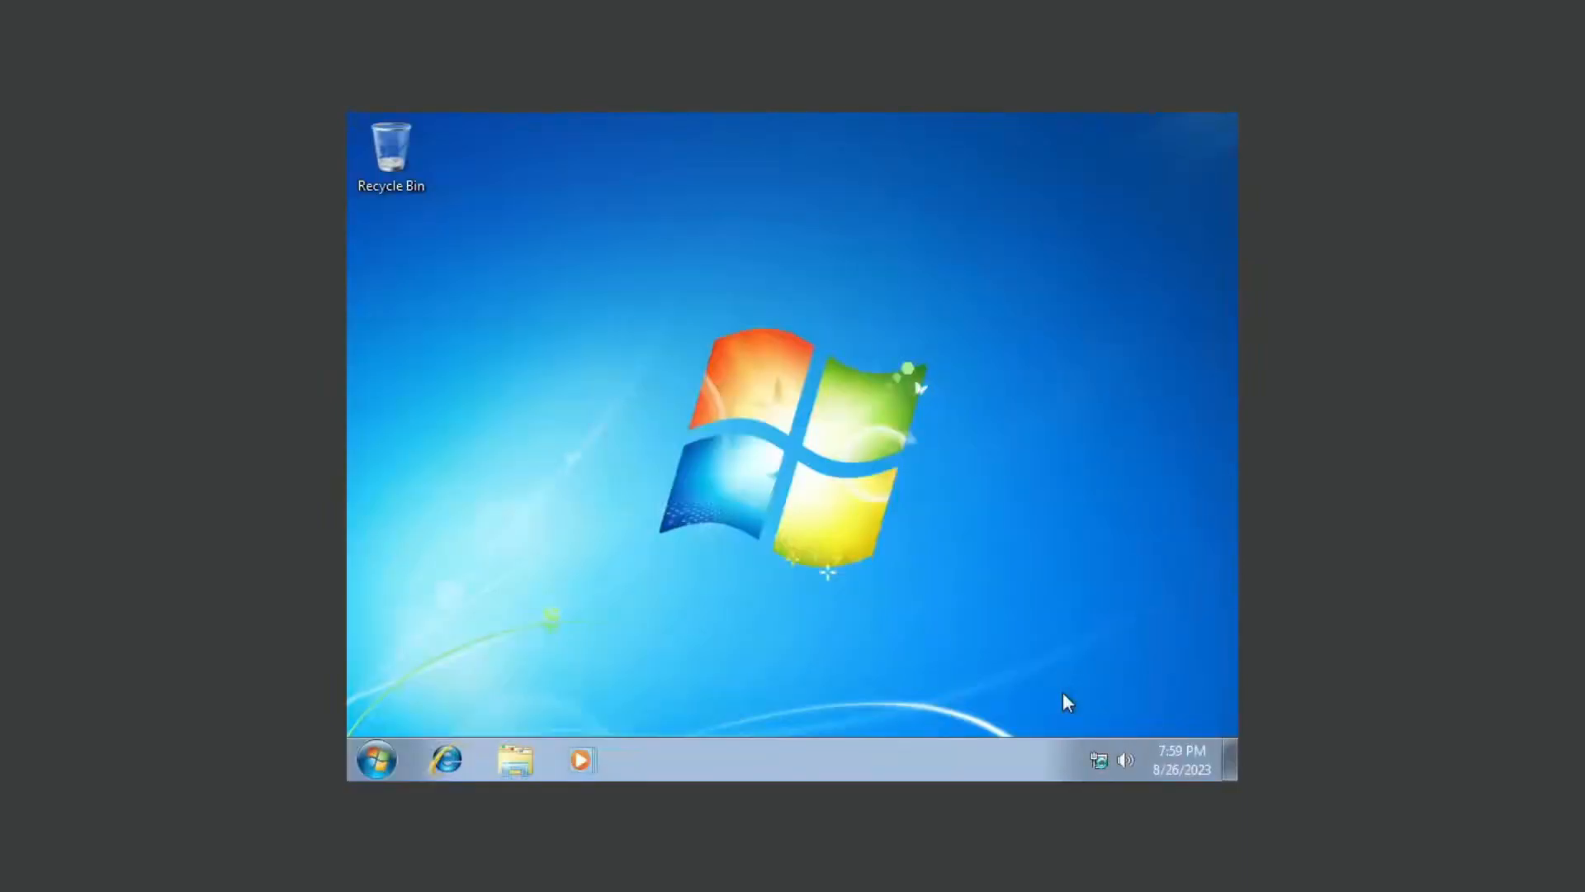
Step: Set Windows 10 as the default operating system in System Configuration and exit without restarting
click(395, 745)
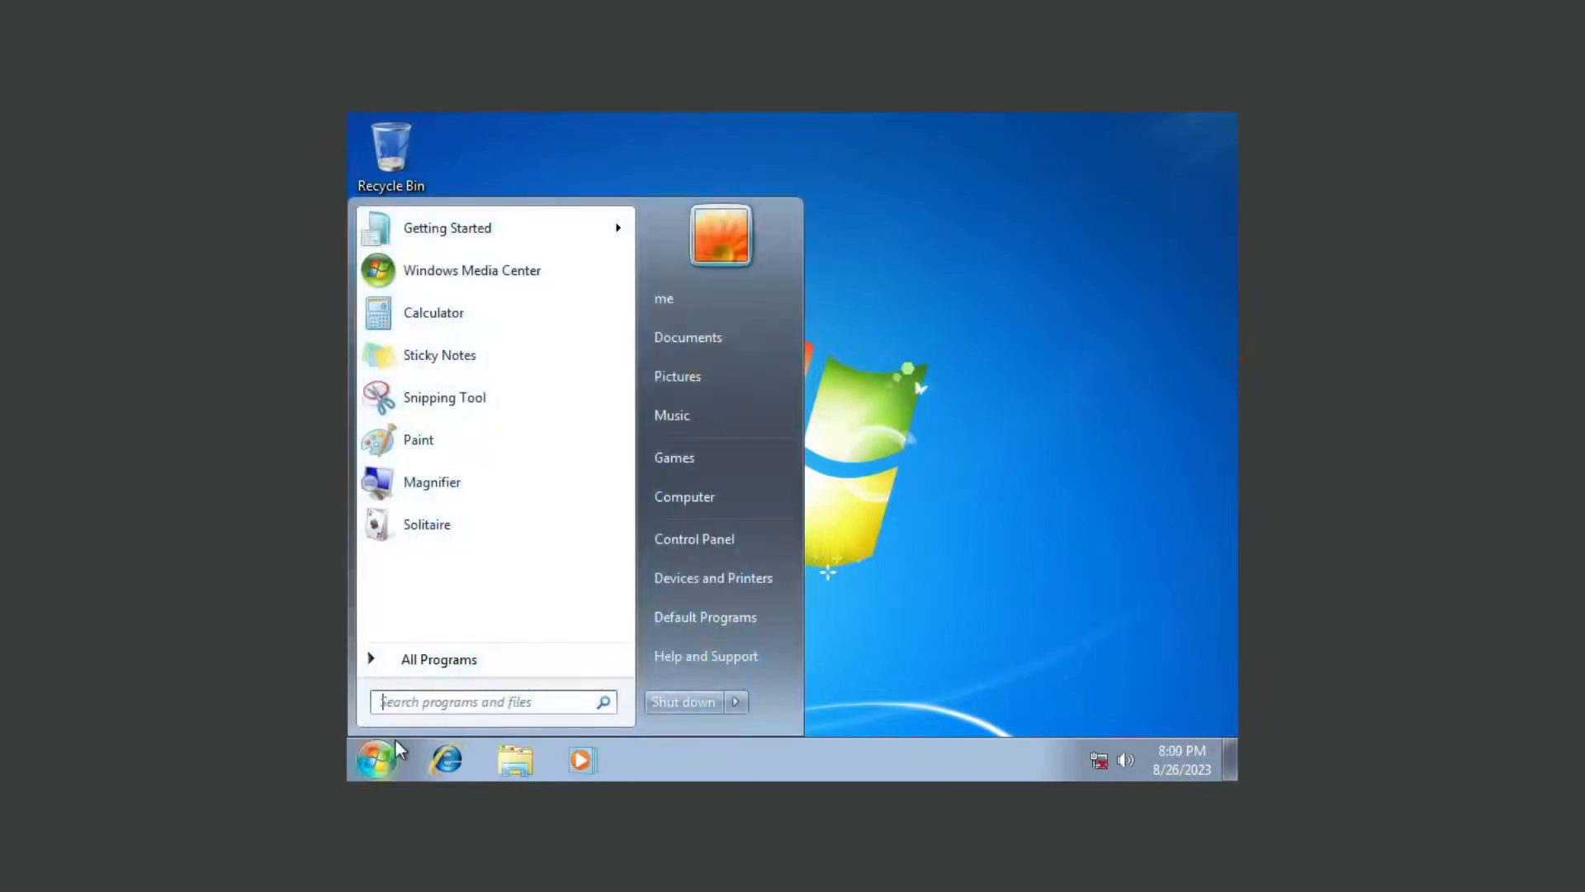
text(system co)
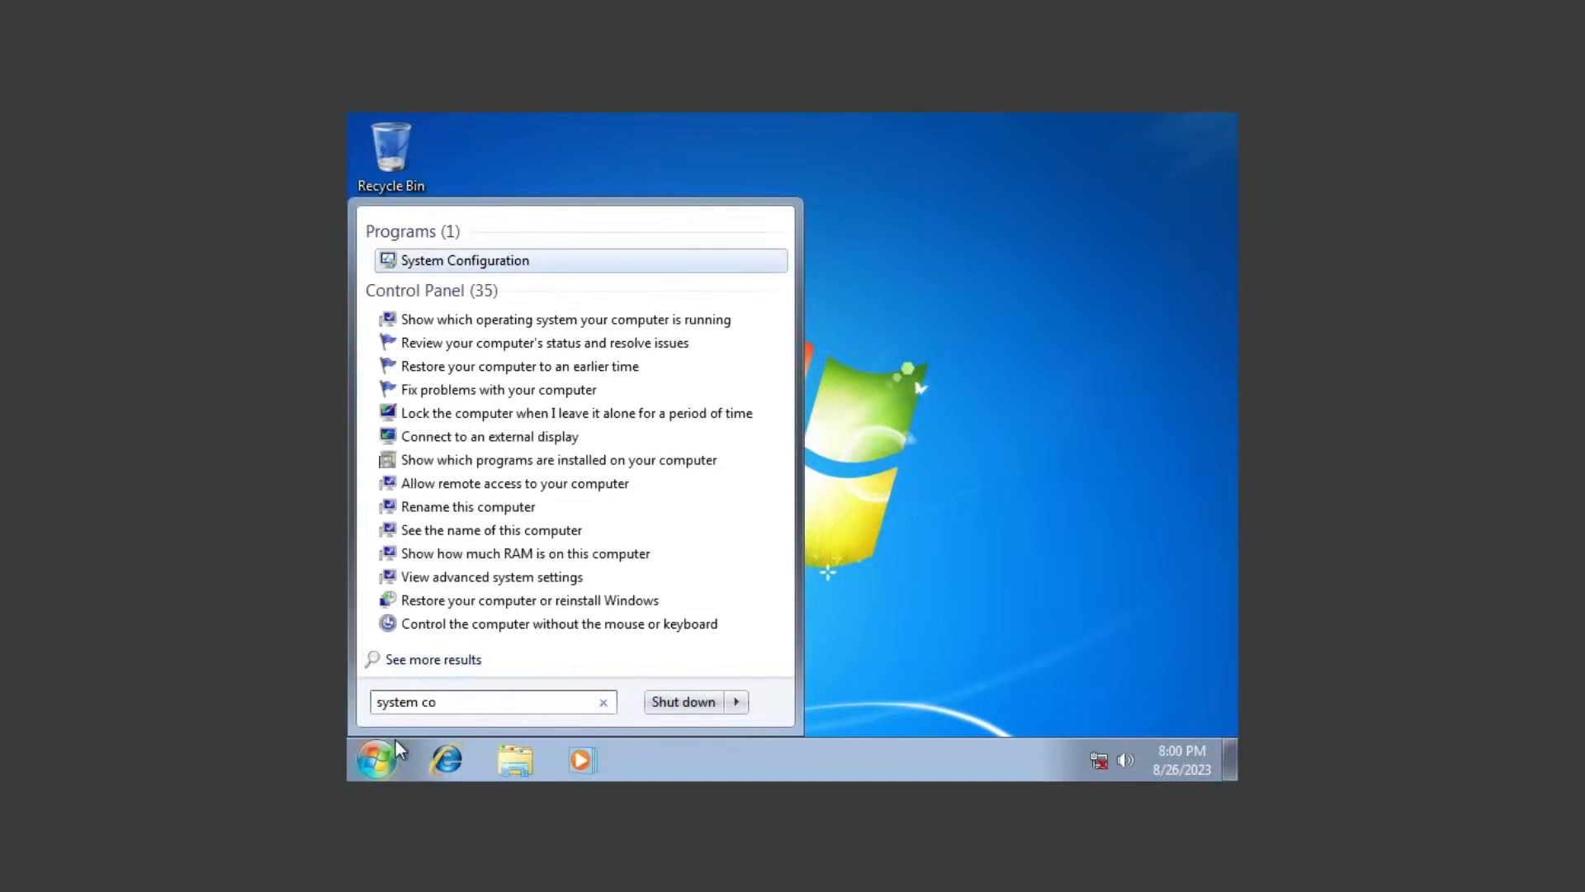
key(Return)
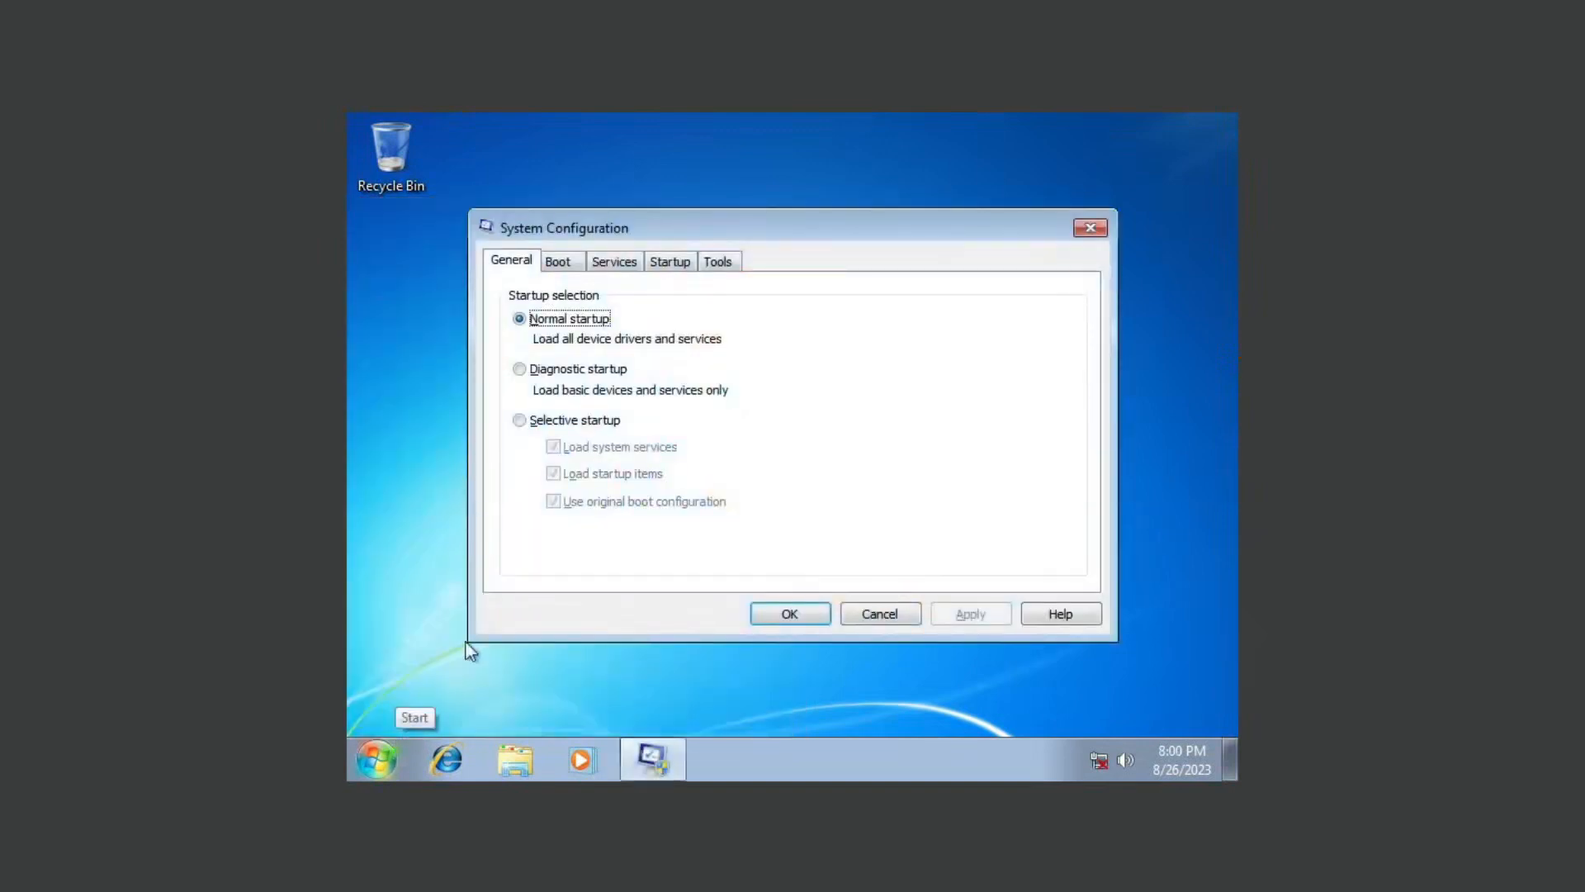
click(559, 262)
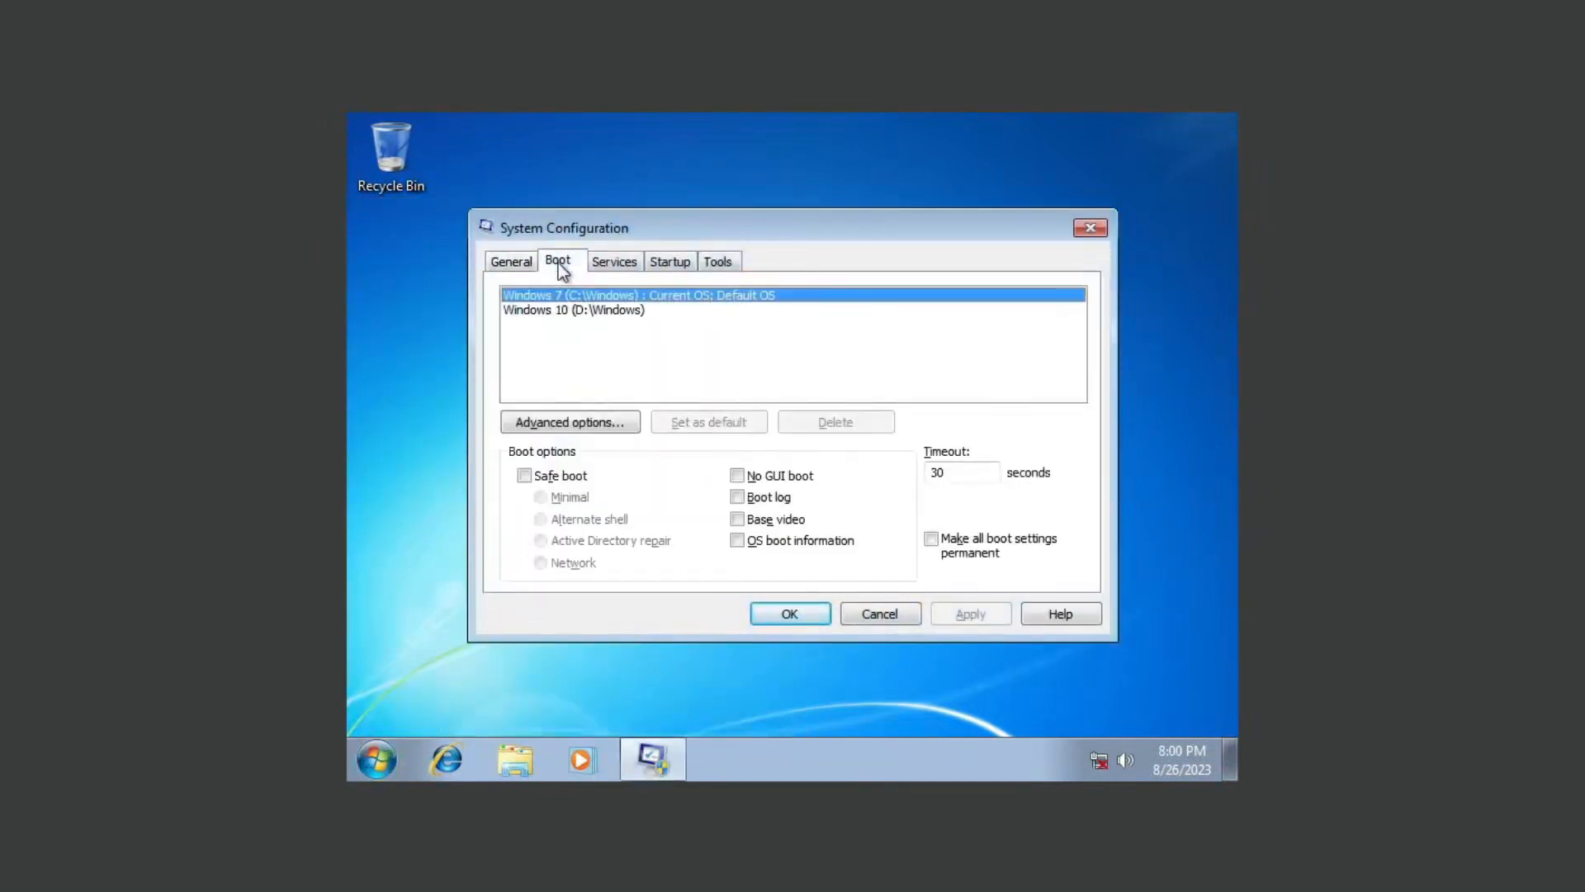
click(575, 310)
click(582, 298)
click(584, 311)
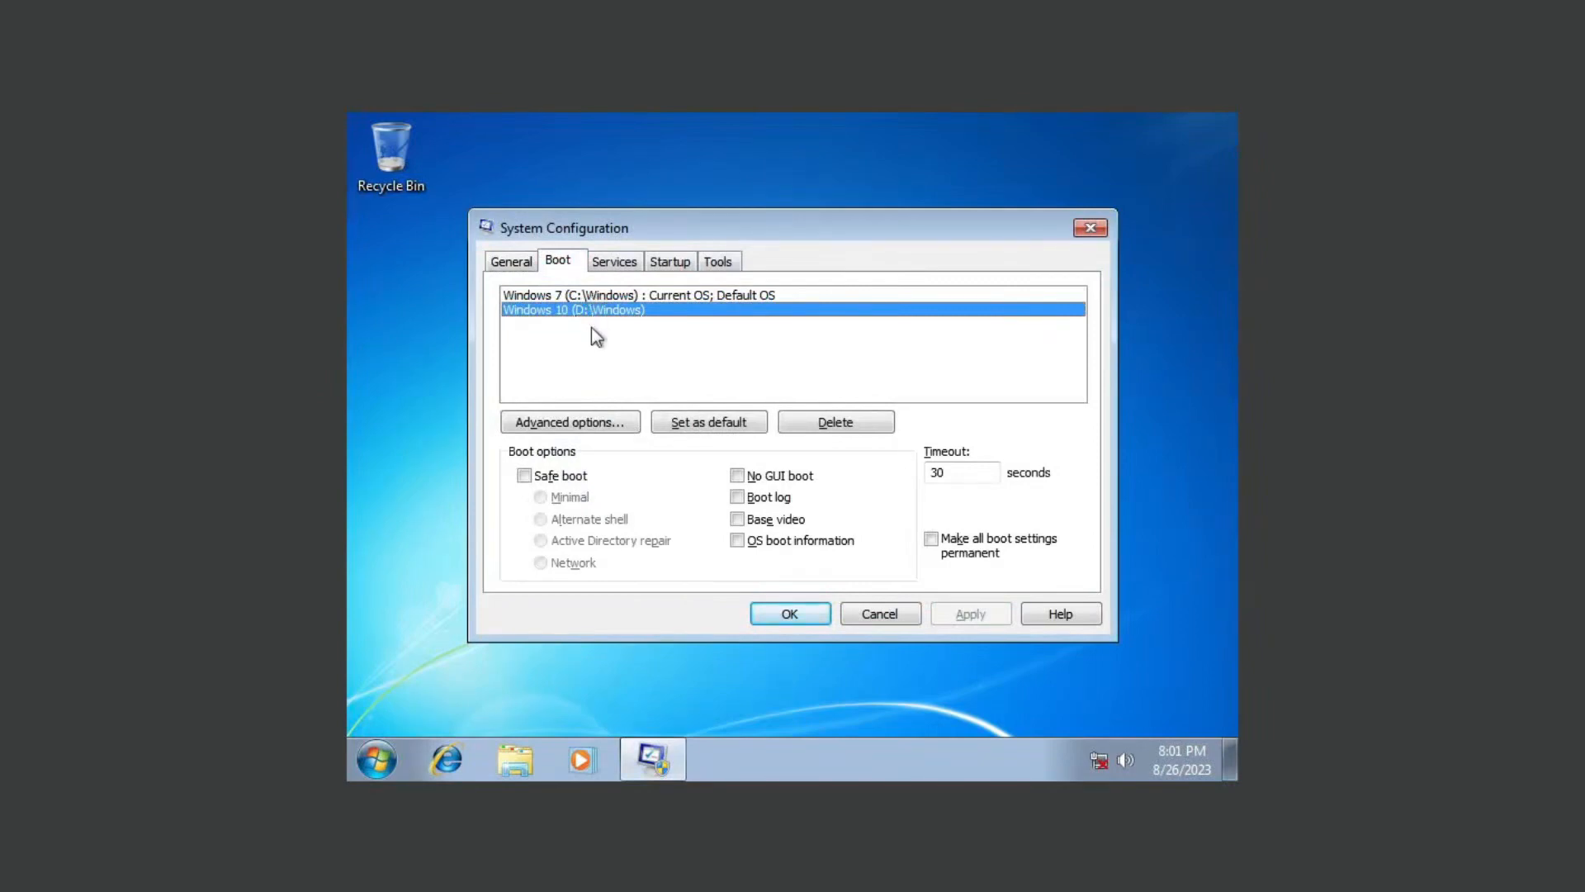
click(718, 422)
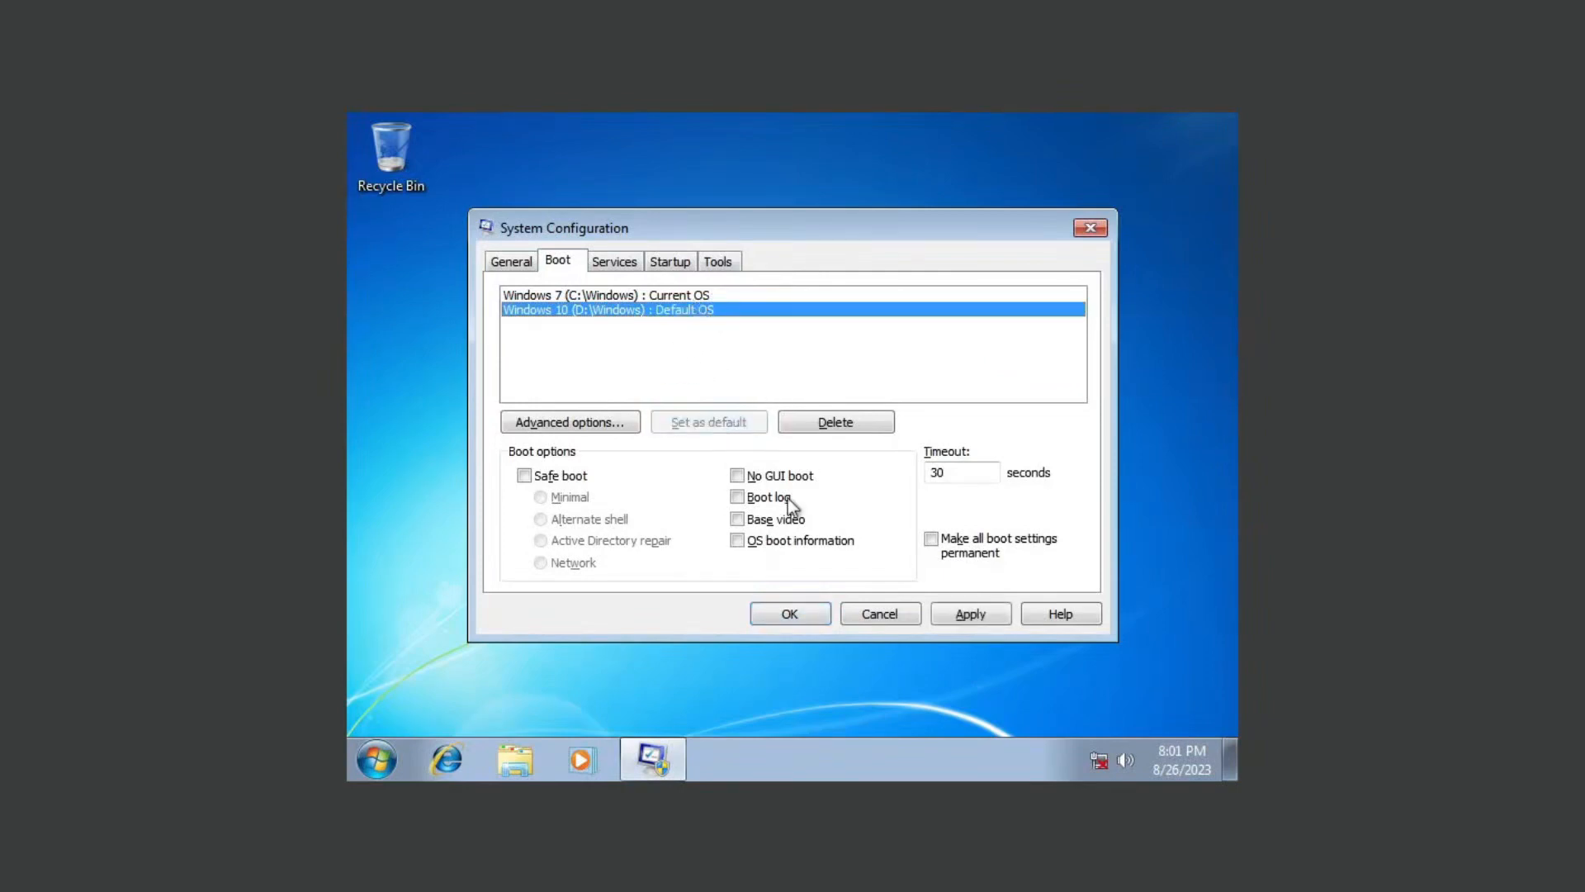
click(780, 614)
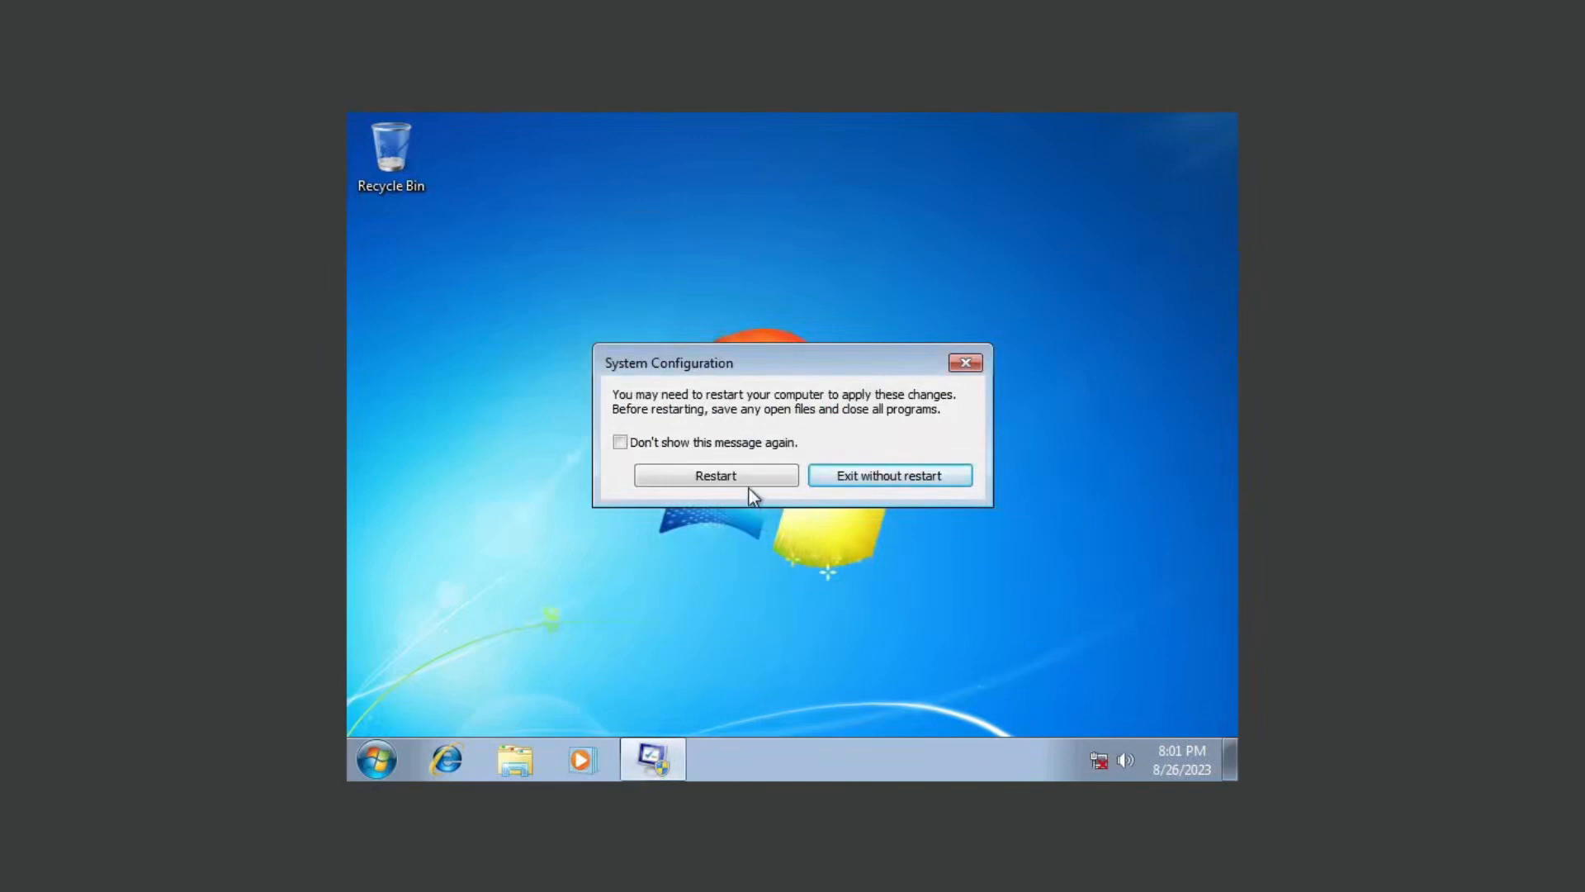
click(860, 486)
Step: Restart the virtual machine and start Windows 10 from the boot manager
click(376, 760)
mouse_move(731, 712)
click(778, 673)
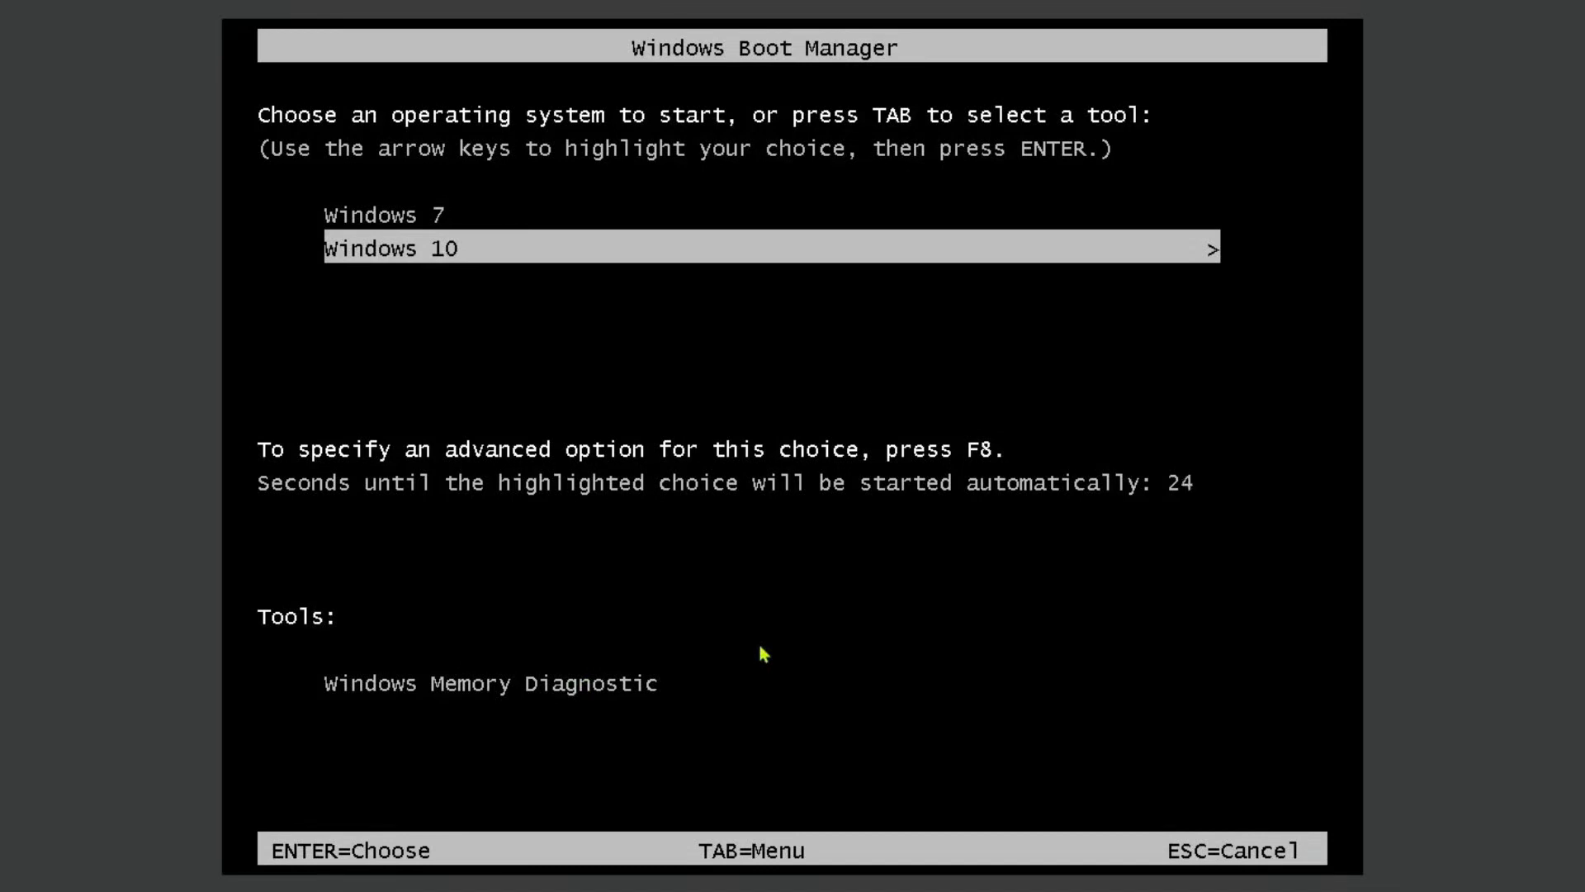
key(Return)
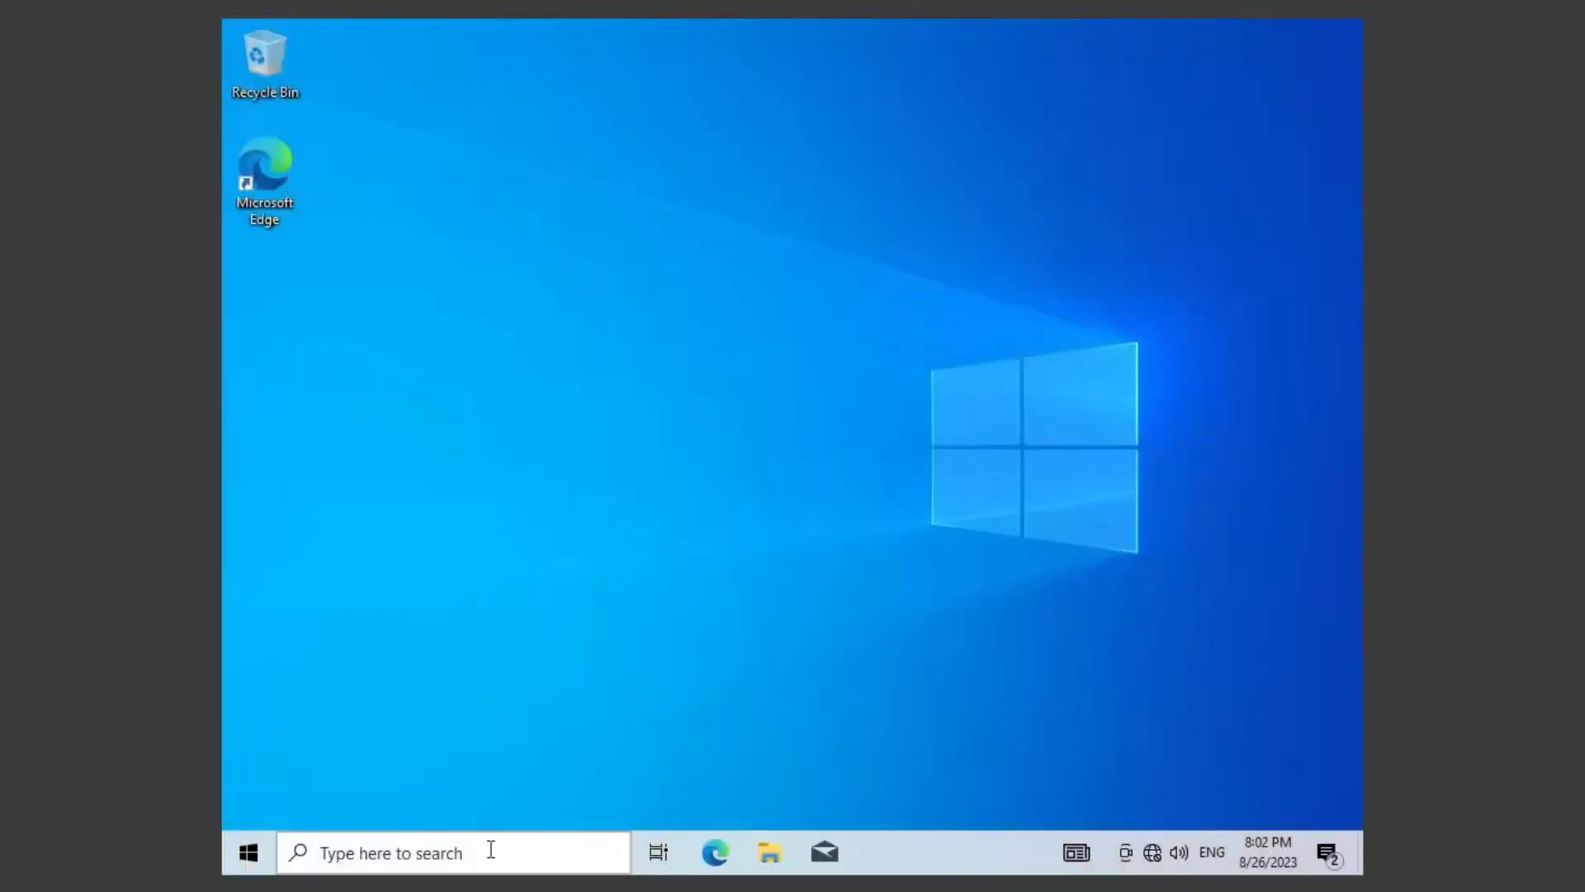
Step: Open Disk Management in Windows 10
click(490, 850)
click(231, 753)
right_click(250, 855)
click(388, 460)
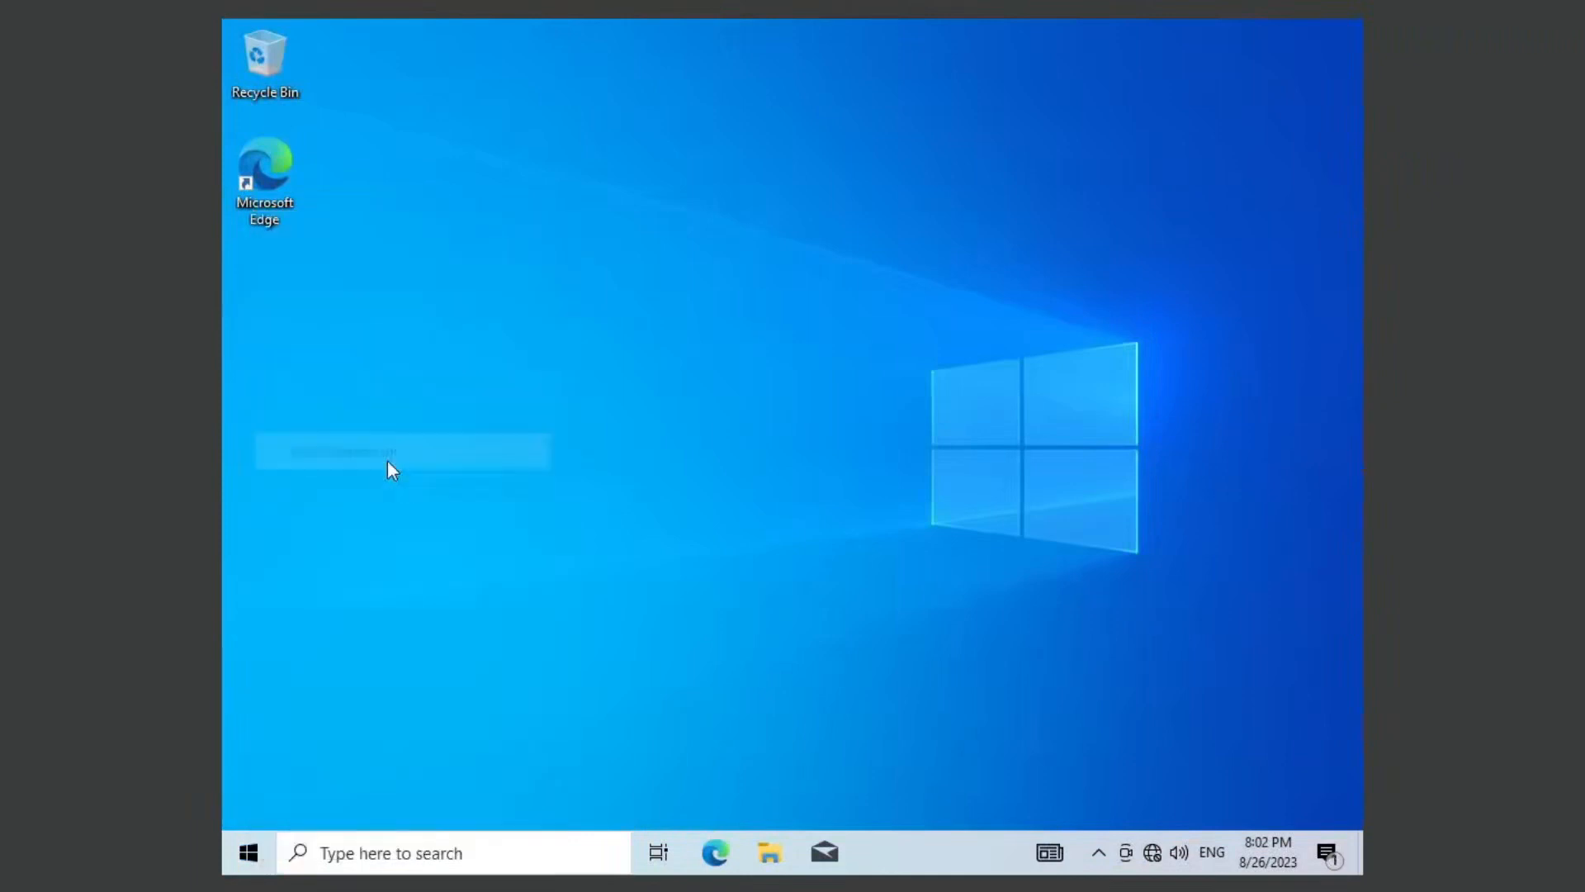